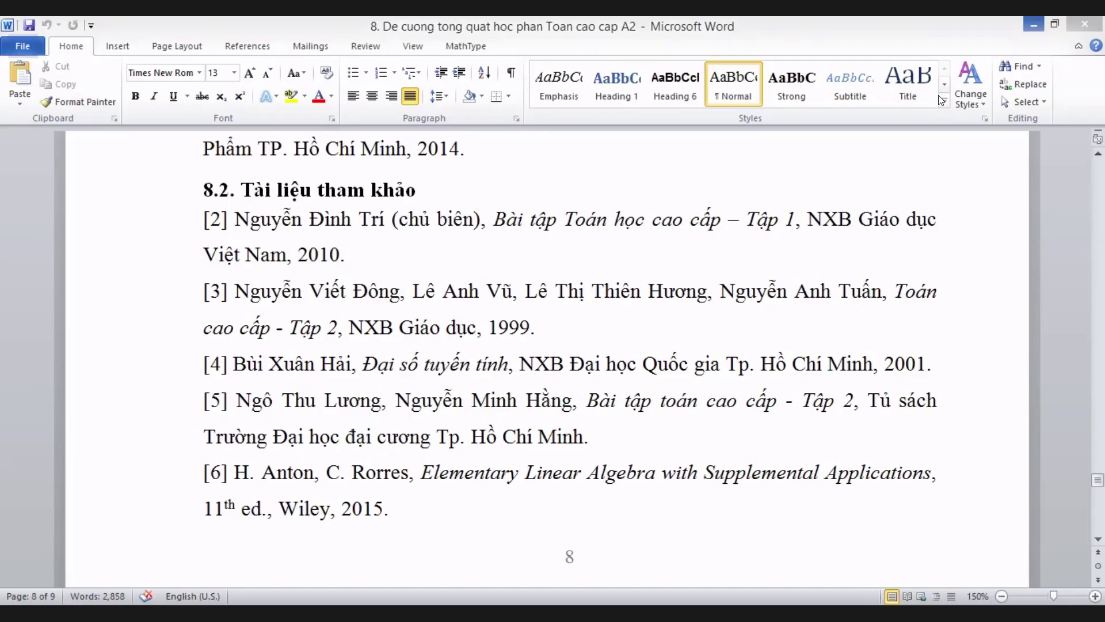
pyautogui.press('super+Down')
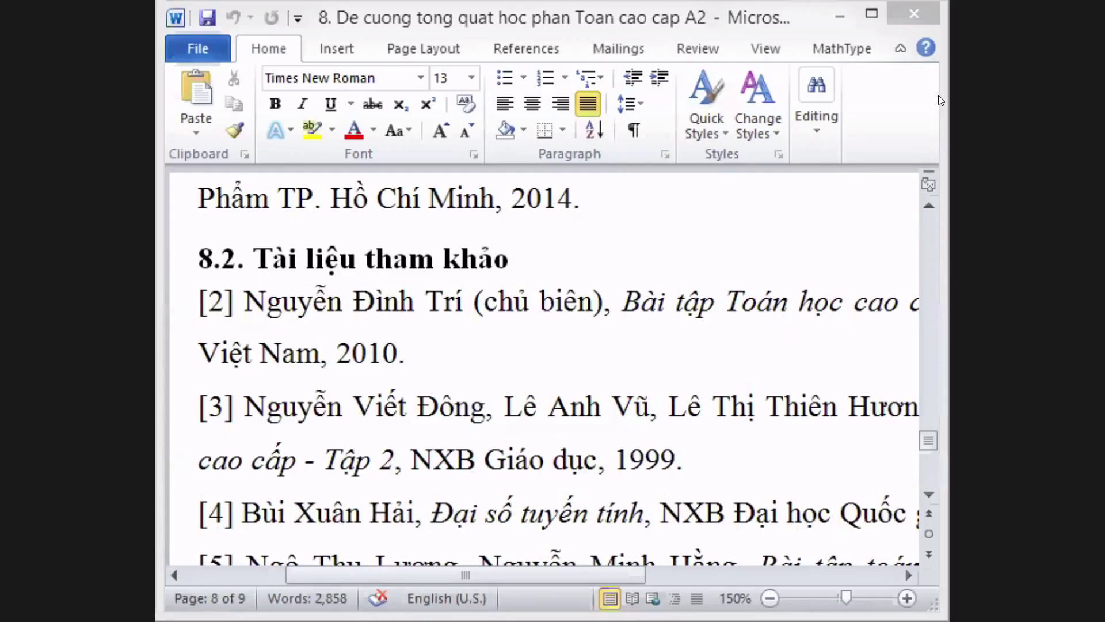
pyautogui.hotkey('alt', 'Tab')
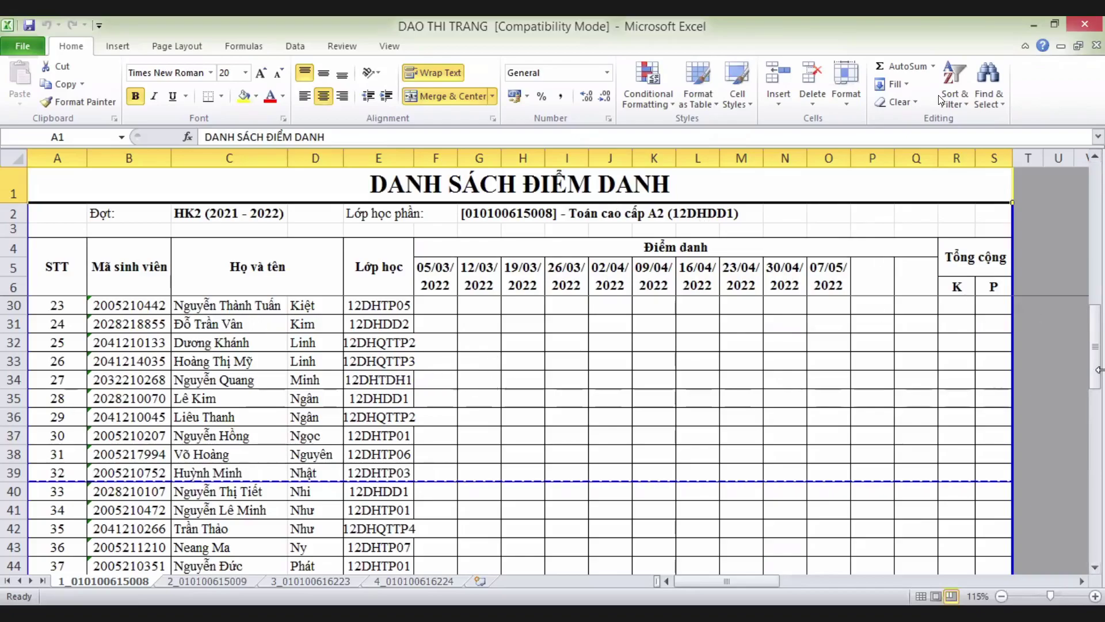
pyautogui.moveTo(1099, 377); pyautogui.dragTo(1079, 226)
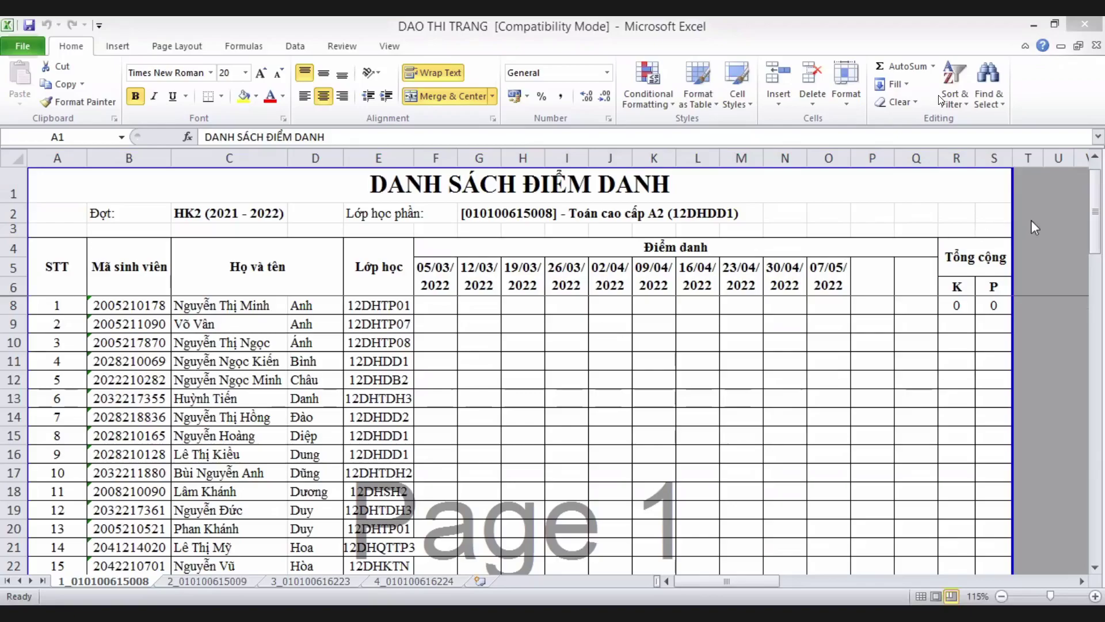
pyautogui.moveTo(1100, 242); pyautogui.dragTo(1084, 449)
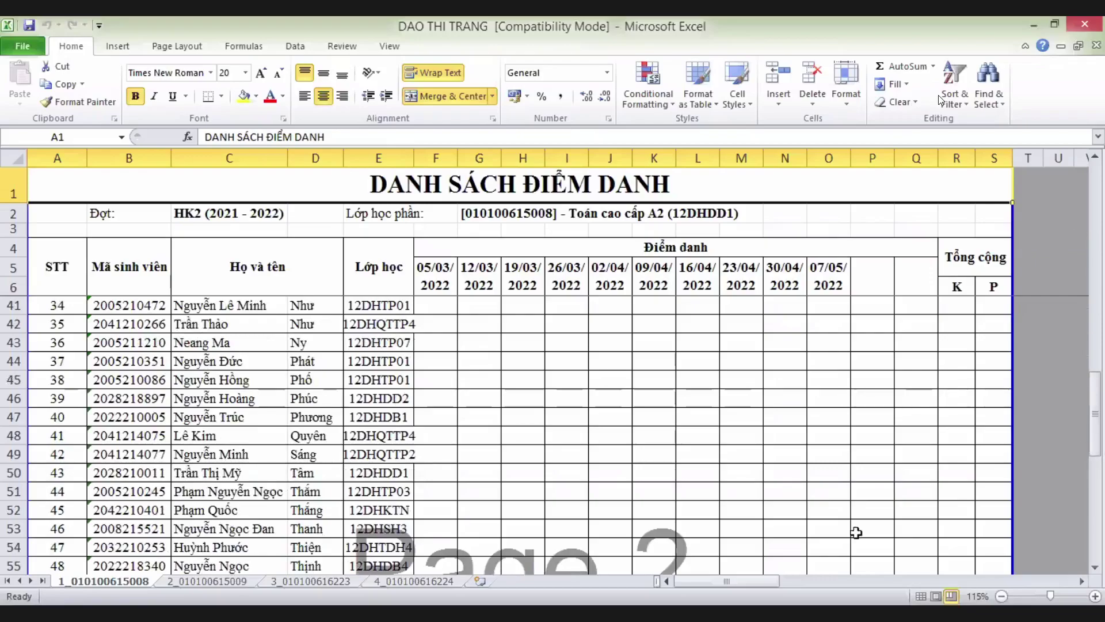
pyautogui.click(224, 581)
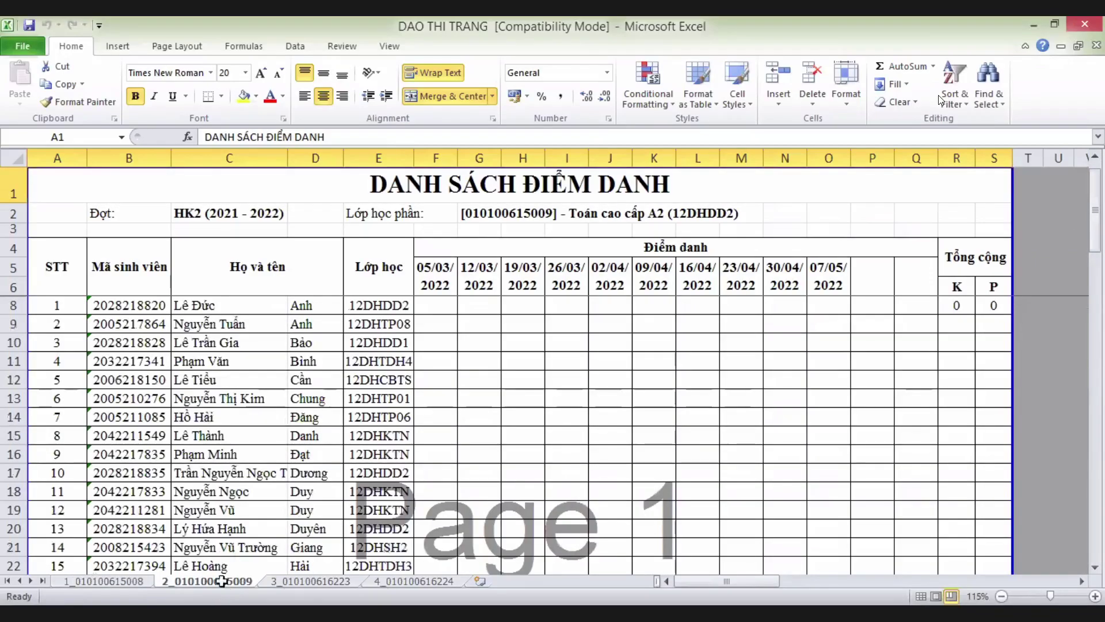
pyautogui.moveTo(1100, 241); pyautogui.dragTo(1101, 399)
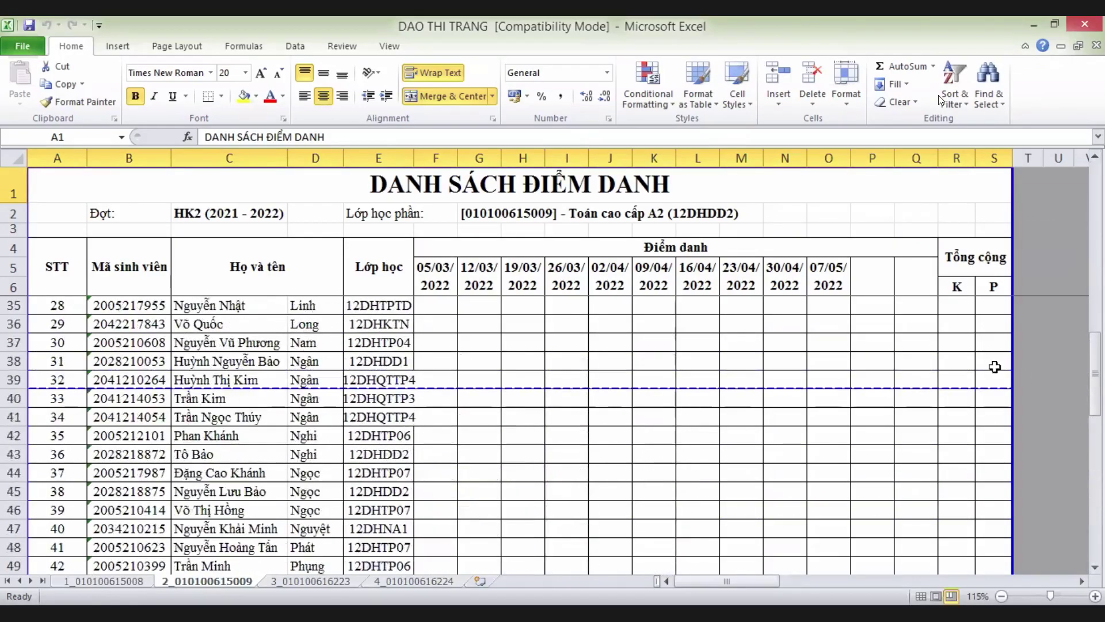
# - Add the class schedule note "(Thứ 7 tiết 1-3)" in cell N2, beside the course section title
pyautogui.click(772, 211)
pyautogui.write('(')
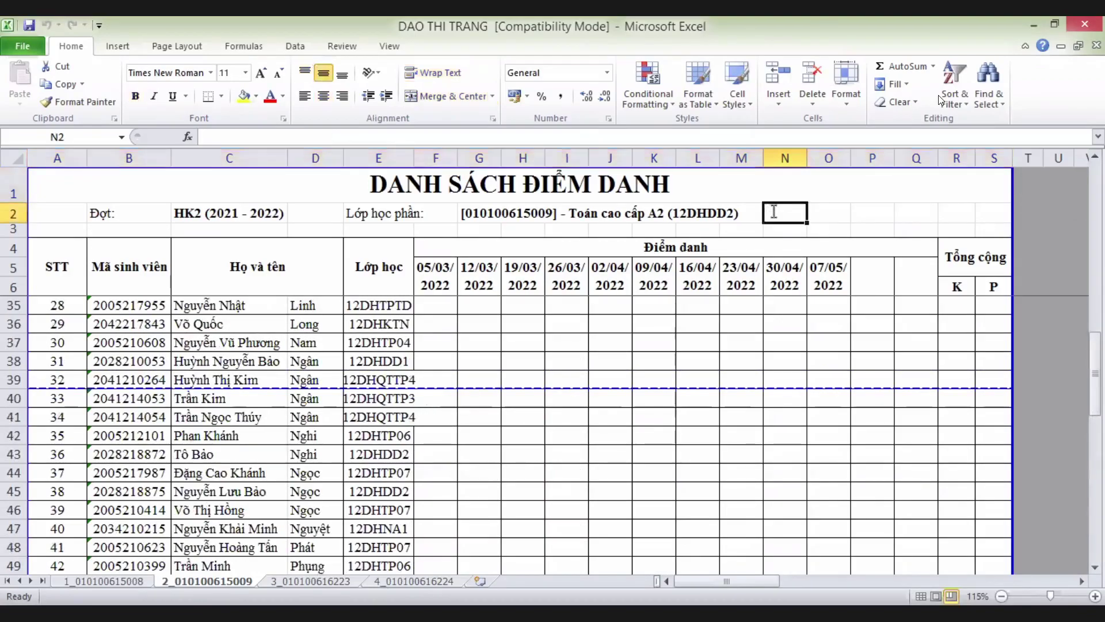
pyautogui.write('Thứ')
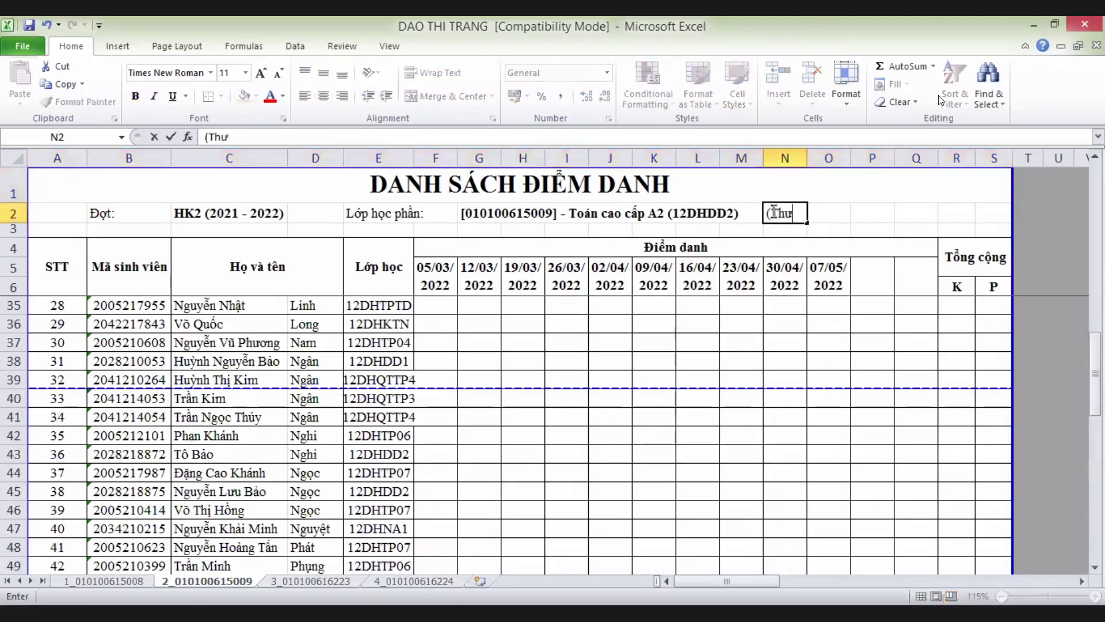
pyautogui.write(' 7 n')
pyautogui.press('BackSpace')
pyautogui.press('BackSpace')
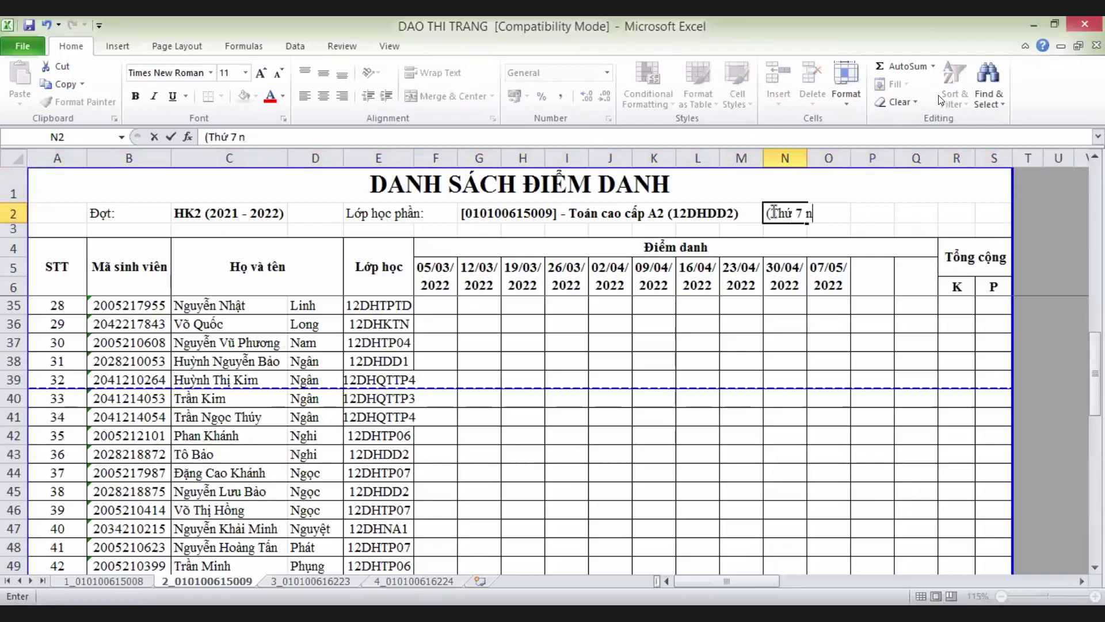
pyautogui.write('tiết 1-3)')
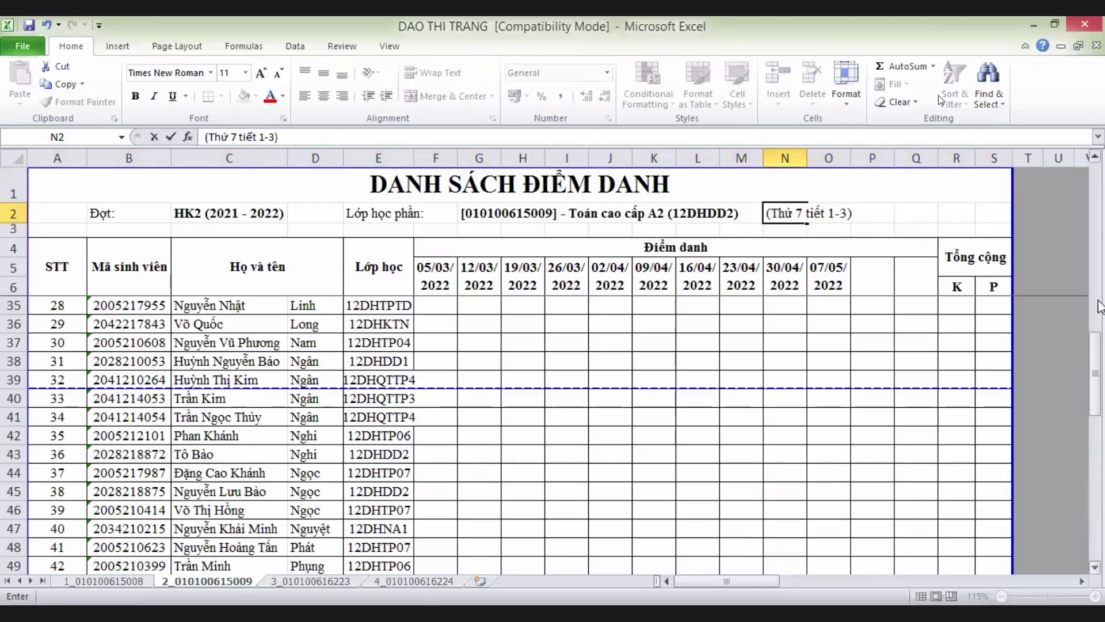
# - Under the 05/03/2022 attendance date, enter 1 in cell F8 and 2 in cell F9
pyautogui.moveTo(1096, 347); pyautogui.dragTo(1072, 208)
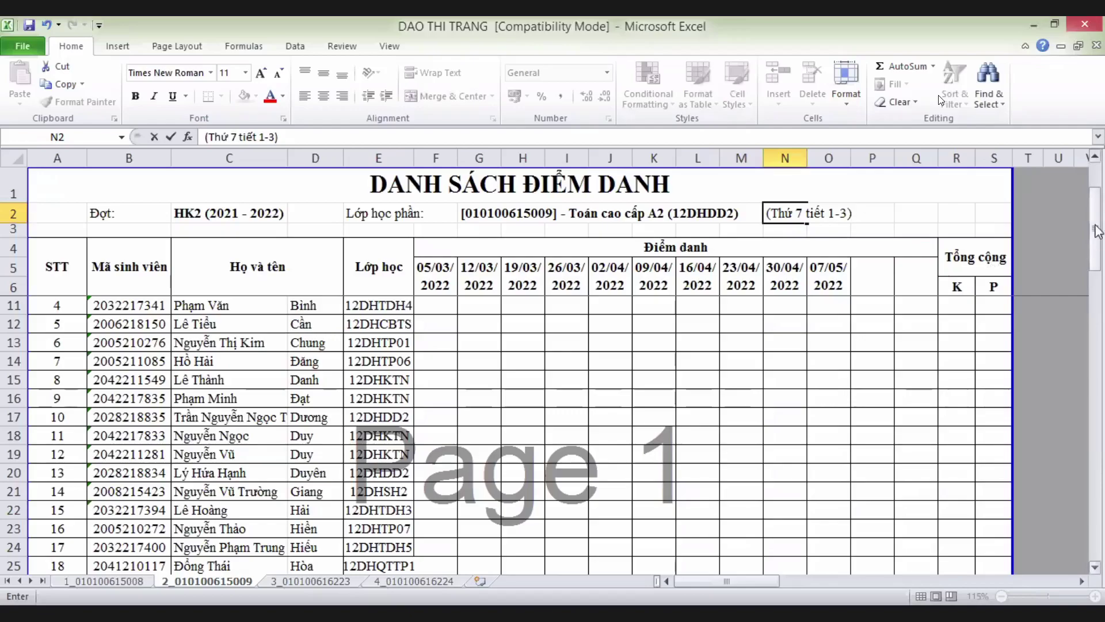
pyautogui.moveTo(1100, 241); pyautogui.dragTo(1098, 224)
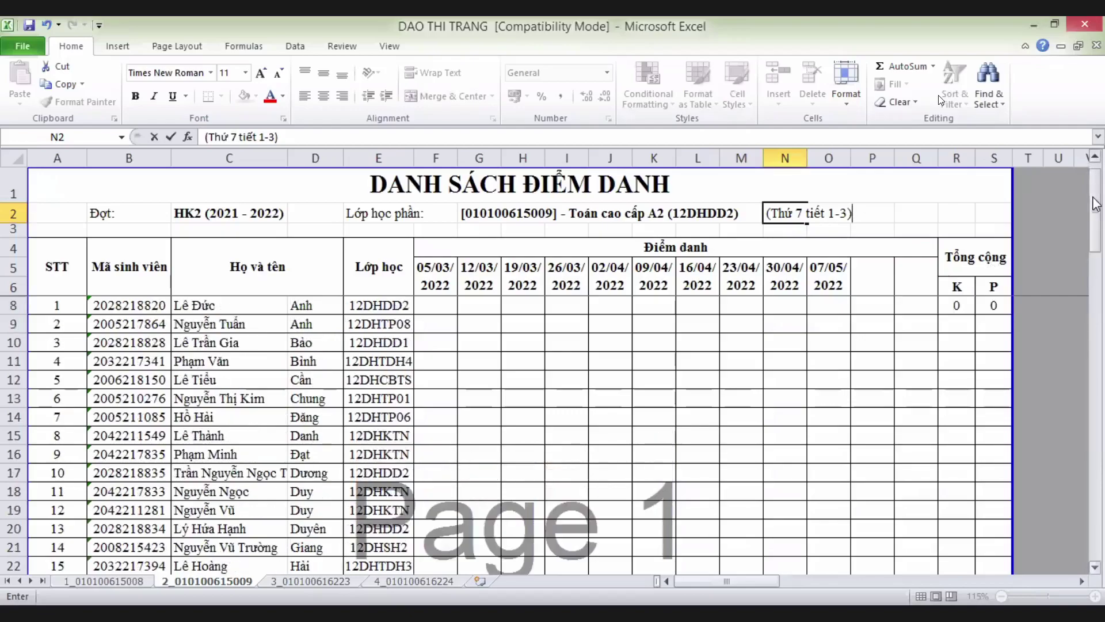
pyautogui.click(424, 309)
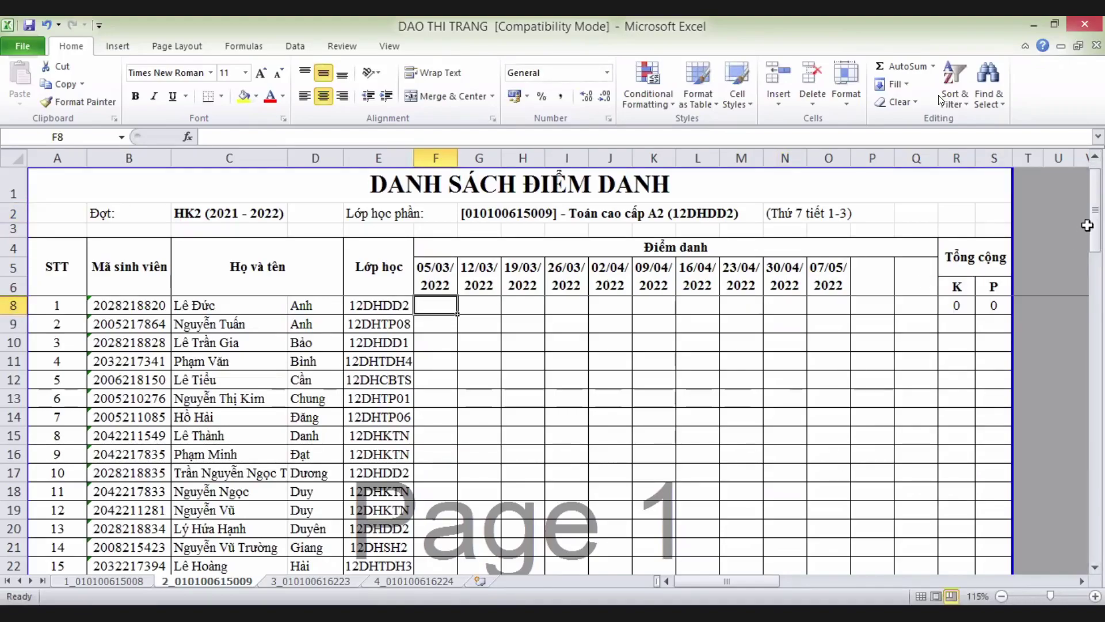
pyautogui.moveTo(1097, 234); pyautogui.dragTo(1067, 214)
pyautogui.doubleClick(441, 306)
pyautogui.press('Return')
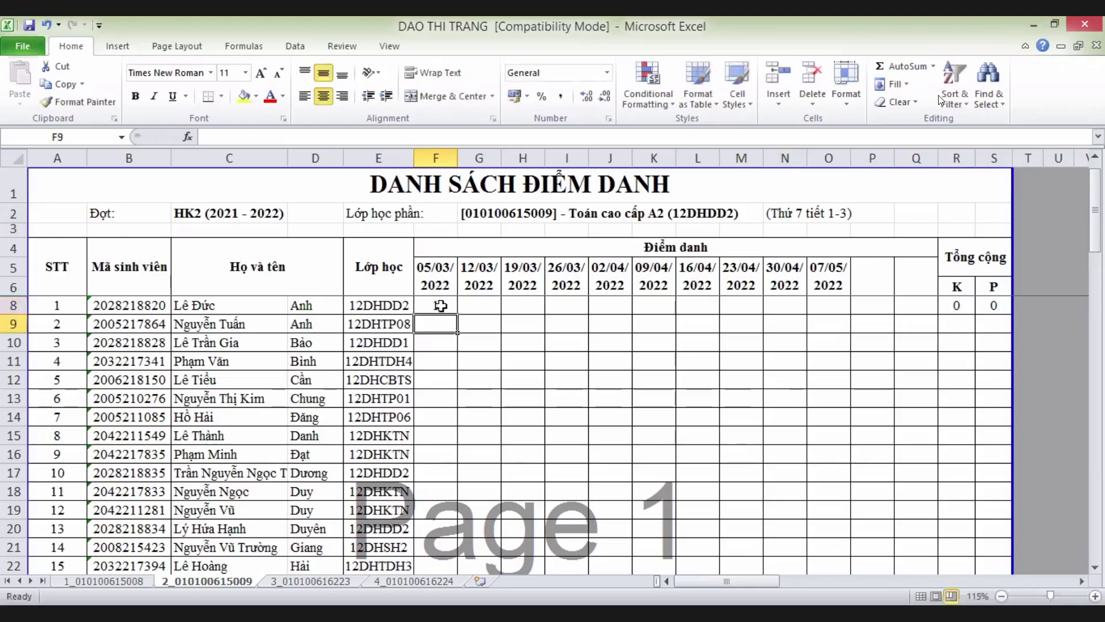
pyautogui.write('2')
pyautogui.press('Return')
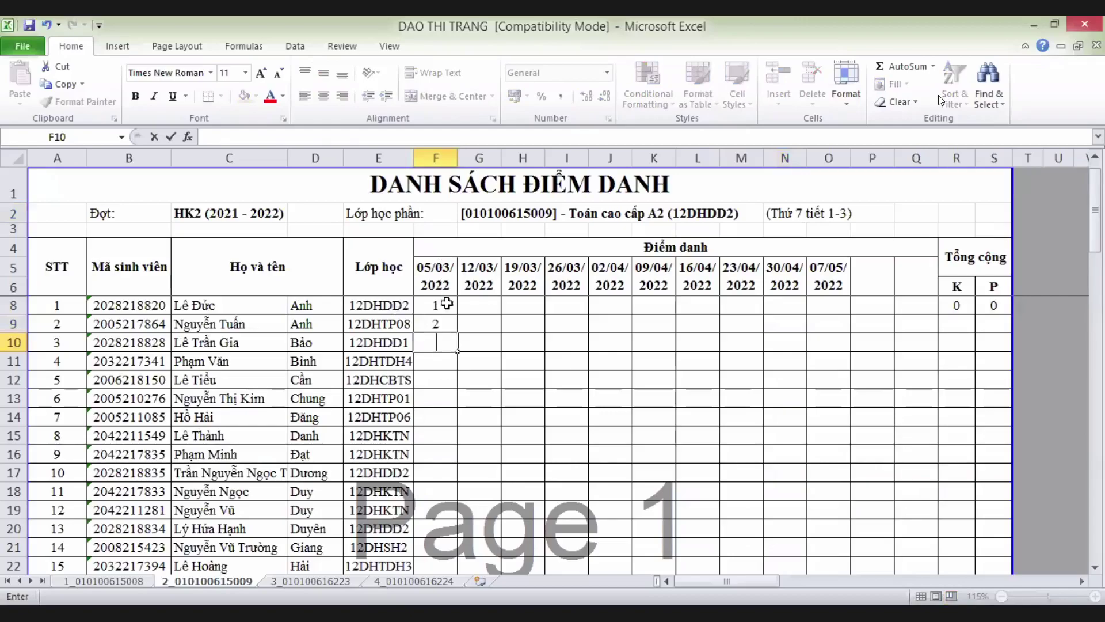
# - Change cell F9 to 1 and fill the value 1 down through F17 for the first ten students
pyautogui.click(441, 324)
pyautogui.write('1')
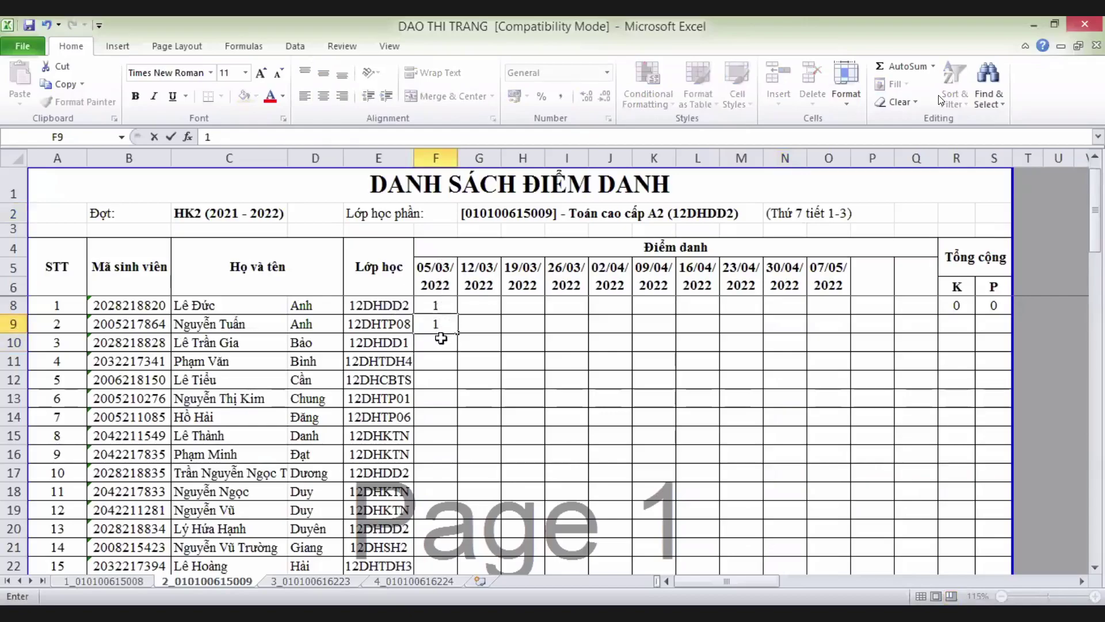
pyautogui.press('Return')
pyautogui.moveTo(440, 305); pyautogui.dragTo(440, 321)
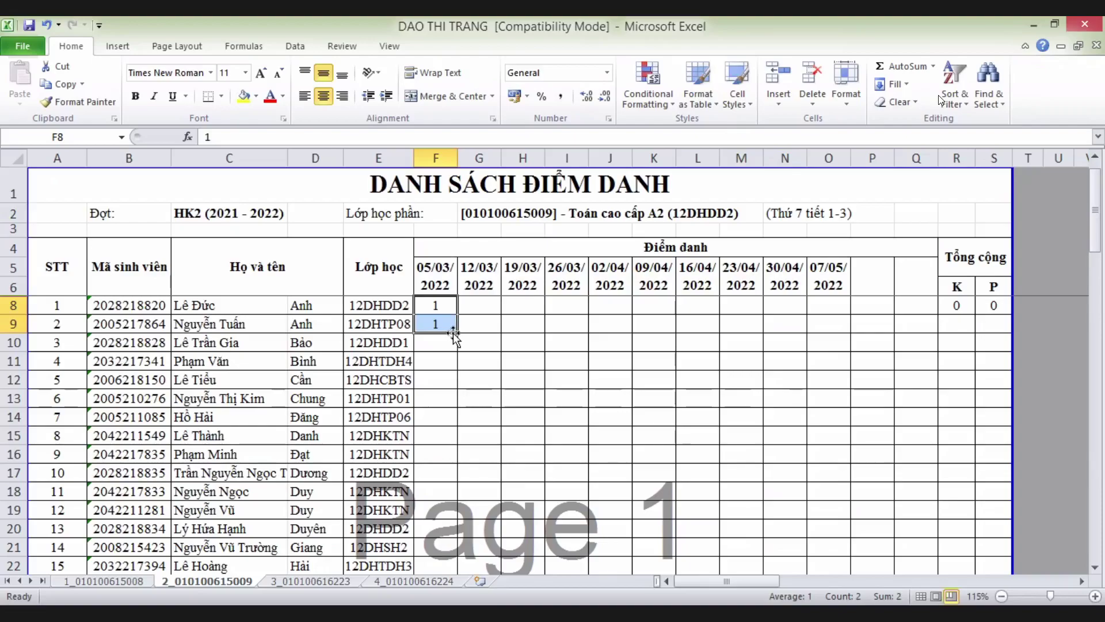
pyautogui.moveTo(458, 334); pyautogui.dragTo(454, 473)
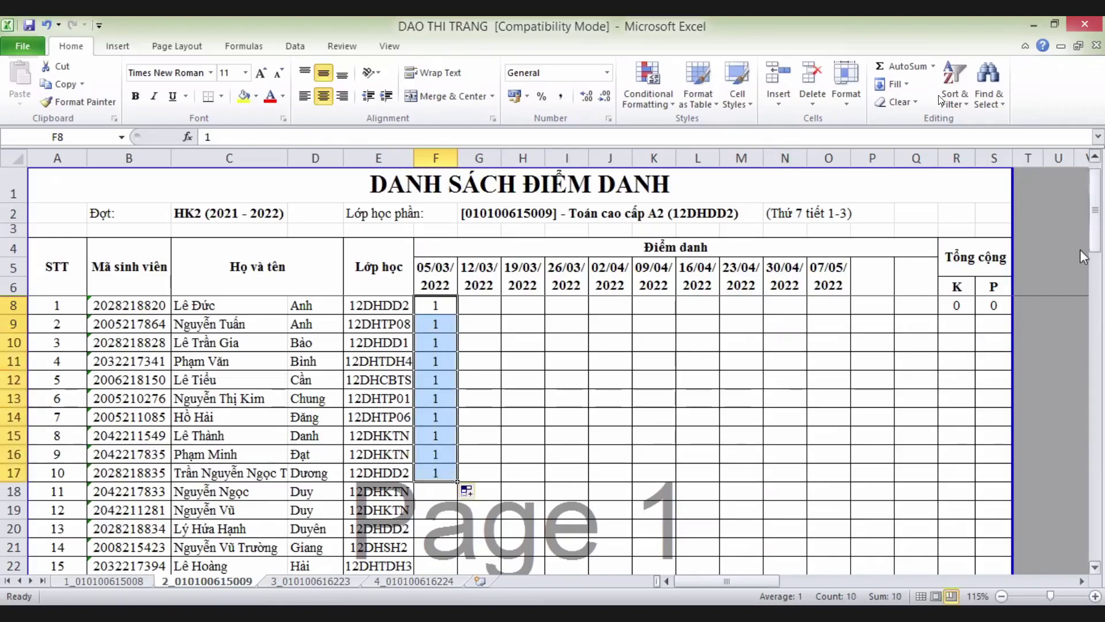
# - Enter 2 in cells F18 and F19 for students 11 and 12 in the 05/03/2022 column
pyautogui.moveTo(1097, 242); pyautogui.dragTo(1101, 280)
pyautogui.moveTo(1101, 285)
pyautogui.mouseDown()
pyautogui.moveTo(1095, 223)
pyautogui.moveTo(1101, 286)
pyautogui.mouseUp()
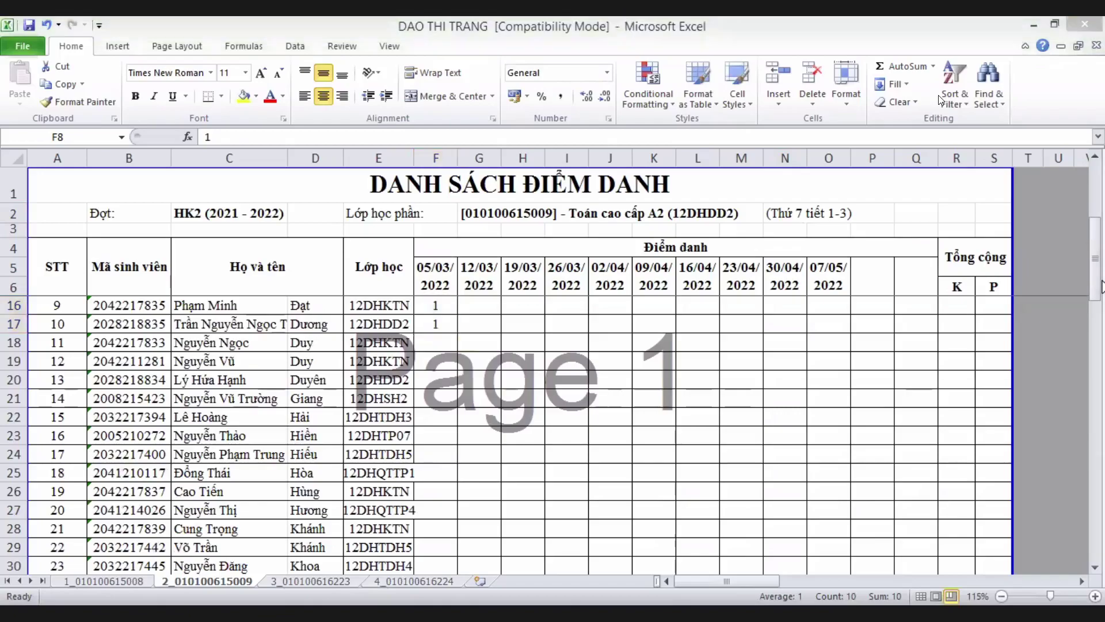
pyautogui.click(436, 341)
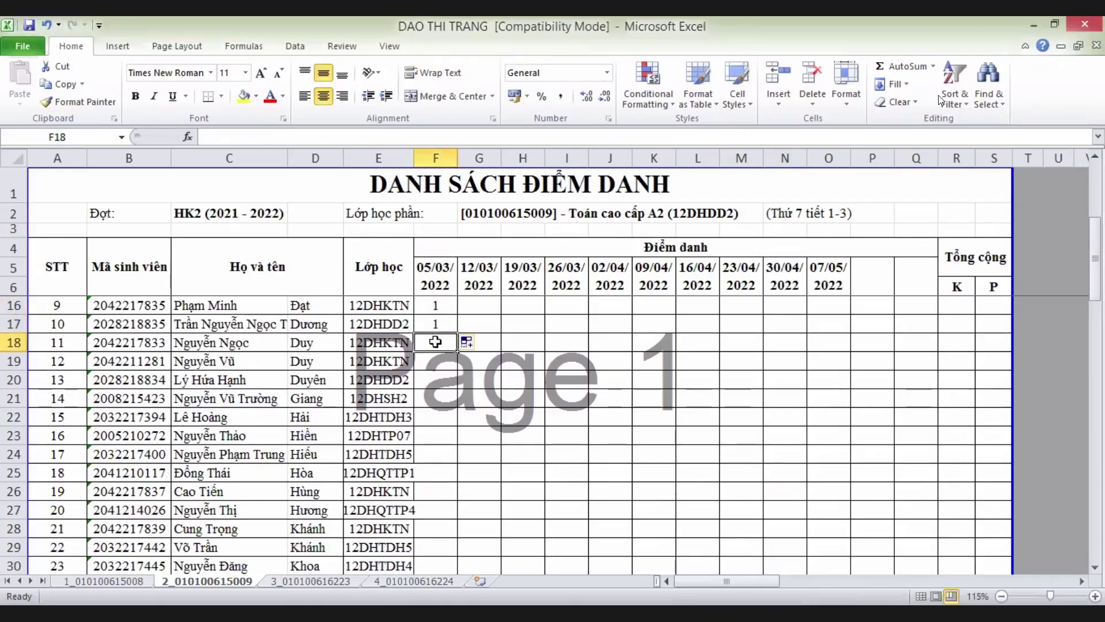
pyautogui.write('2')
pyautogui.press('Return')
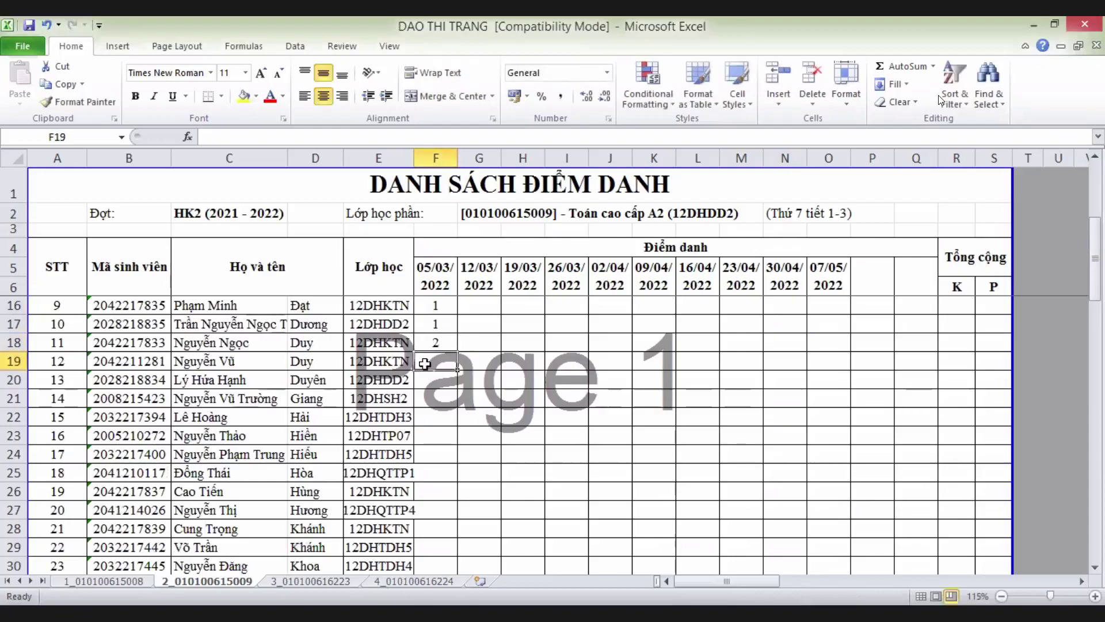
pyautogui.write('2')
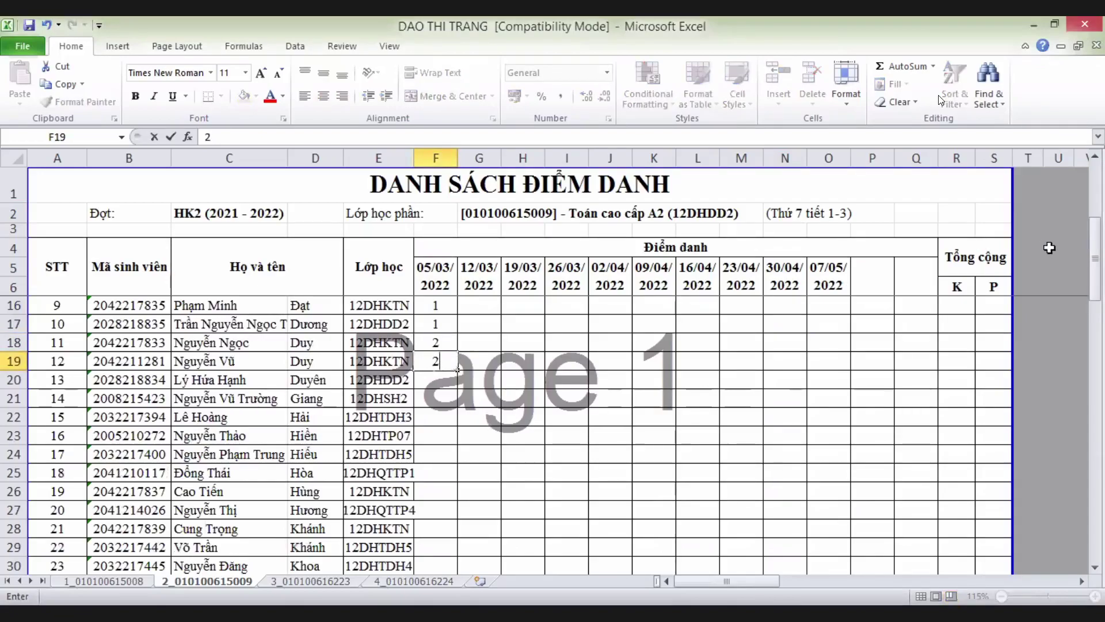
# - Fill the value 2 from F18:F19 down through F27, covering students 11 to 20
pyautogui.moveTo(1095, 259); pyautogui.dragTo(1086, 193)
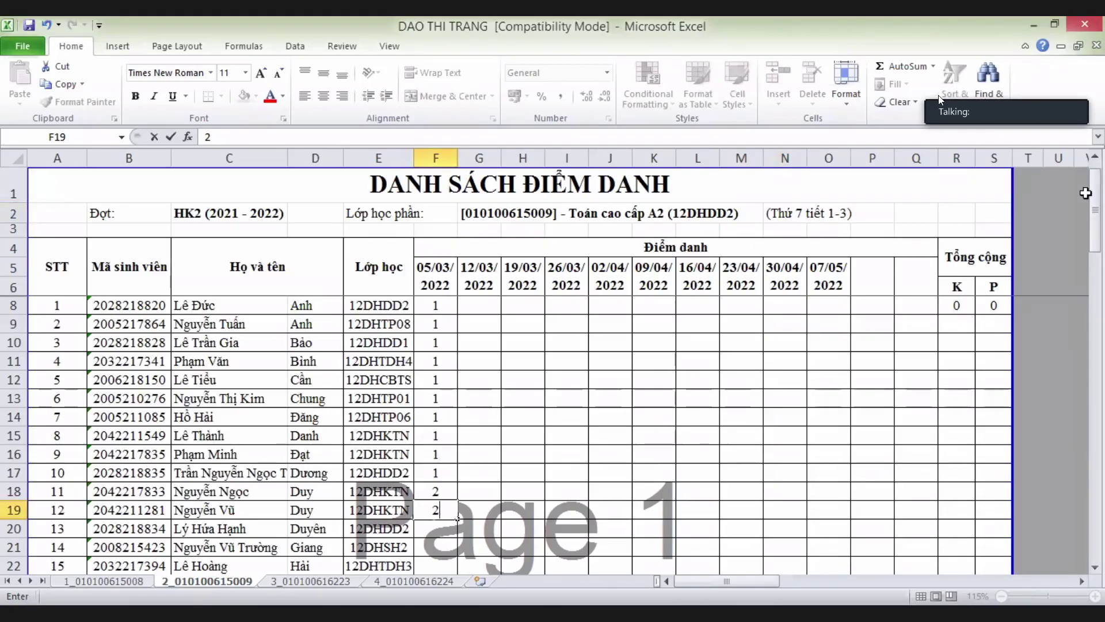
pyautogui.moveTo(1100, 201); pyautogui.dragTo(1099, 242)
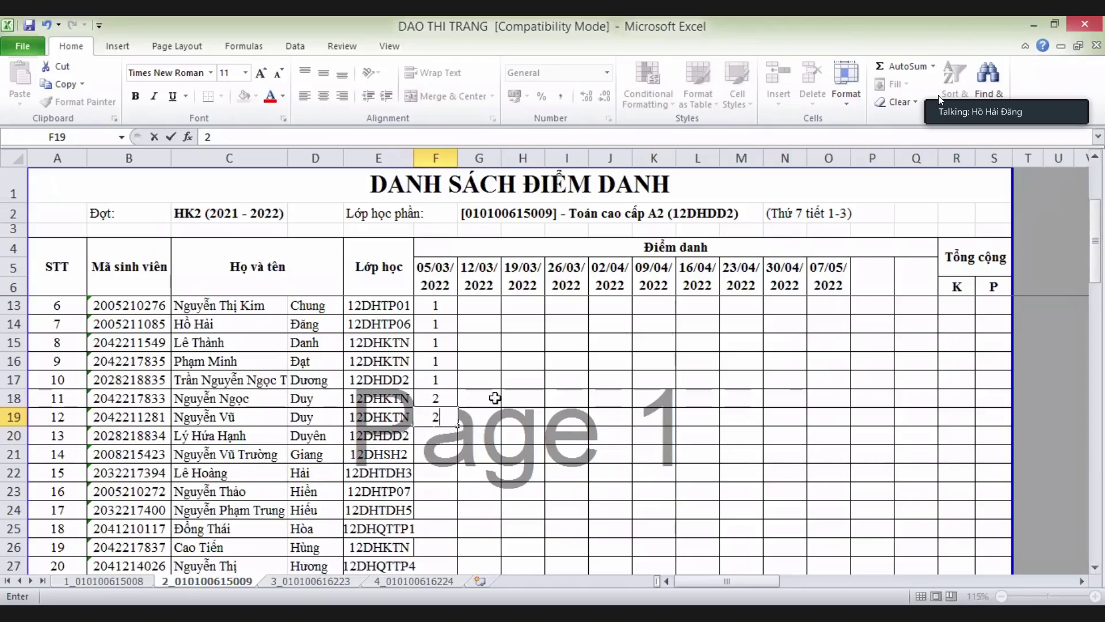
pyautogui.moveTo(436, 398); pyautogui.dragTo(460, 473)
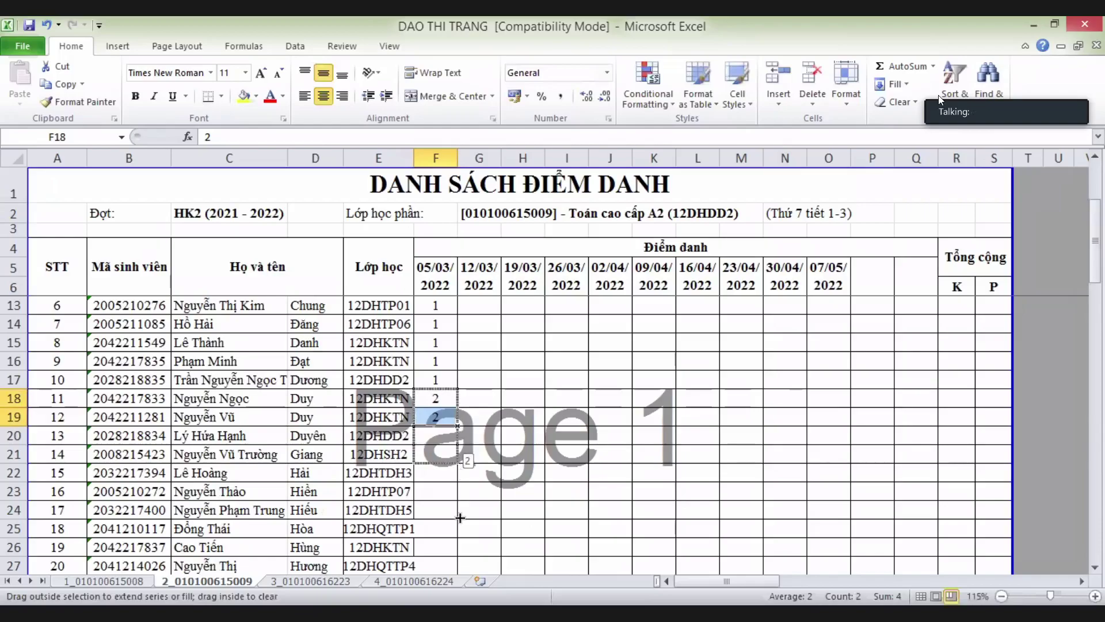
pyautogui.moveTo(459, 563); pyautogui.dragTo(460, 564)
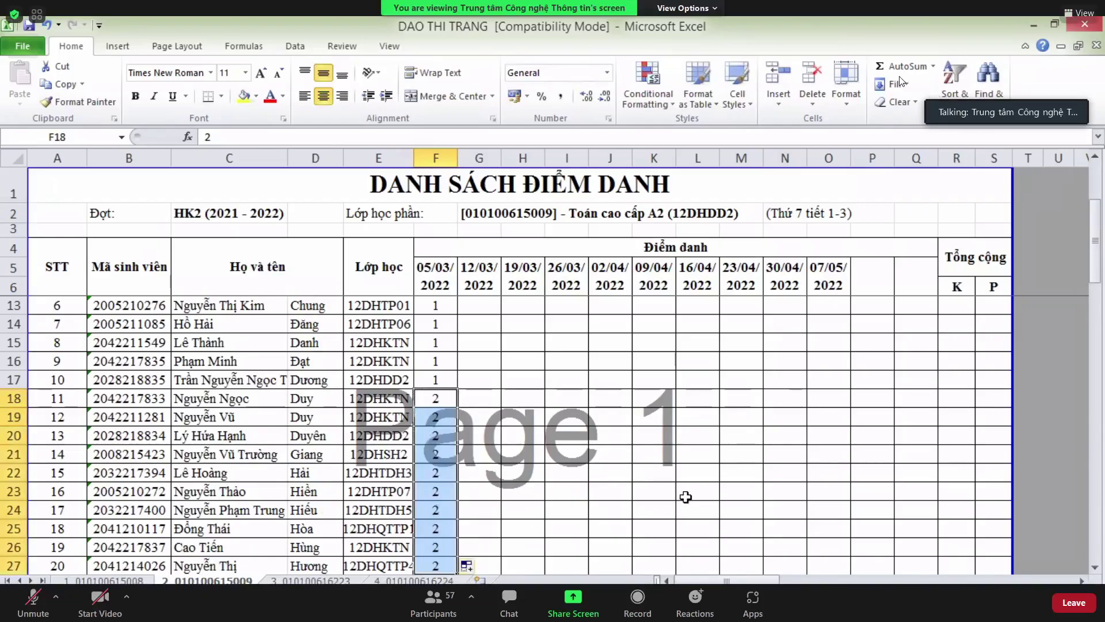
pyautogui.hotkey('alt', 'Tab')
pyautogui.hotkey('alt', 'Tab')
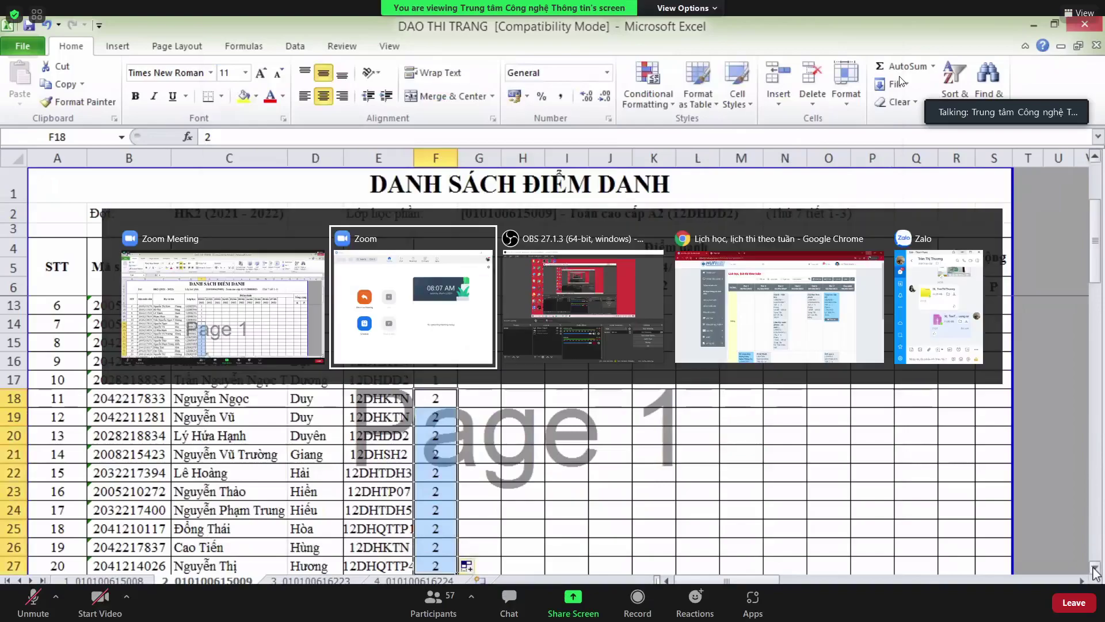
pyautogui.hotkey('alt', 'Tab')
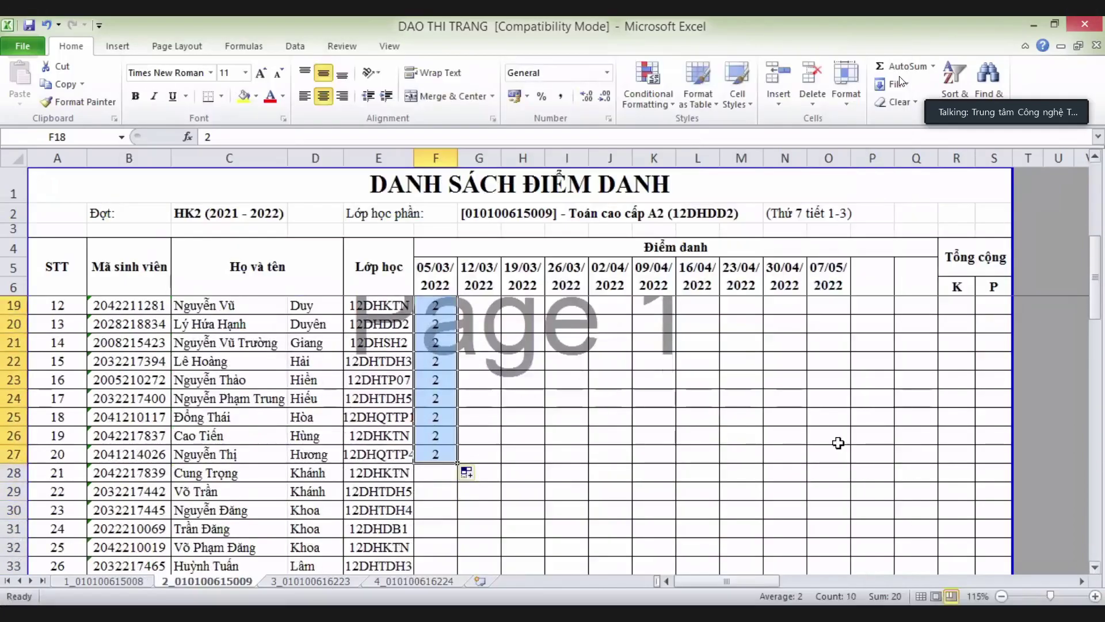
# - Enter 3 in cells F28 and F29 for students 21 and 22 in the 05/03/2022 column
pyautogui.moveTo(1098, 245); pyautogui.dragTo(1100, 240)
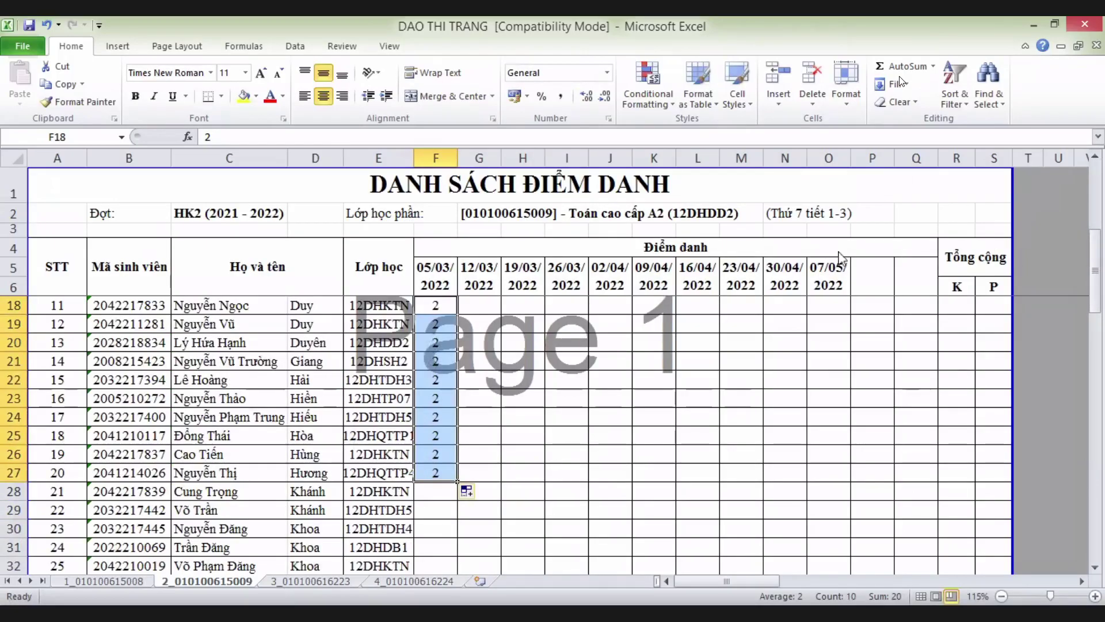
pyautogui.click(1096, 156)
pyautogui.click(1095, 156)
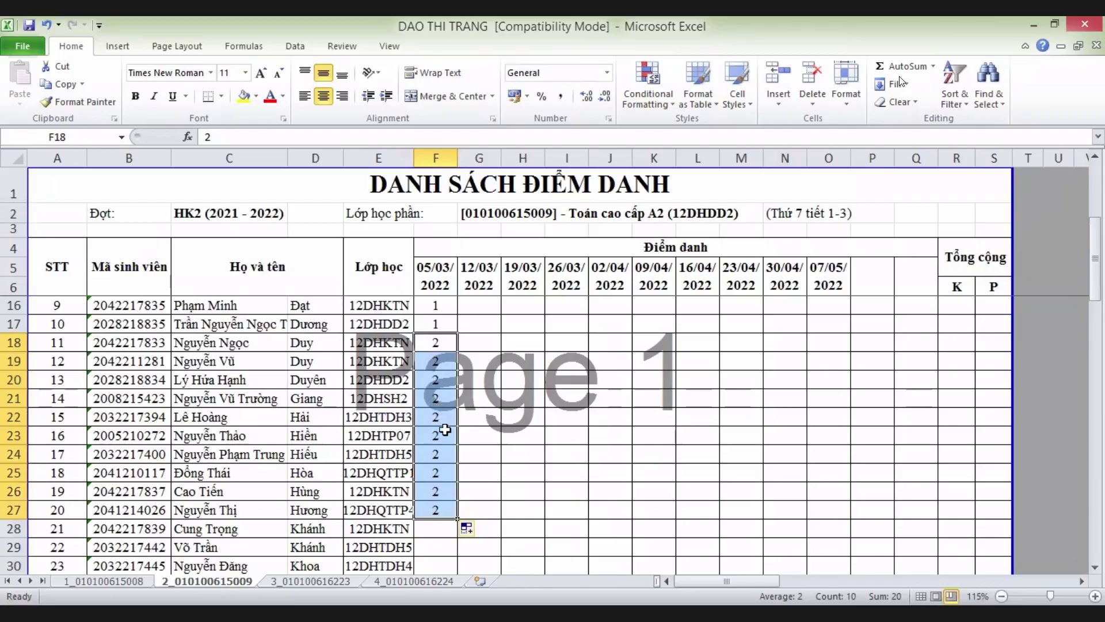
pyautogui.click(441, 529)
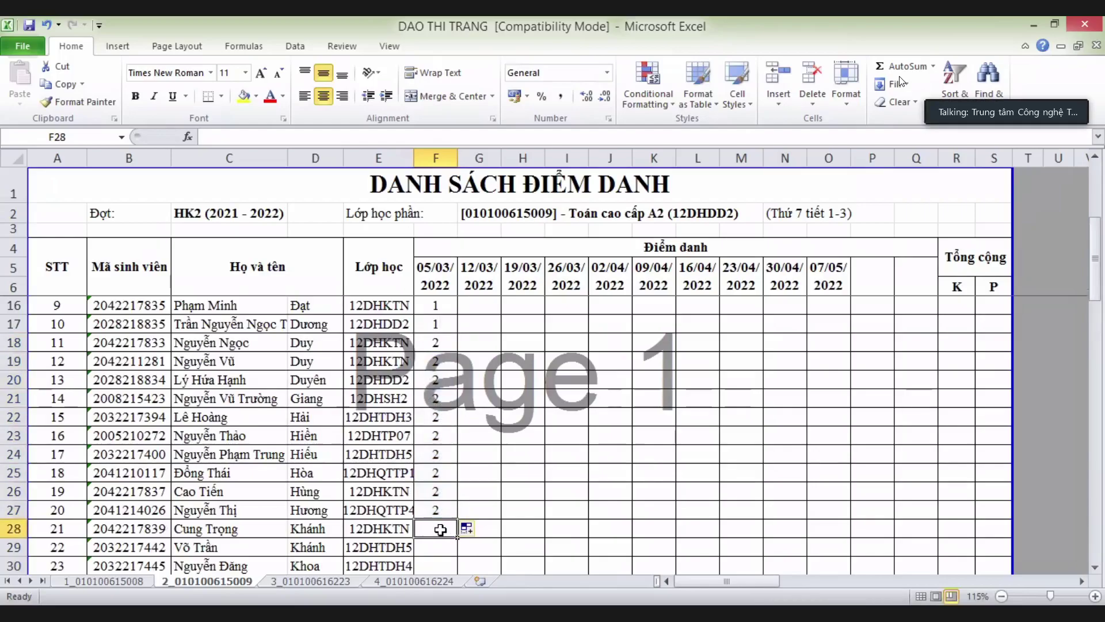
pyautogui.write('3')
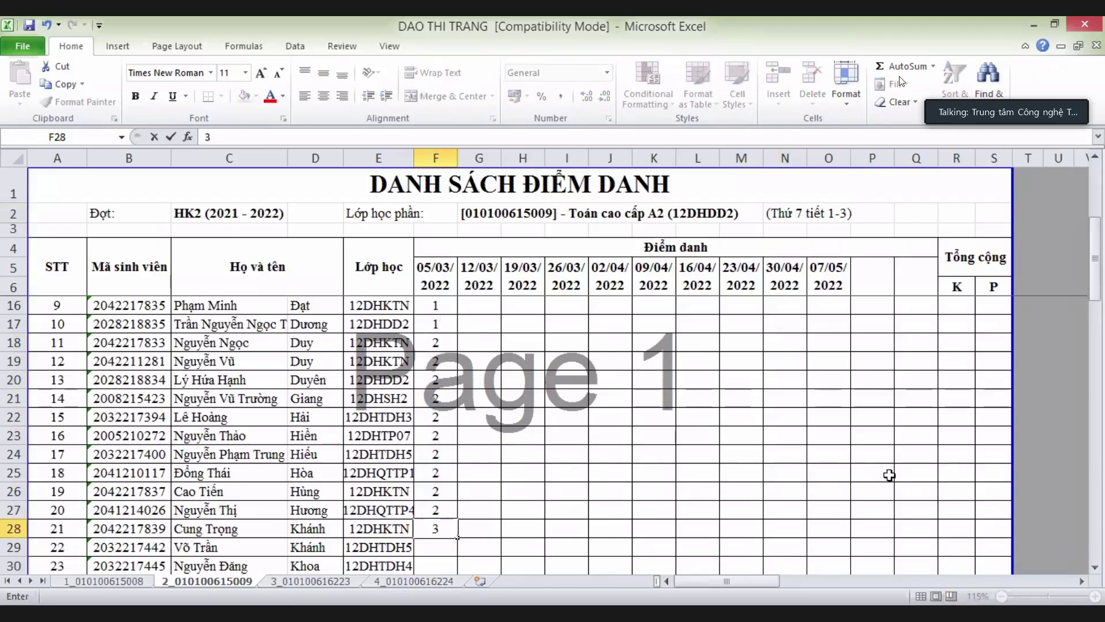
pyautogui.click(429, 549)
pyautogui.write('3')
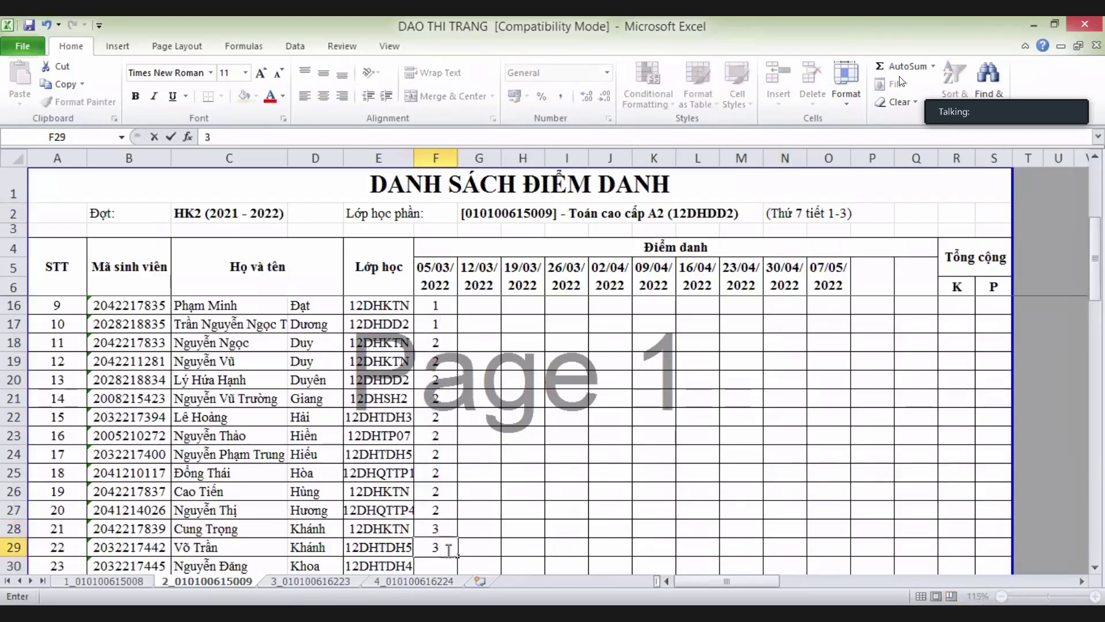
pyautogui.click(1095, 568)
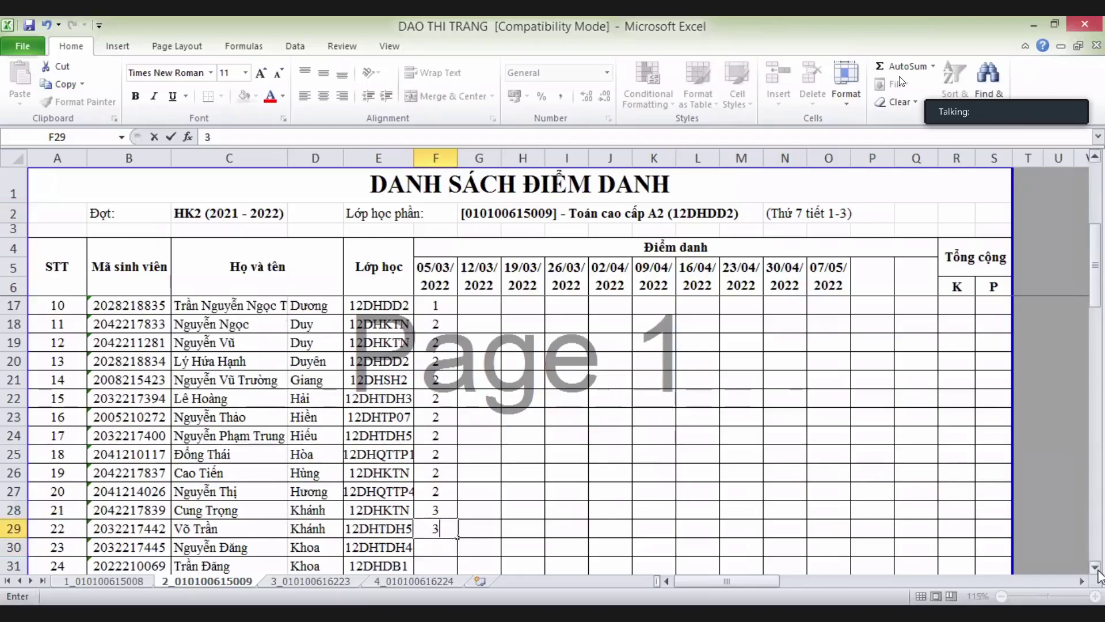
pyautogui.scroll(-3, 1096, 567)
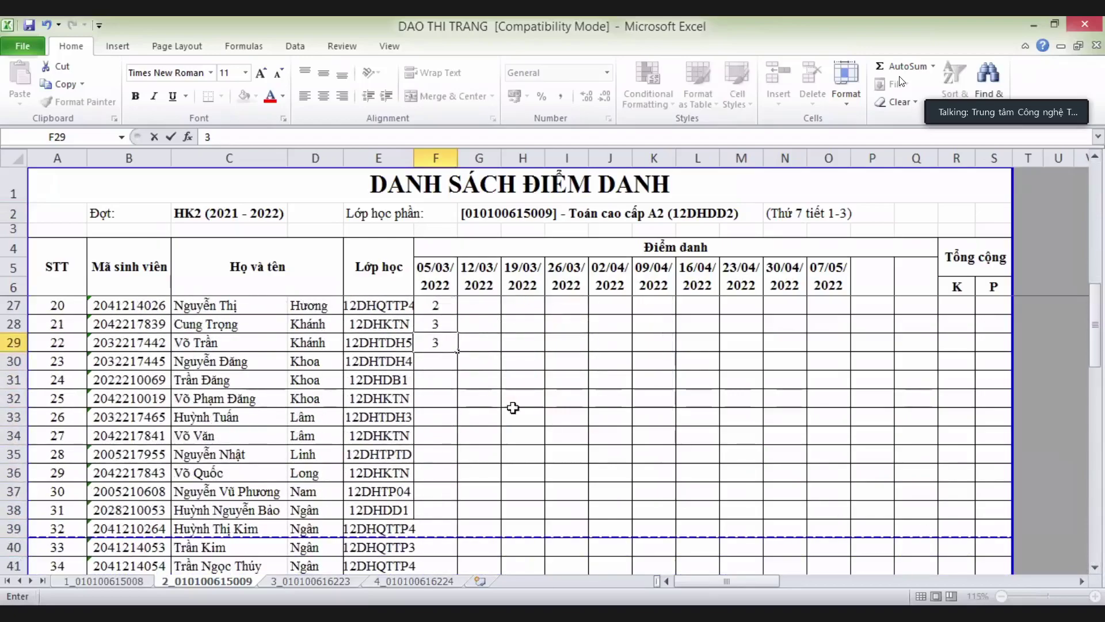
# - Fill the value 3 from F28:F29 down through F37, covering students 21 to 30
pyautogui.click(435, 324)
pyautogui.write('3')
pyautogui.moveTo(434, 325); pyautogui.dragTo(458, 399)
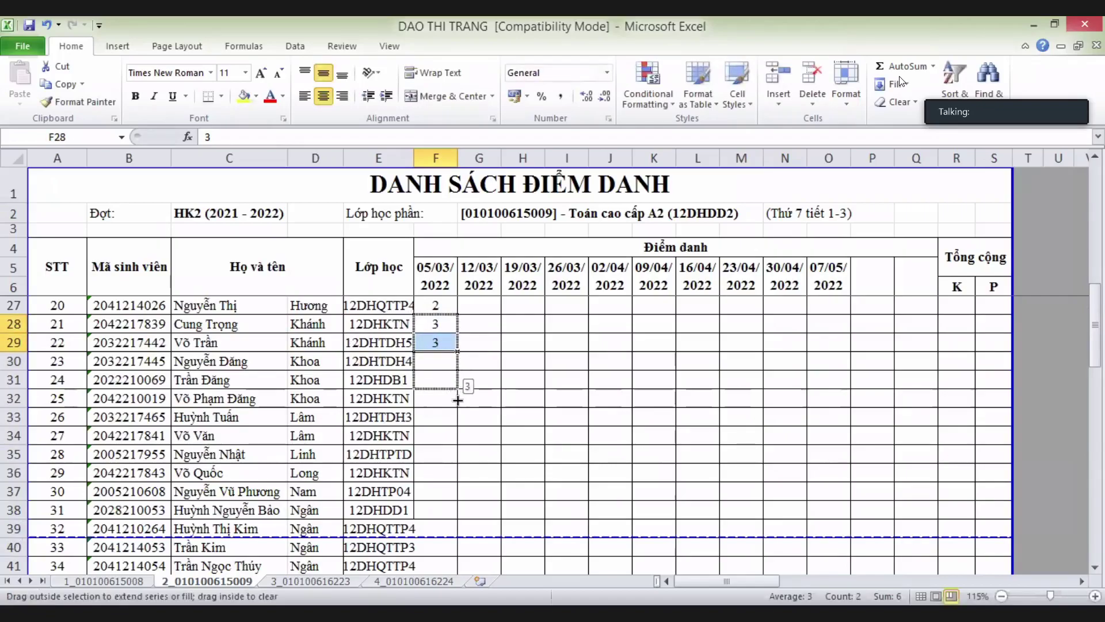
pyautogui.moveTo(459, 451); pyautogui.dragTo(459, 496)
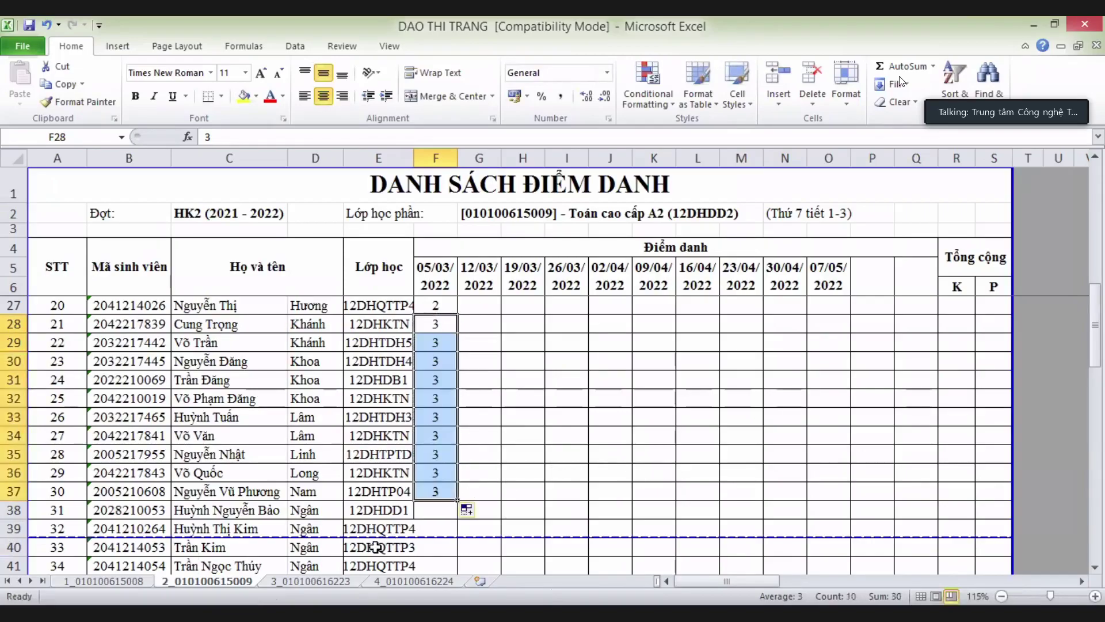
# - Enter 4 in cells F38 and F39 and fill it down through F47 for students 31 to 40
pyautogui.click(438, 512)
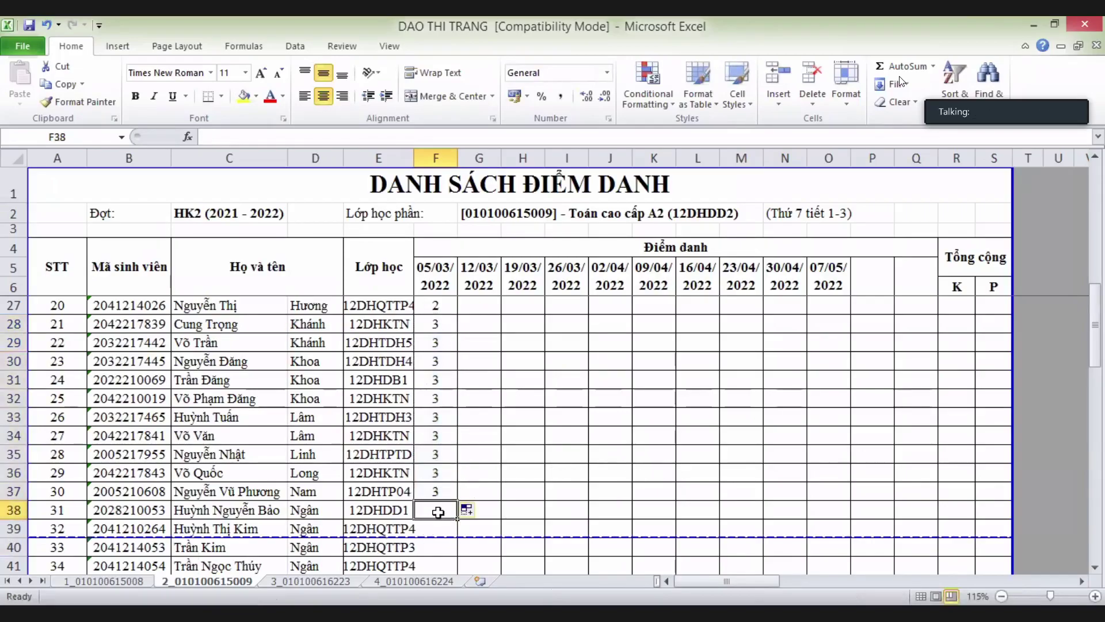
pyautogui.write('4')
pyautogui.click(430, 527)
pyautogui.write('4')
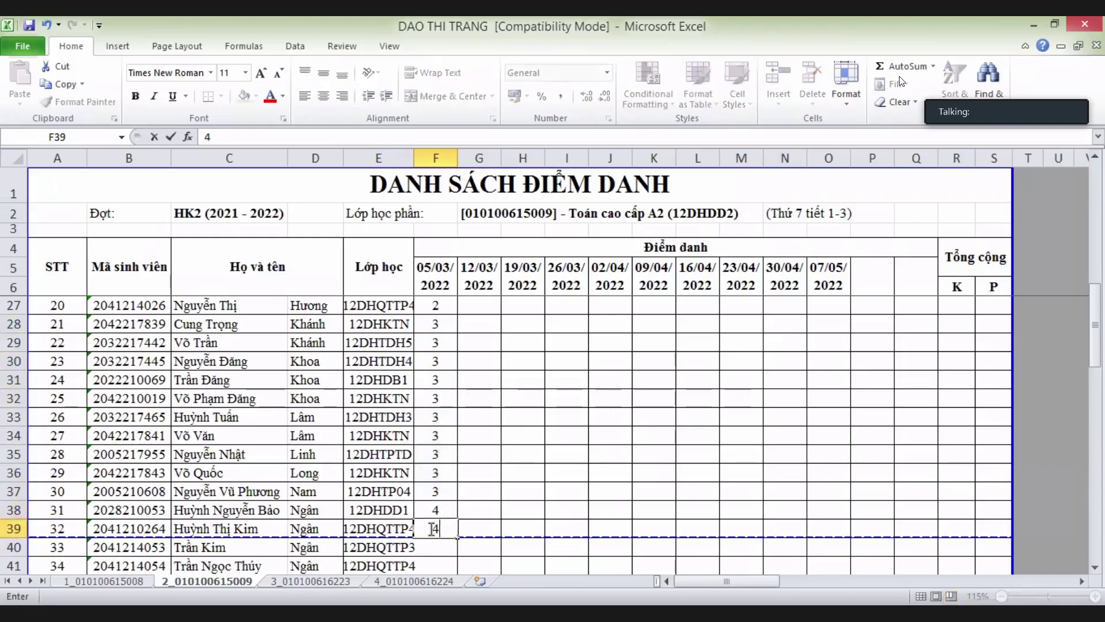
pyautogui.click(1096, 567)
pyautogui.scroll(-10, 1097, 567)
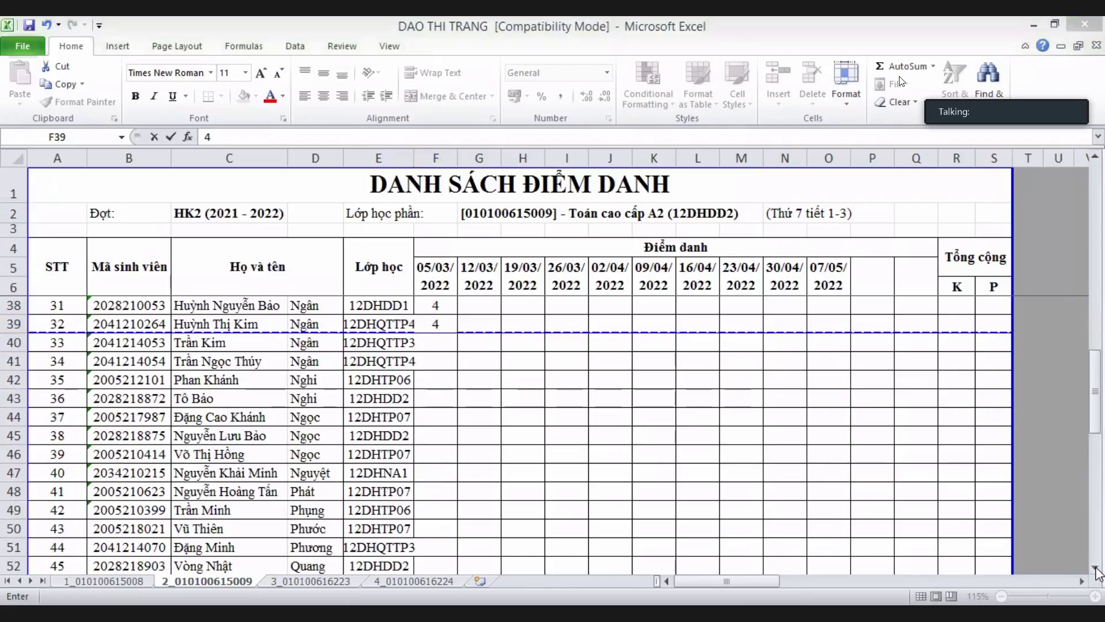
pyautogui.moveTo(436, 305); pyautogui.dragTo(456, 380)
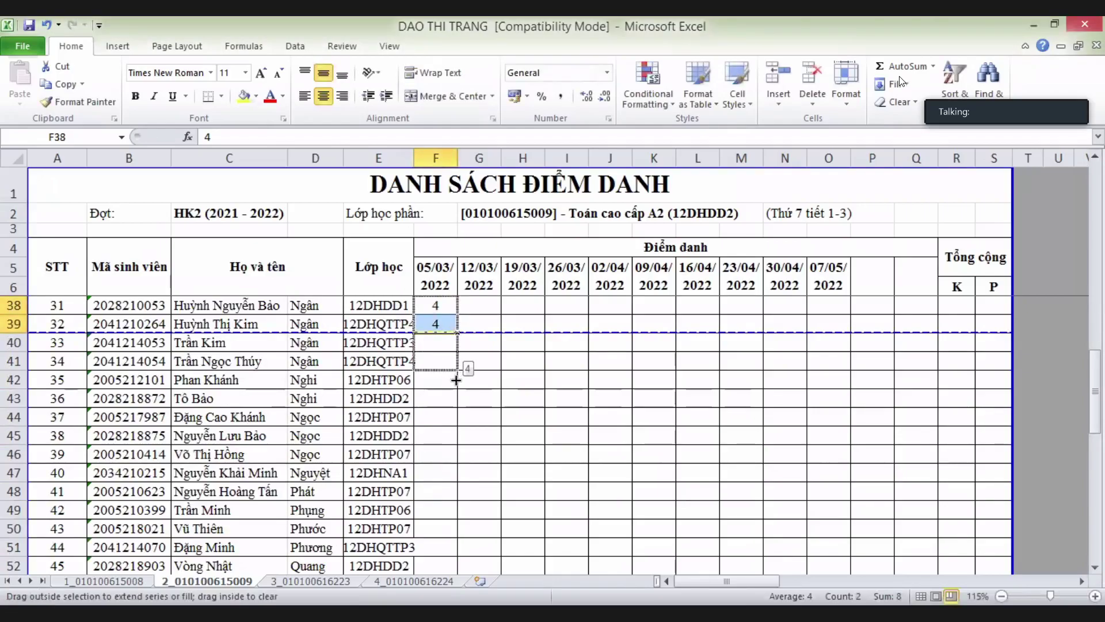
pyautogui.moveTo(456, 429); pyautogui.dragTo(457, 474)
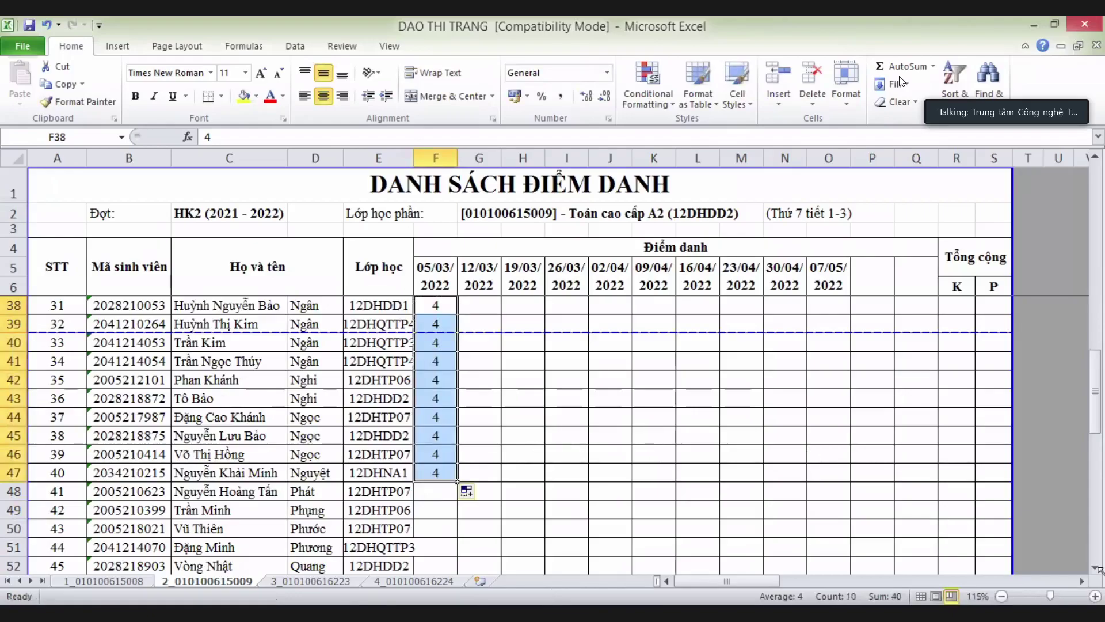
# - Enter 5 in cells F48 and F49 and fill it down through F57 for students 41 to 50
pyautogui.scroll(-9, 1096, 570)
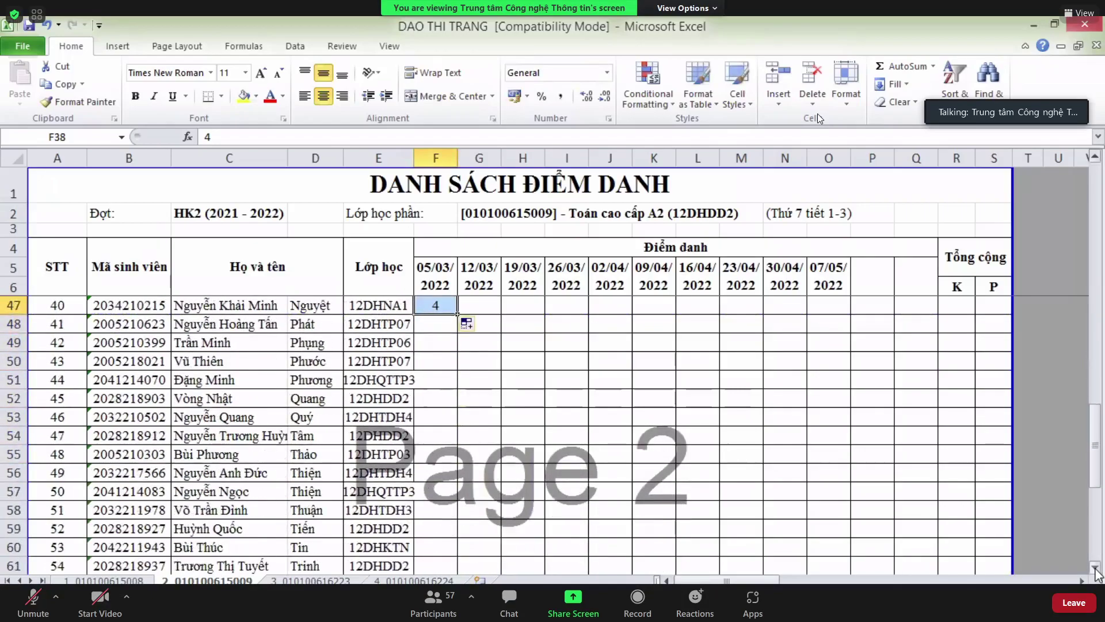
pyautogui.click(438, 327)
pyautogui.write('5')
pyautogui.press('Return')
pyautogui.write('5')
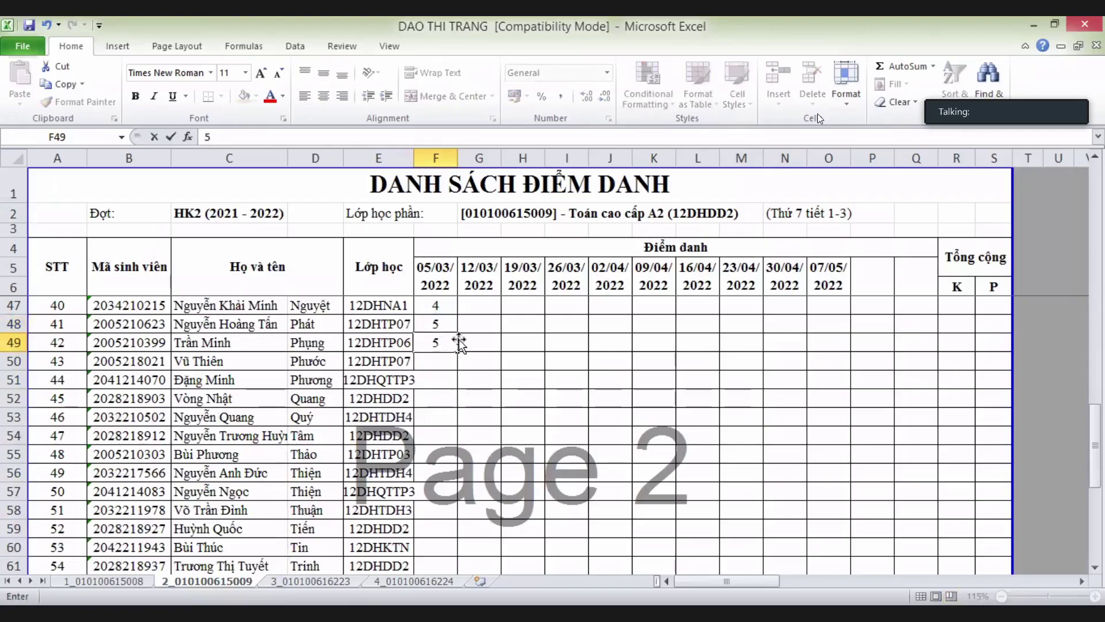
pyautogui.click(492, 340)
pyautogui.moveTo(454, 327); pyautogui.dragTo(458, 392)
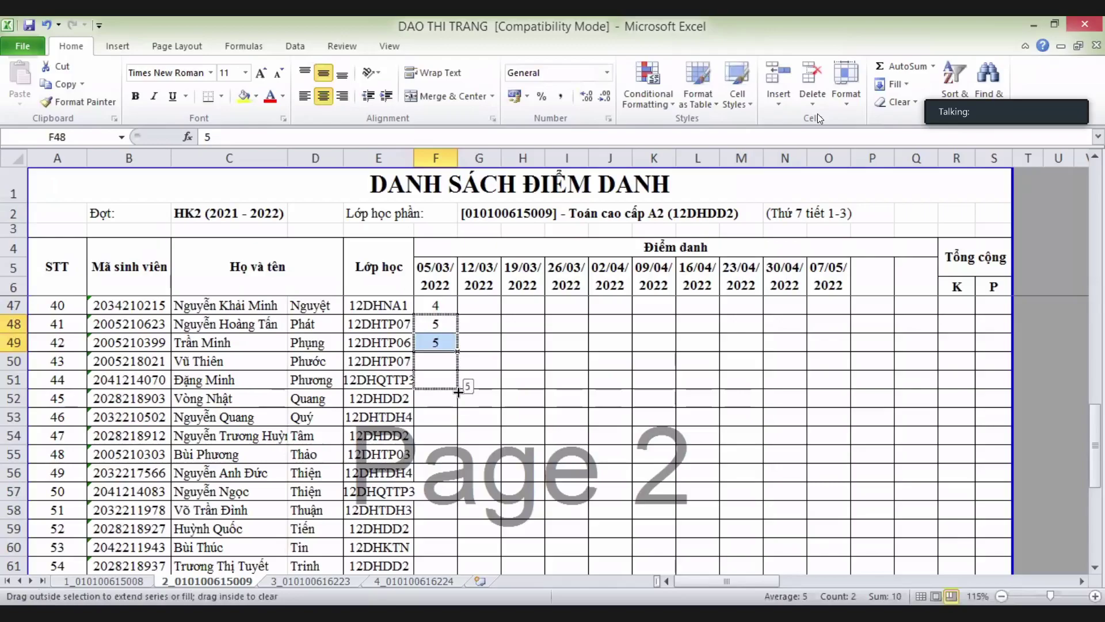
pyautogui.moveTo(460, 434); pyautogui.dragTo(460, 493)
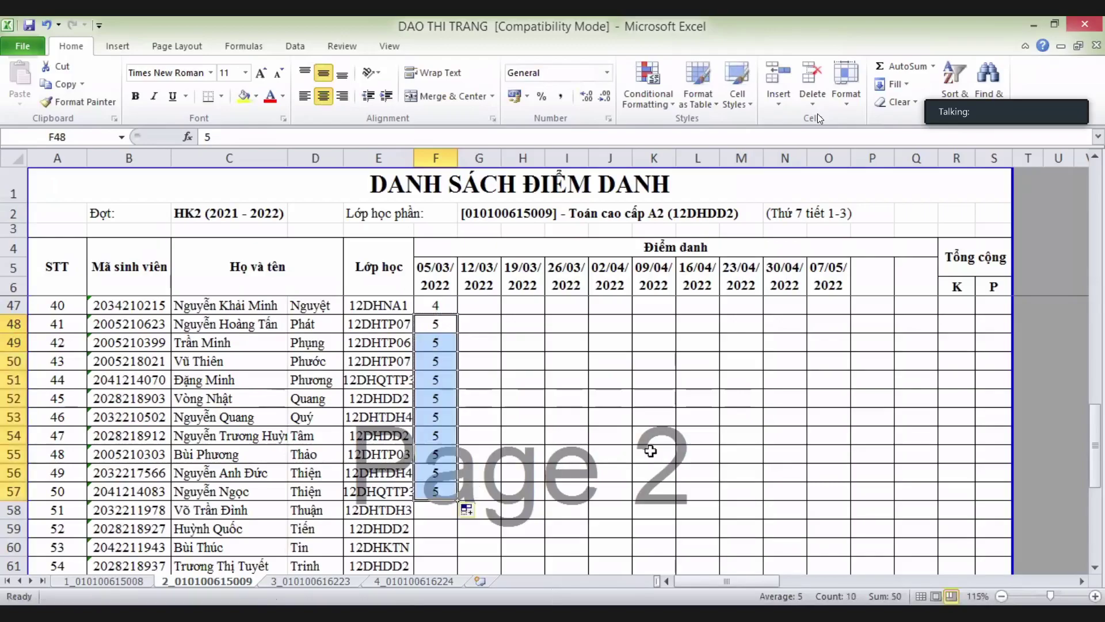
# - Enter 6 in cells F58 and F59 and fill it down through F68 for students 51 to 61
pyautogui.click(1096, 568)
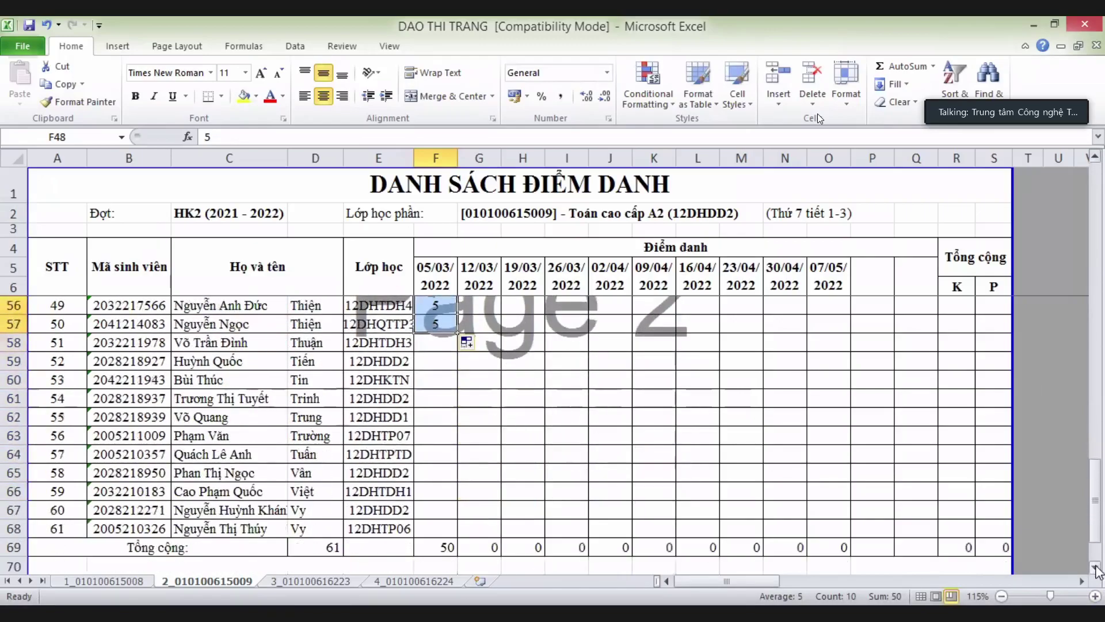
pyautogui.click(432, 343)
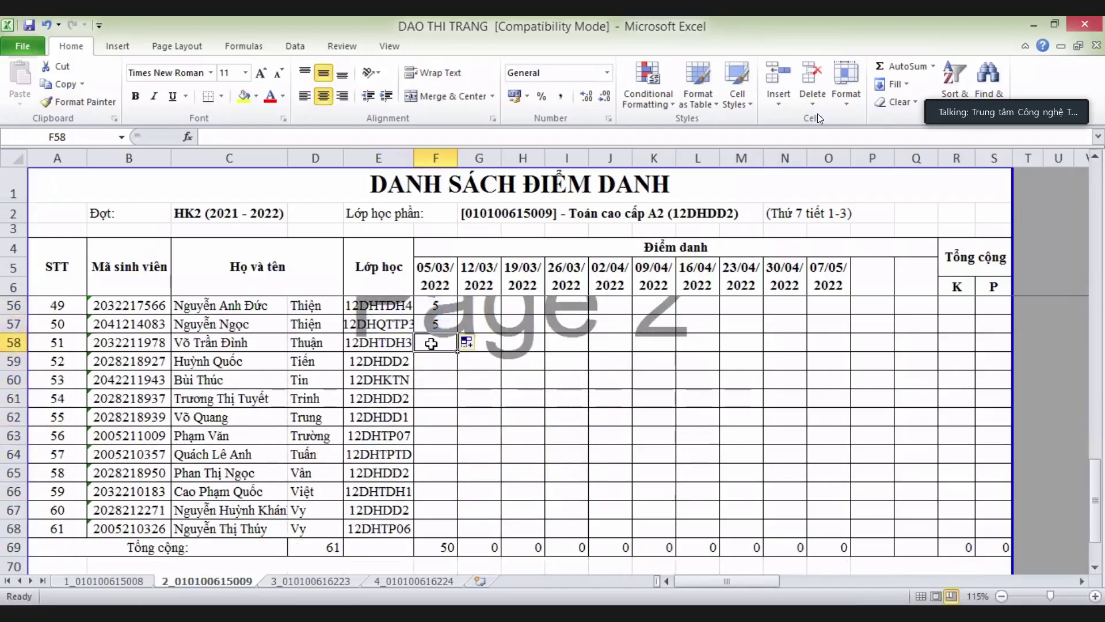
pyautogui.write('6')
pyautogui.click(435, 362)
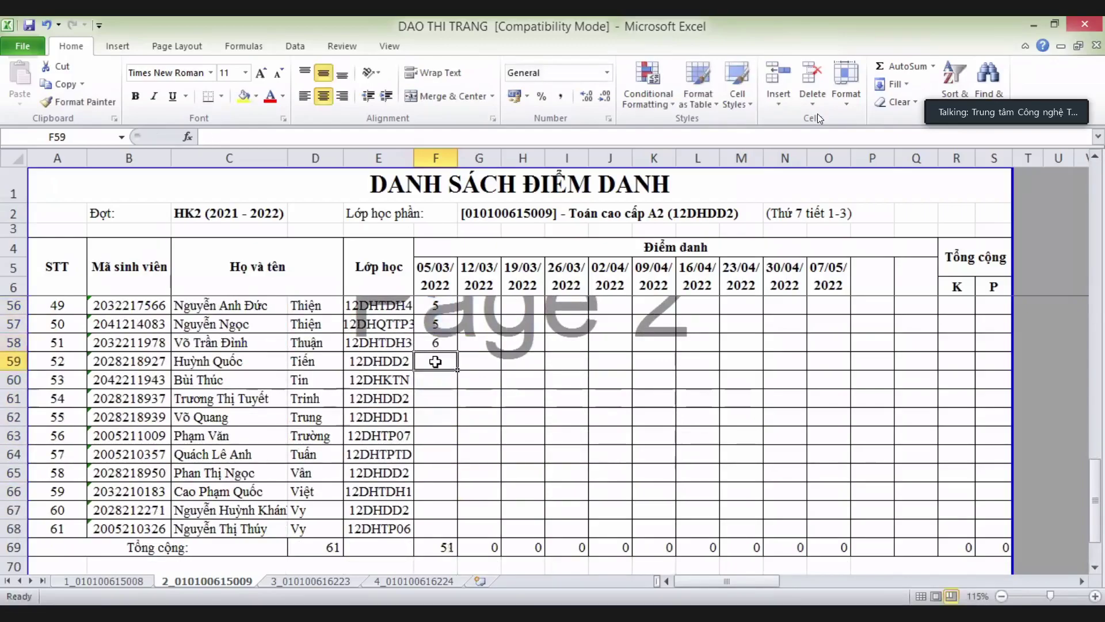
pyautogui.write('6')
pyautogui.press('Return')
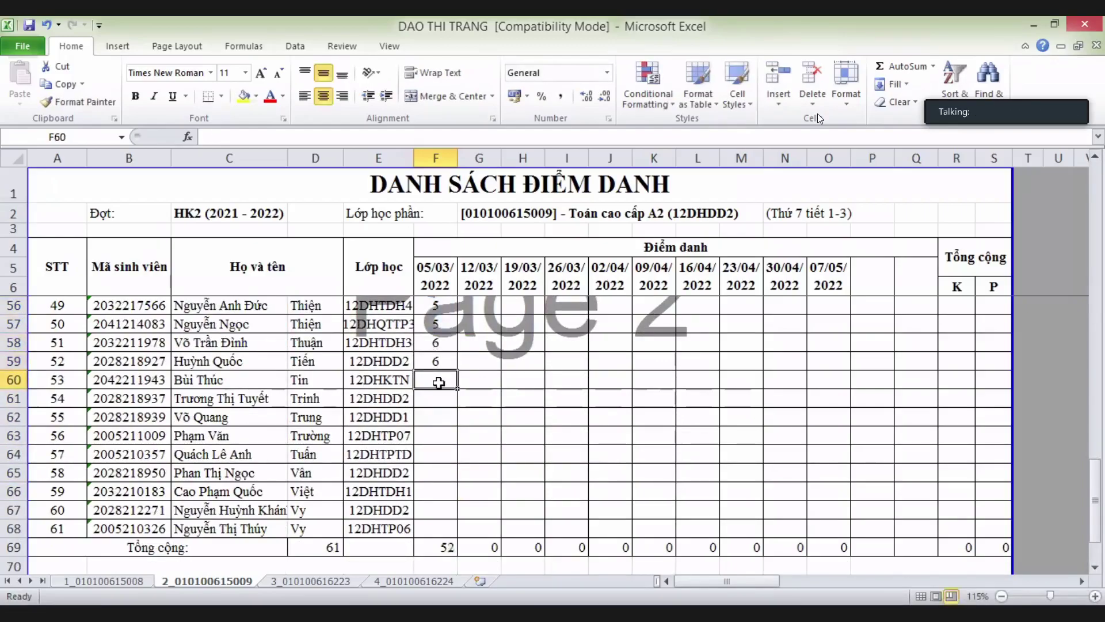
pyautogui.click(439, 359)
pyautogui.moveTo(438, 349); pyautogui.dragTo(459, 382)
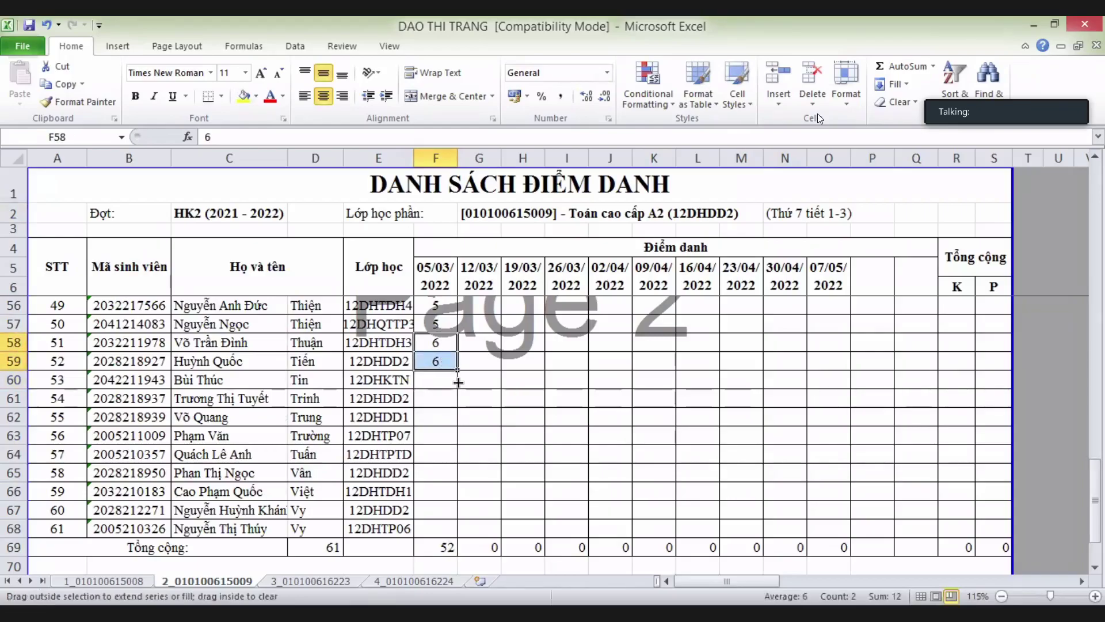
pyautogui.moveTo(441, 489); pyautogui.dragTo(441, 529)
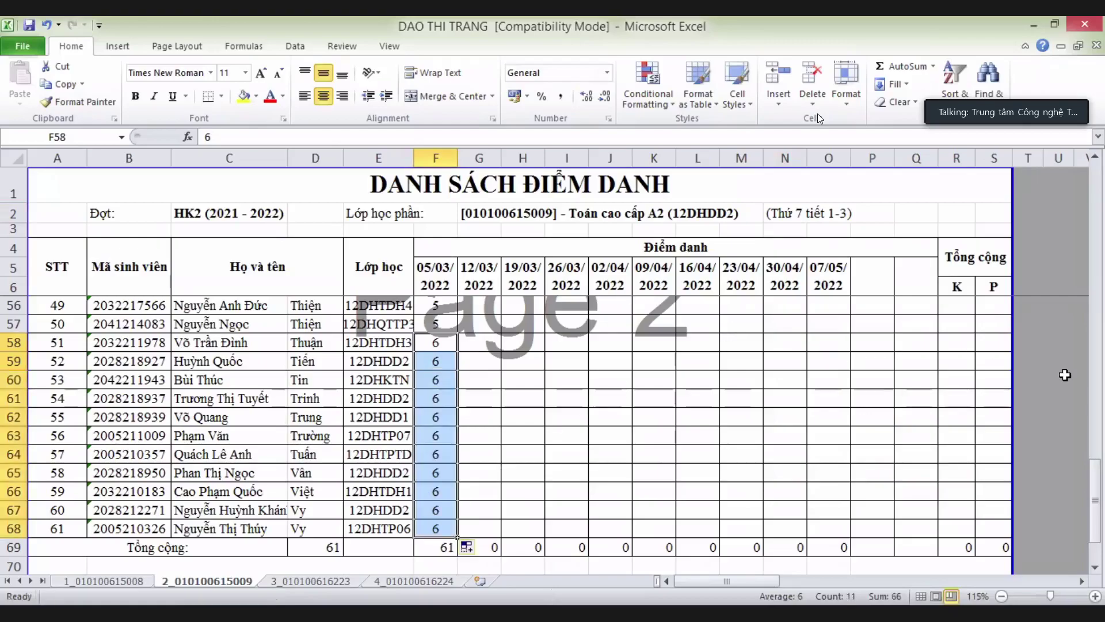
# - Move the group numbers from the 05/03/2022 column G into the empty column F, starting at F8
pyautogui.moveTo(1097, 515); pyautogui.dragTo(1097, 424)
pyautogui.moveTo(1097, 373); pyautogui.dragTo(1101, 445)
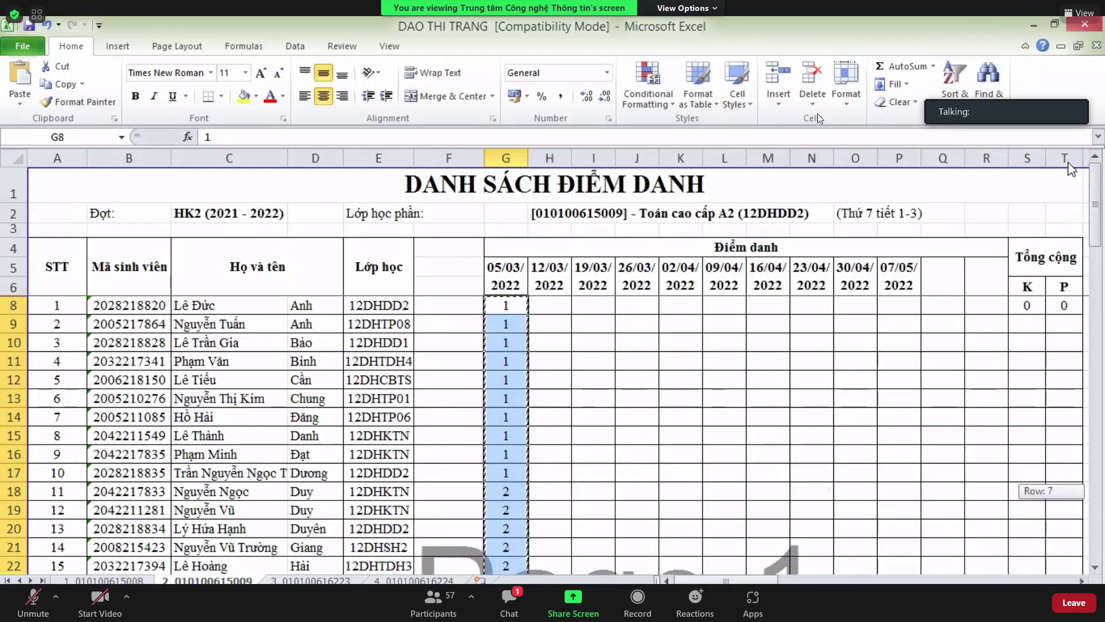
pyautogui.hotkey('ctrl', 'v')
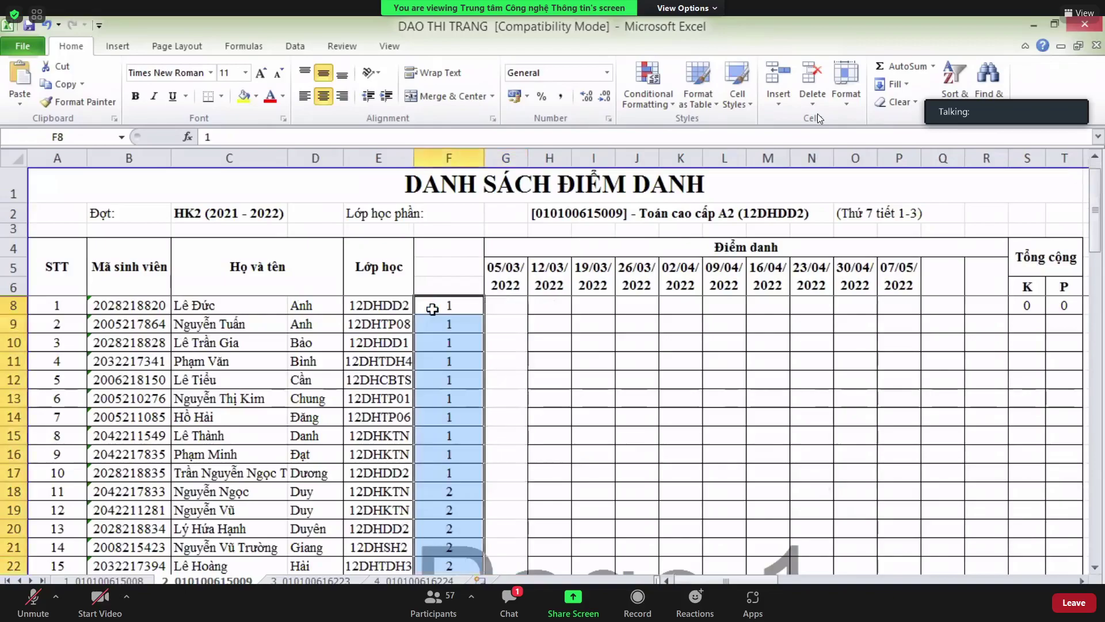
# - Merge and center cells F5:F6 and enter the column heading NHÓM
pyautogui.click(461, 262)
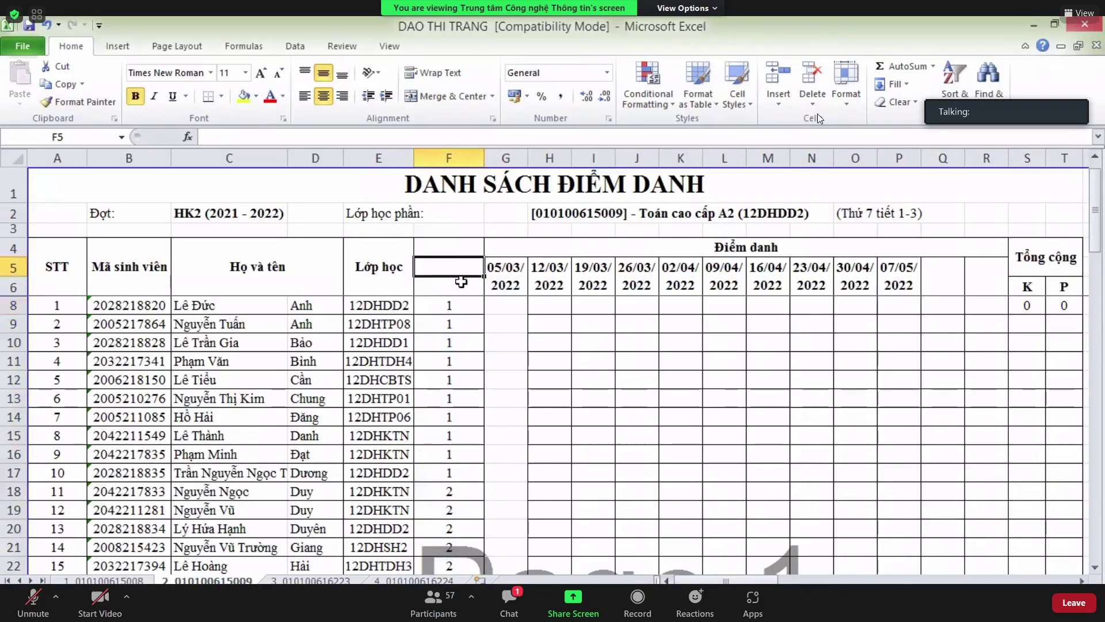
pyautogui.keyDown('shift'); pyautogui.click(462, 282); pyautogui.keyUp('shift')
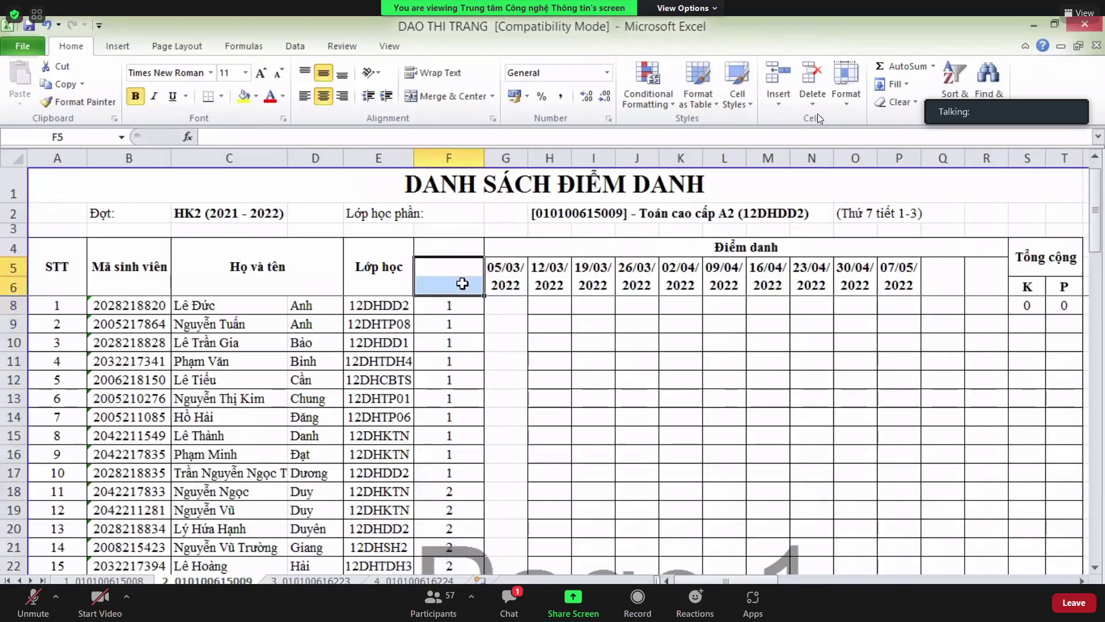
pyautogui.click(429, 97)
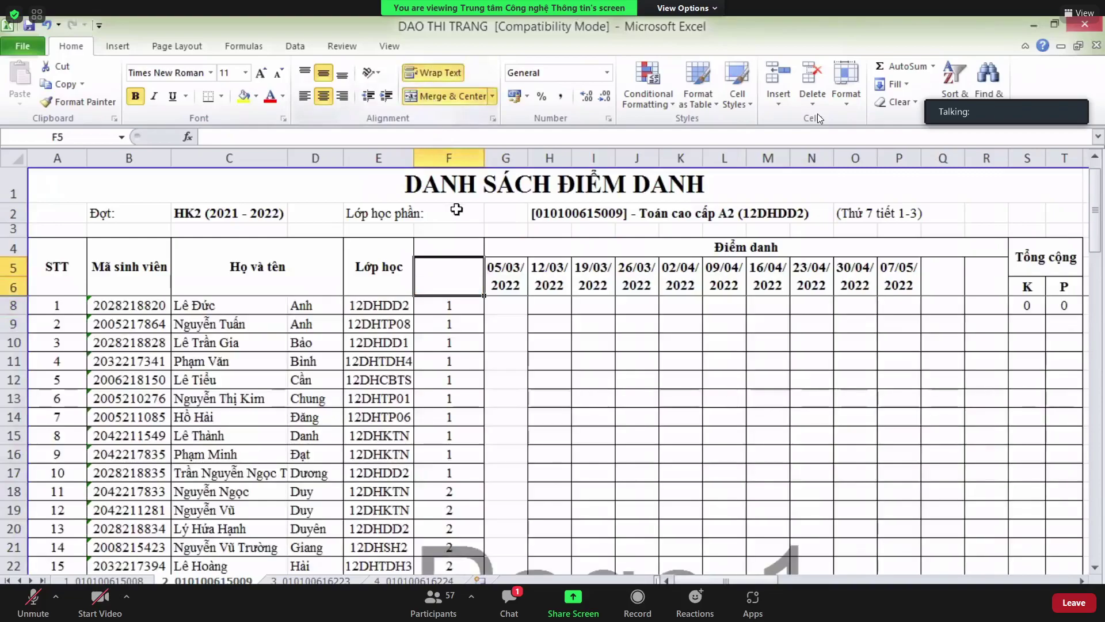
pyautogui.write('NHOM')
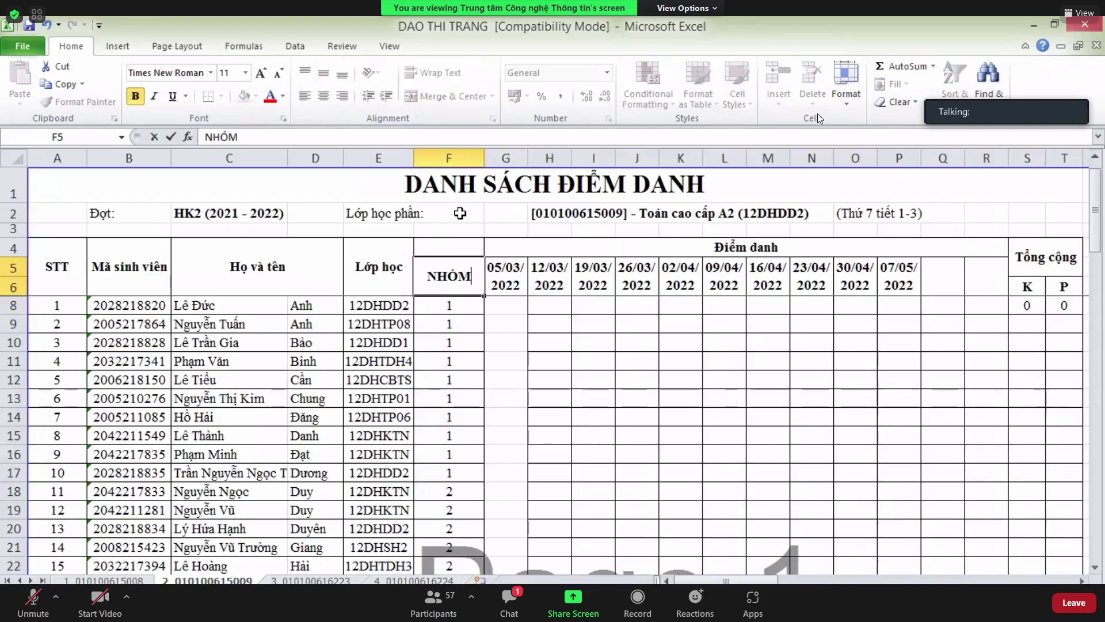
pyautogui.click(546, 396)
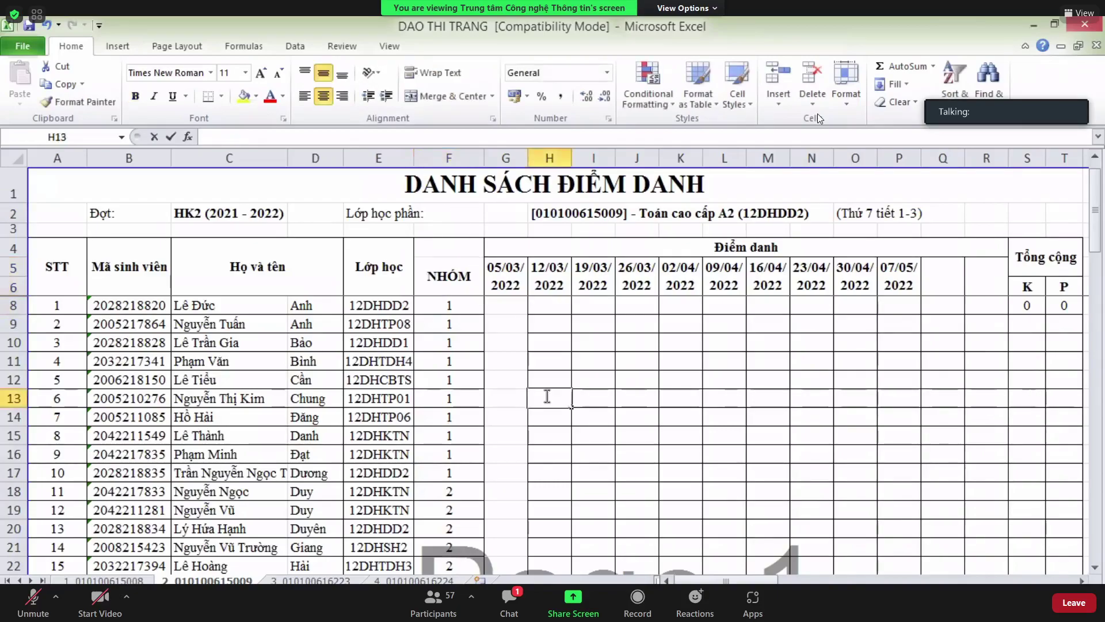
# - Apply cell borders to the emptied 05/03/2022 cells from G8 down through the student rows
pyautogui.click(514, 306)
pyautogui.moveTo(514, 306); pyautogui.dragTo(506, 492)
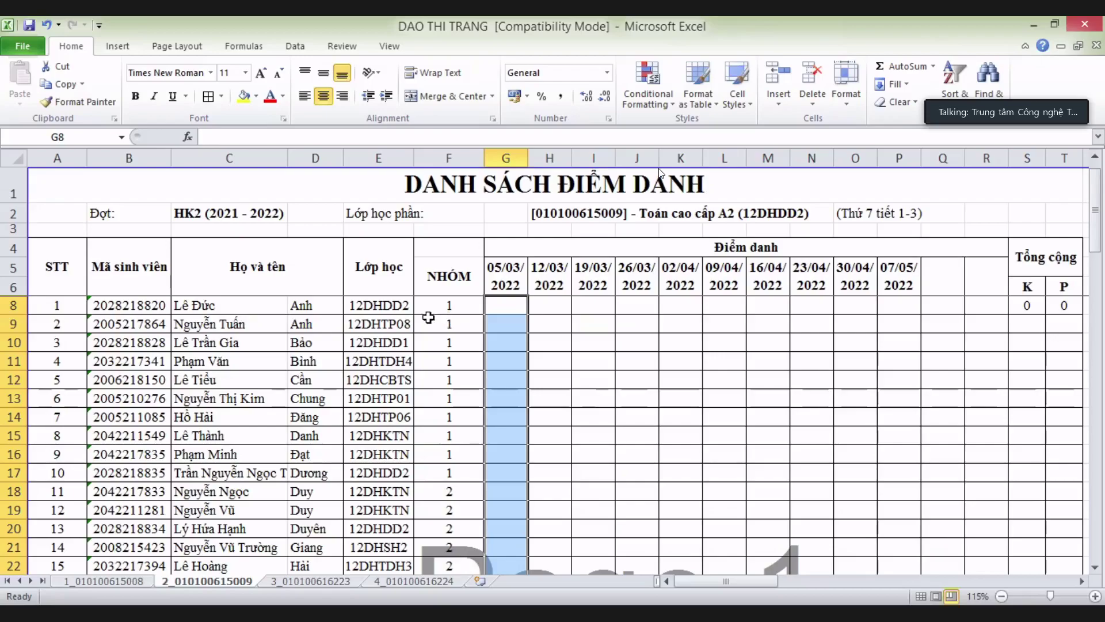
# - Add the prefix NT to the group number of student 3 in cell F10, making it NT1
pyautogui.click(452, 324)
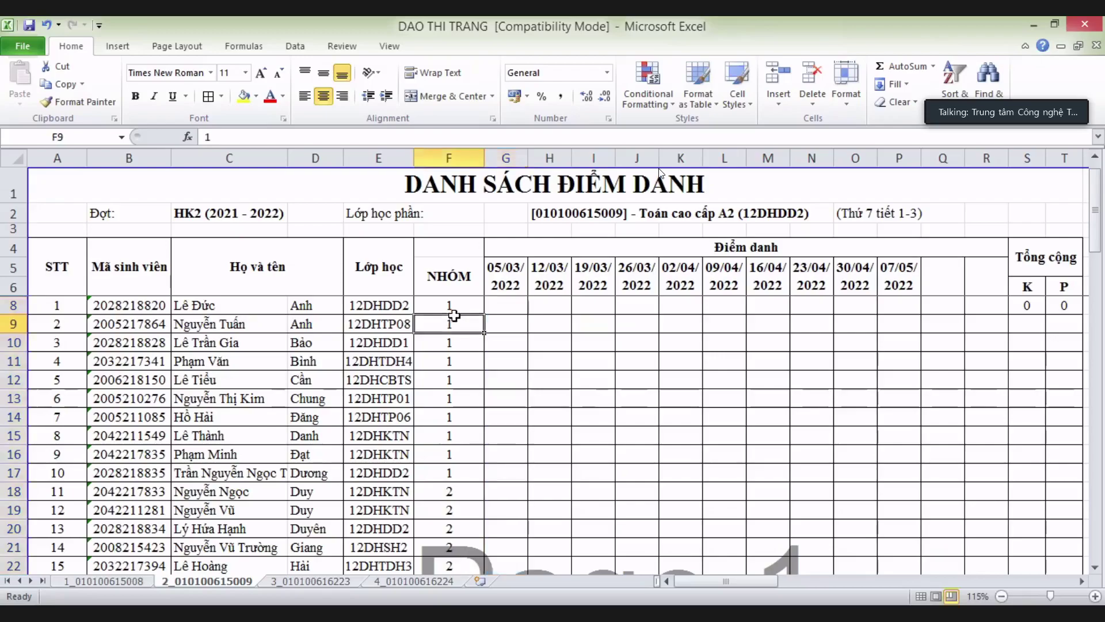
pyautogui.click(453, 344)
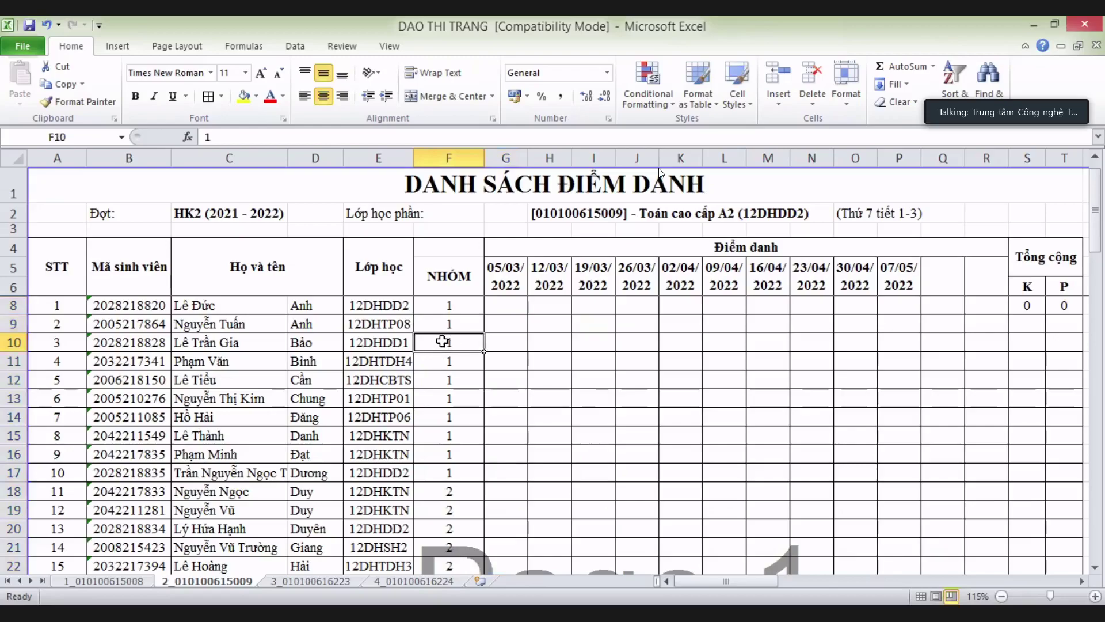
pyautogui.doubleClick(443, 341)
pyautogui.write('n')
pyautogui.press('BackSpace')
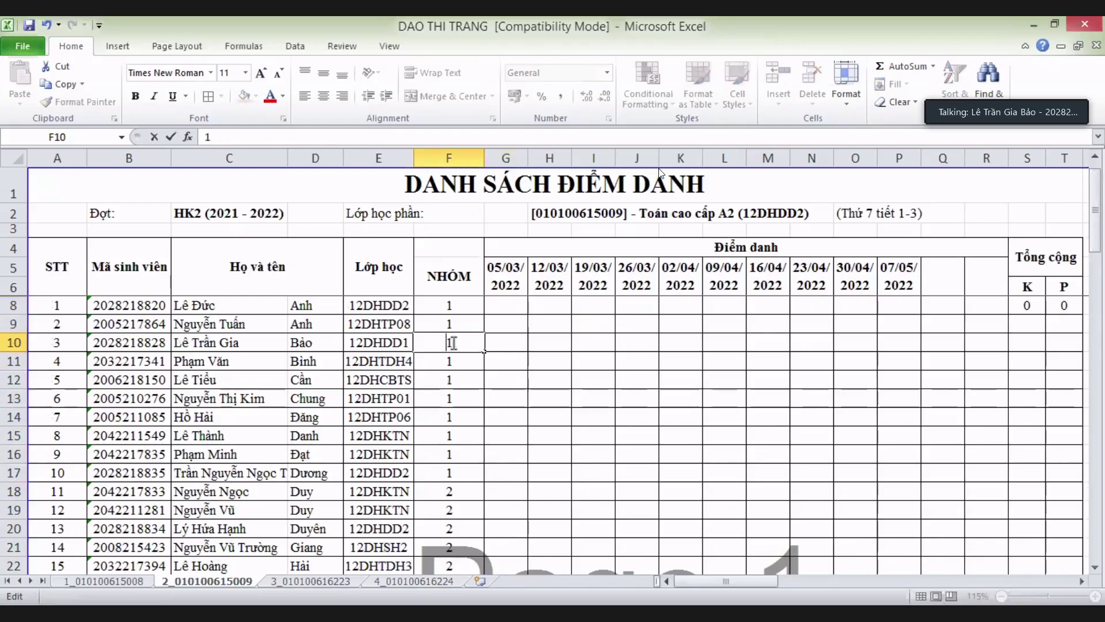
pyautogui.write('NT')
pyautogui.click(547, 396)
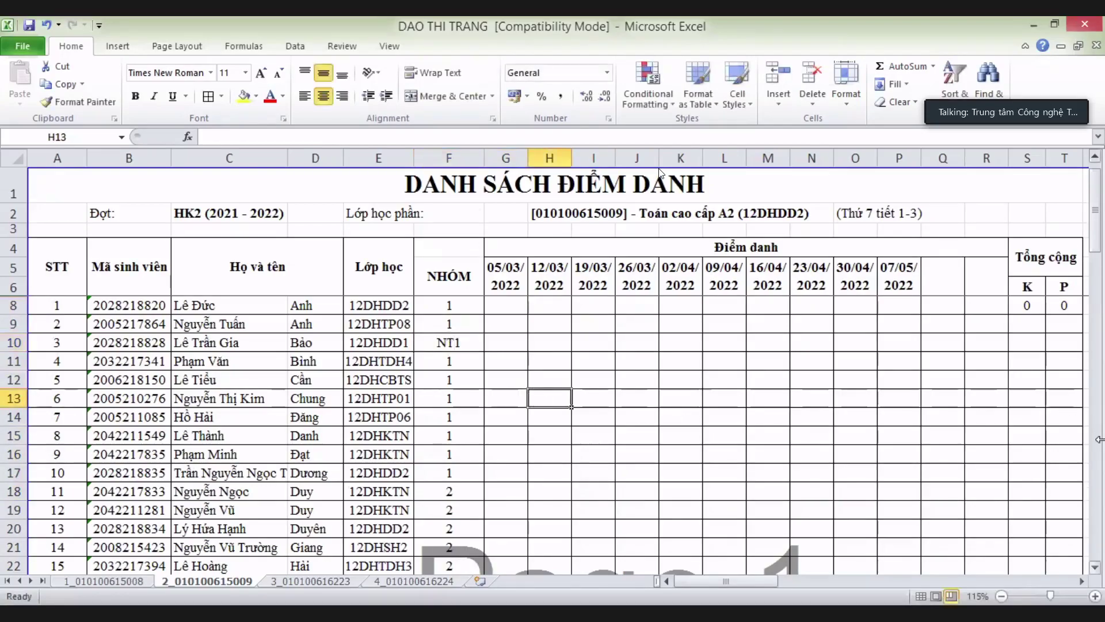
# - Add the prefix NT to the group number of student 12 in cell F19, making it NT2
pyautogui.click(1095, 567)
pyautogui.click(1095, 567)
pyautogui.click(1096, 568)
pyautogui.click(1096, 567)
pyautogui.click(1095, 567)
pyautogui.click(1096, 567)
pyautogui.click(1095, 567)
pyautogui.click(1095, 567)
pyautogui.click(1096, 567)
pyautogui.click(1095, 568)
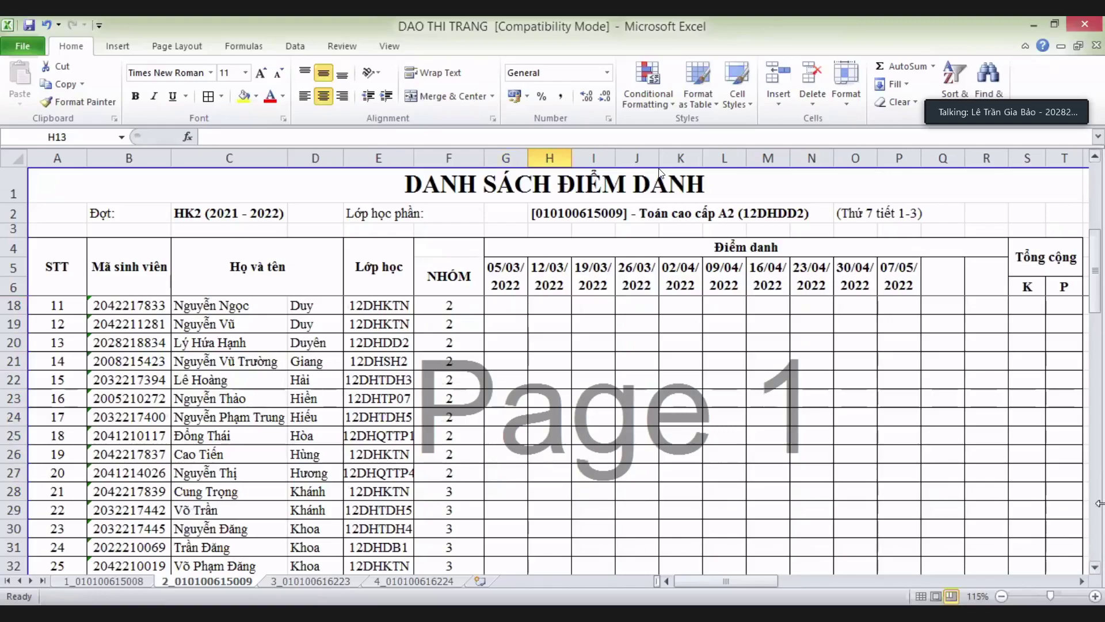
pyautogui.click(1095, 160)
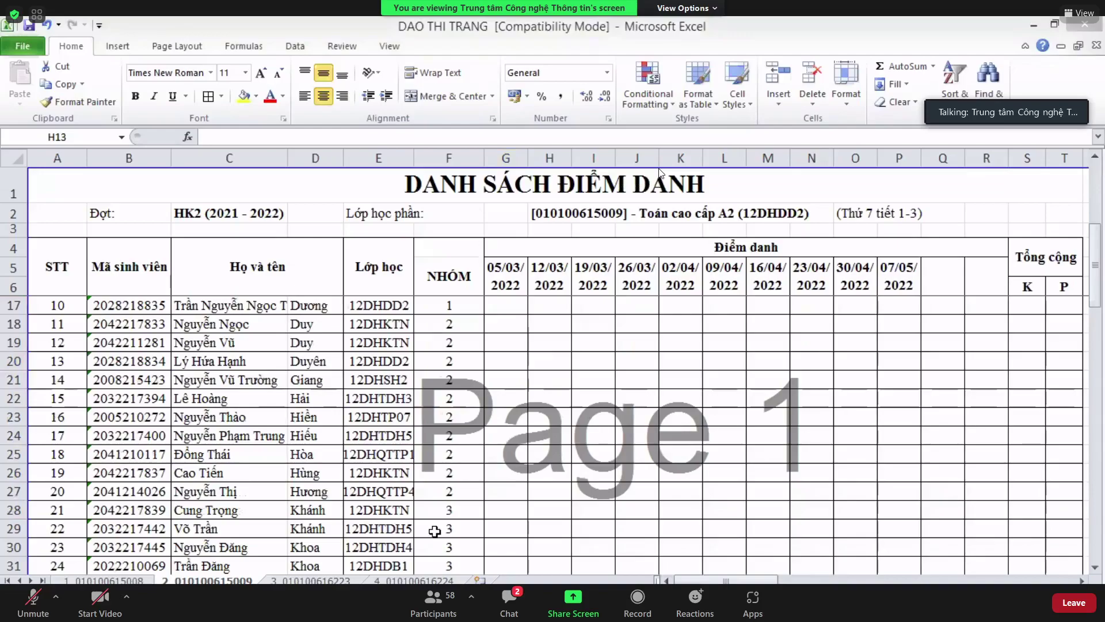
pyautogui.doubleClick(442, 344)
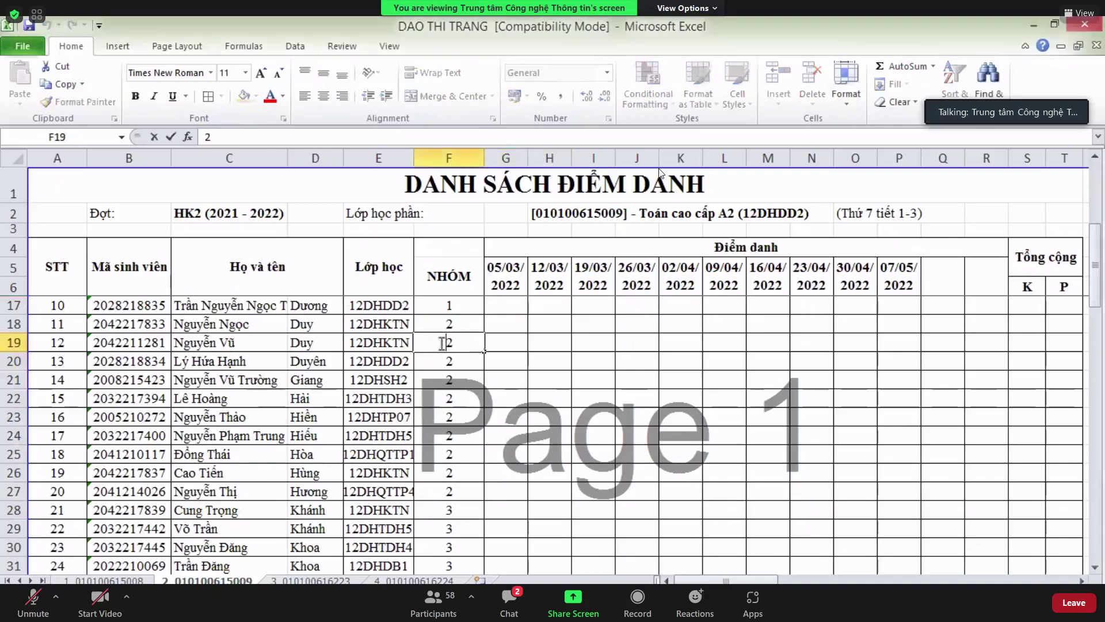
pyautogui.write('nt')
pyautogui.press('BackSpace')
pyautogui.press('BackSpace')
pyautogui.write('NT')
pyautogui.click(550, 398)
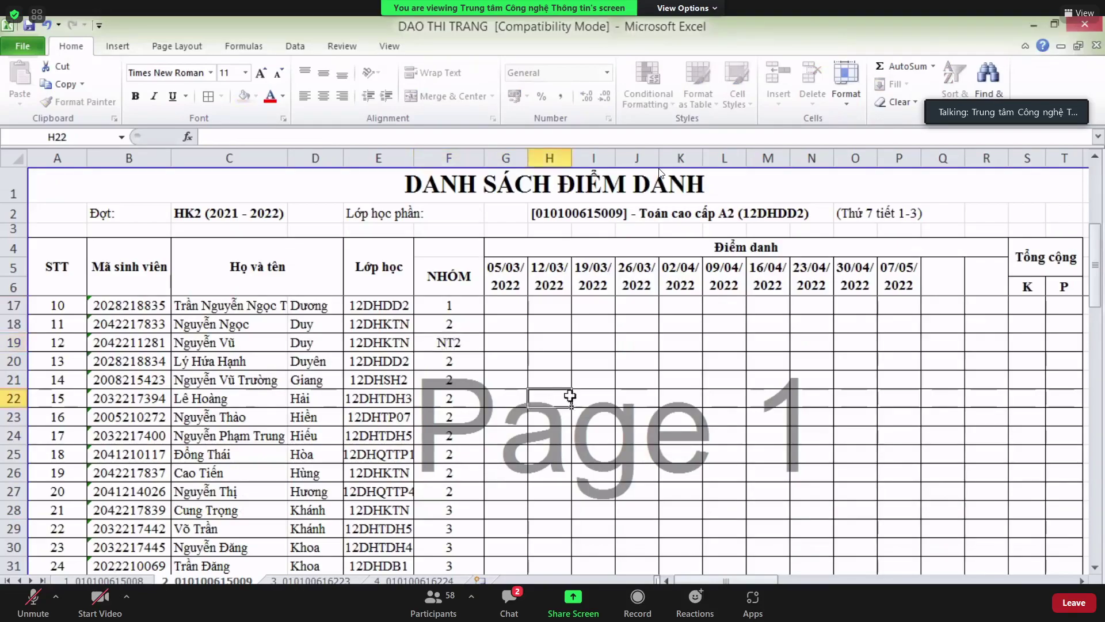
# - Change the group number of student 28 in cell F35 to NT3
pyautogui.click(1096, 568)
pyautogui.click(1096, 568)
pyautogui.moveTo(1095, 570); pyautogui.dragTo(1095, 570)
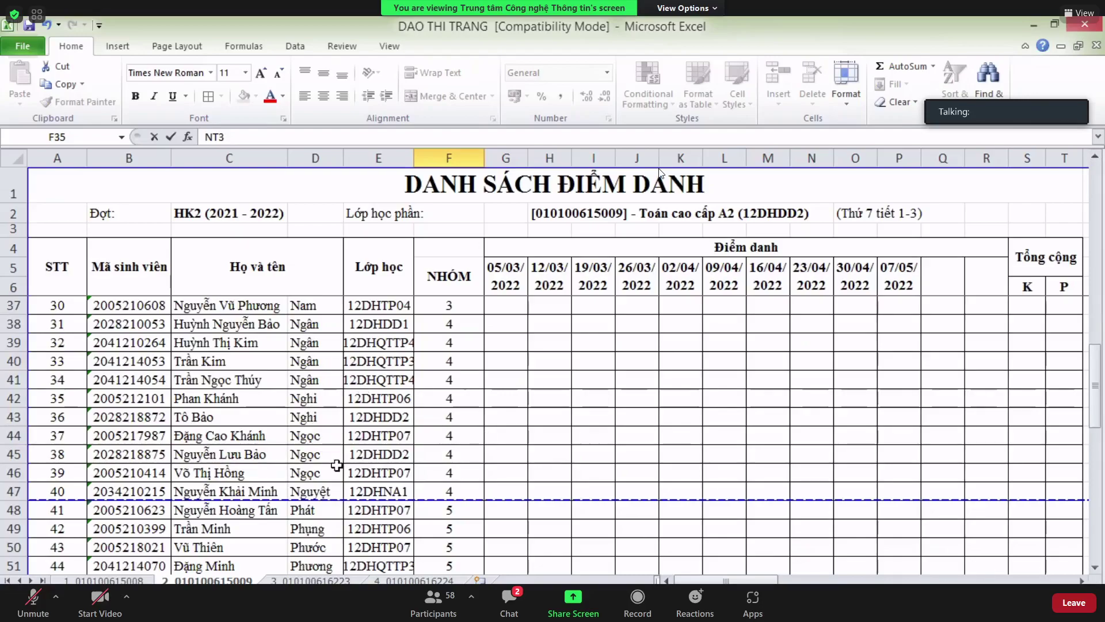
# - Add the prefix NT to the group number of student 39 in cell F46, making it NT4
pyautogui.click(442, 472)
pyautogui.doubleClick(443, 472)
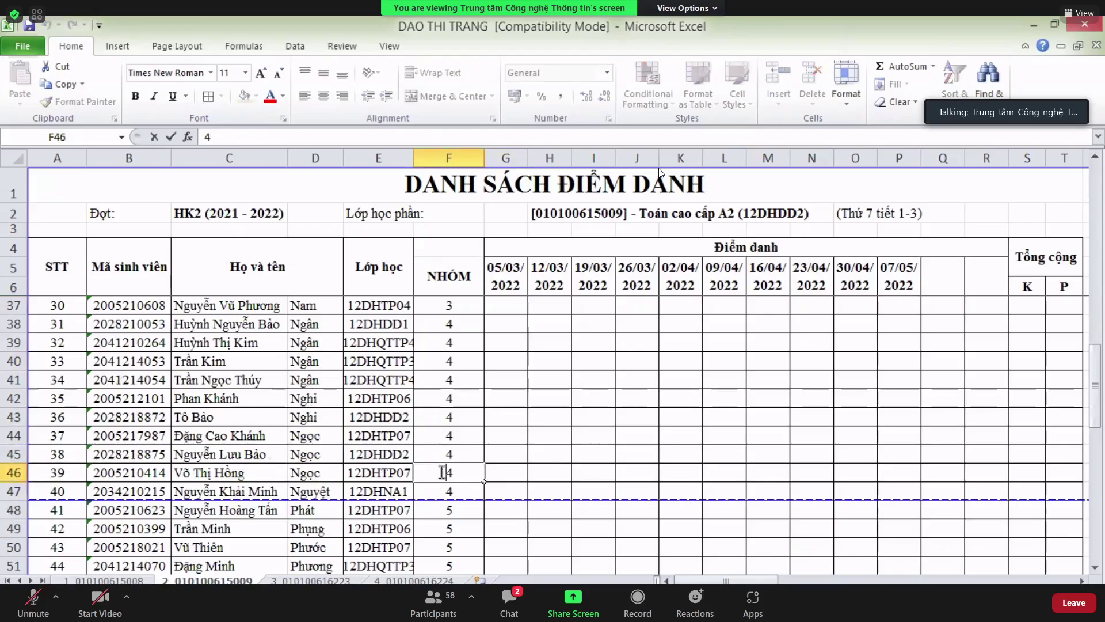
pyautogui.write('NT')
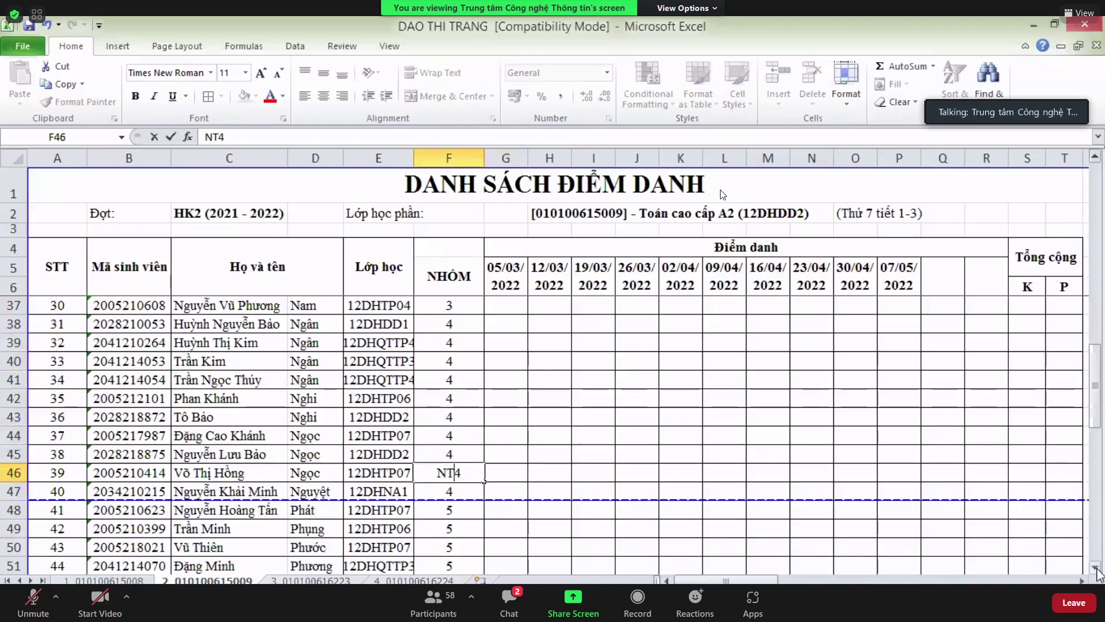
# - Change the group entry of student 50 in cell F57 to NT5(LT)
pyautogui.scroll(-4, 1095, 567)
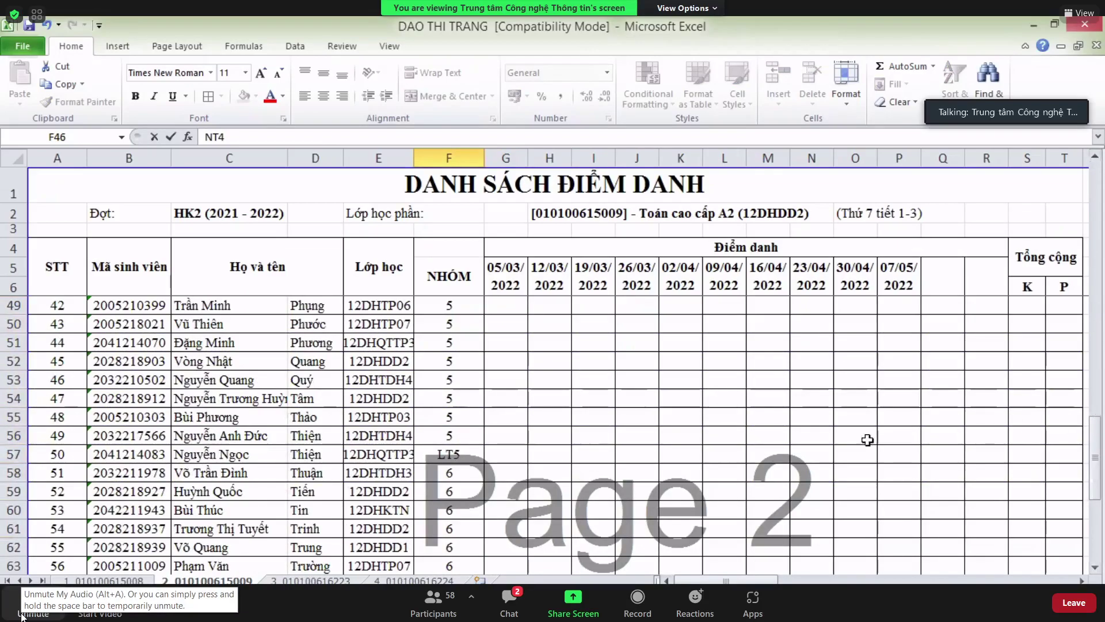
pyautogui.doubleClick(467, 455)
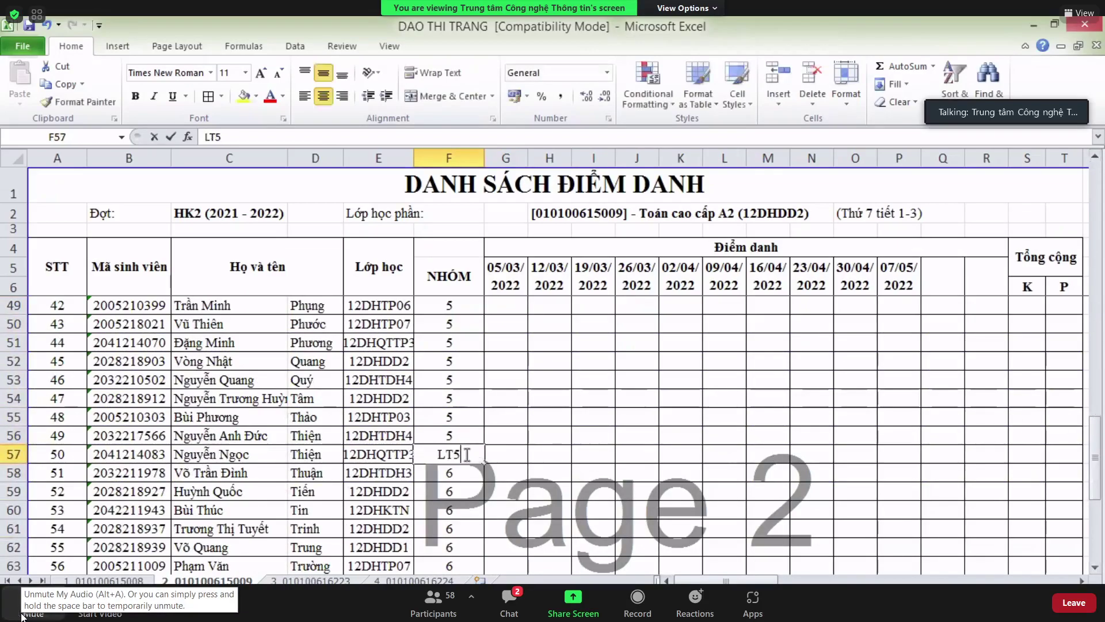
pyautogui.write('(')
pyautogui.click(21, 616)
pyautogui.press('BackSpace')
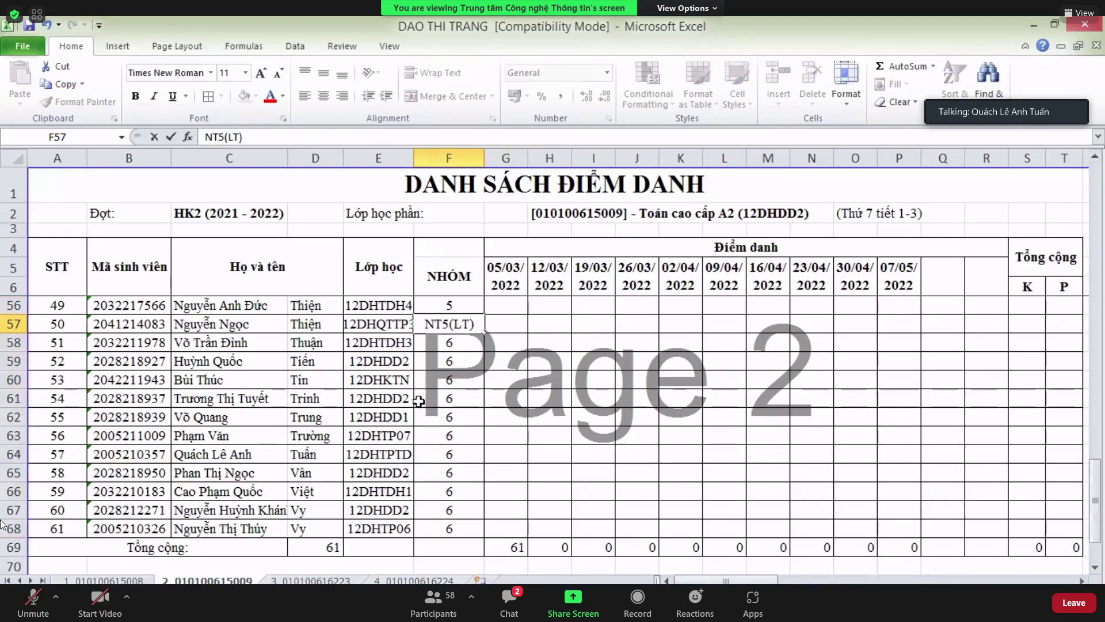
# - Add the prefix NT to student 57's group number in cell F64, making it NT6, and save the workbook in its current format
pyautogui.doubleClick(449, 457)
pyautogui.write('NT')
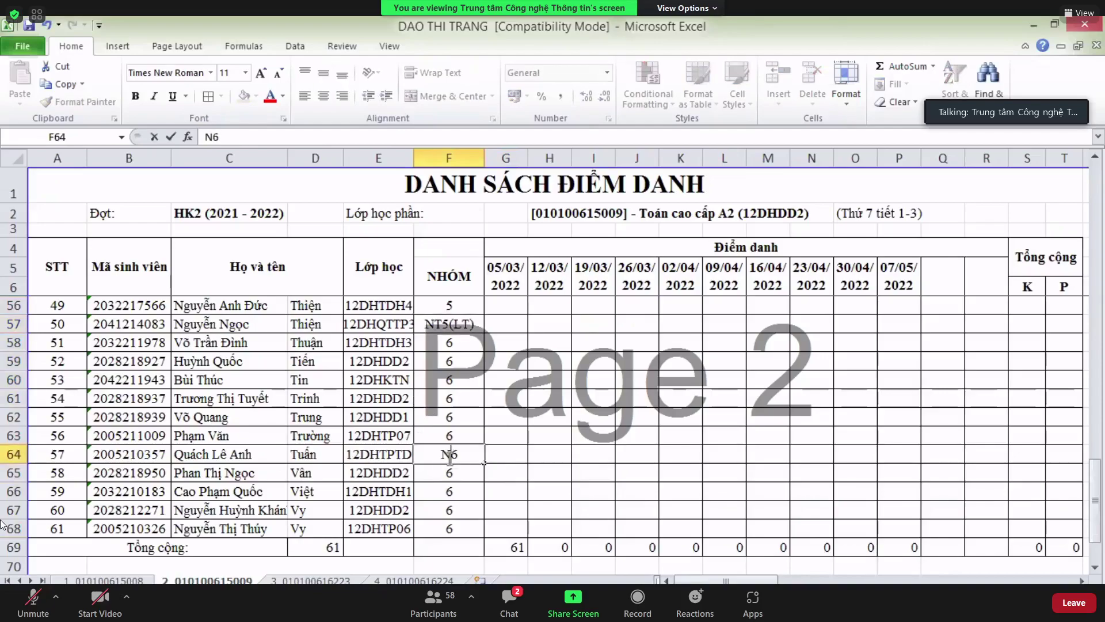
pyautogui.click(135, 97)
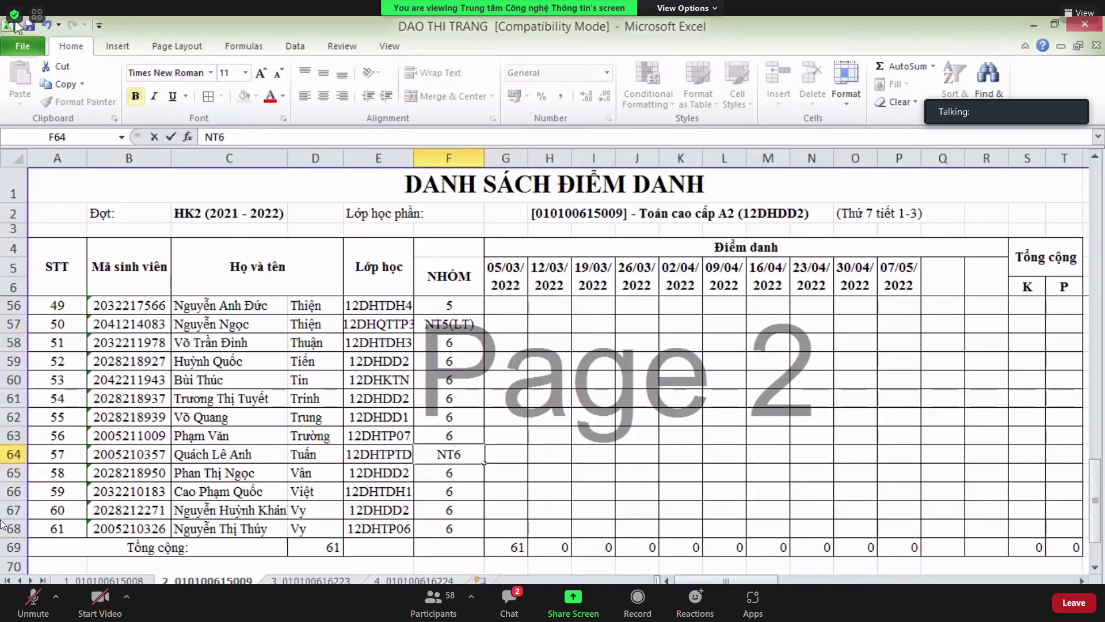
pyautogui.click(27, 23)
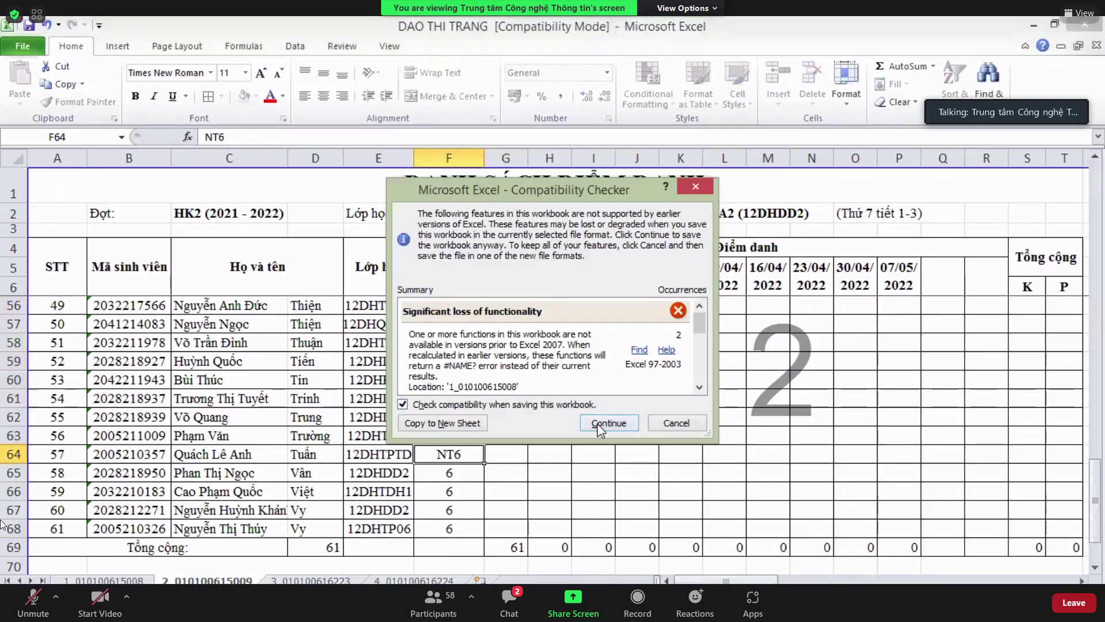
pyautogui.click(616, 423)
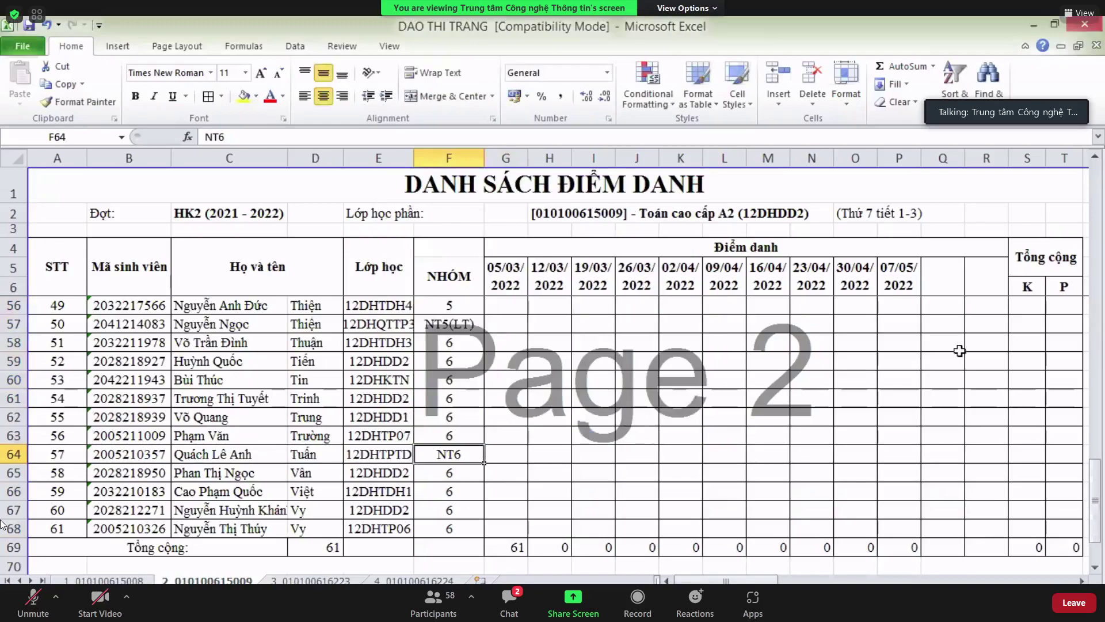
pyautogui.moveTo(1098, 494); pyautogui.dragTo(1065, 160)
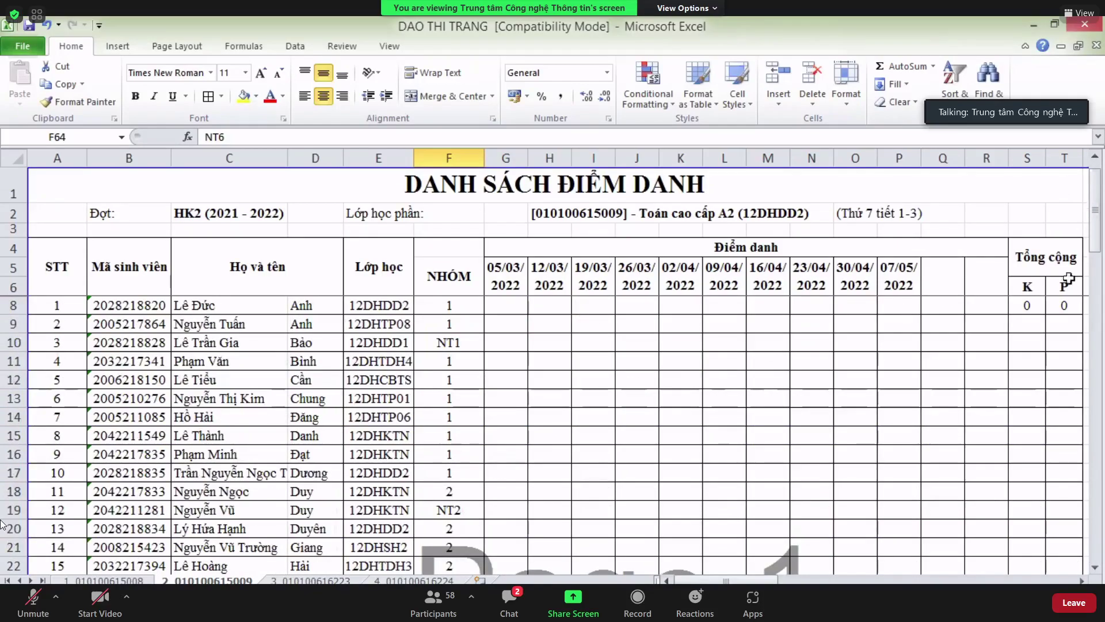
pyautogui.moveTo(1095, 211); pyautogui.dragTo(1103, 501)
pyautogui.moveTo(1104, 459); pyautogui.dragTo(1084, 159)
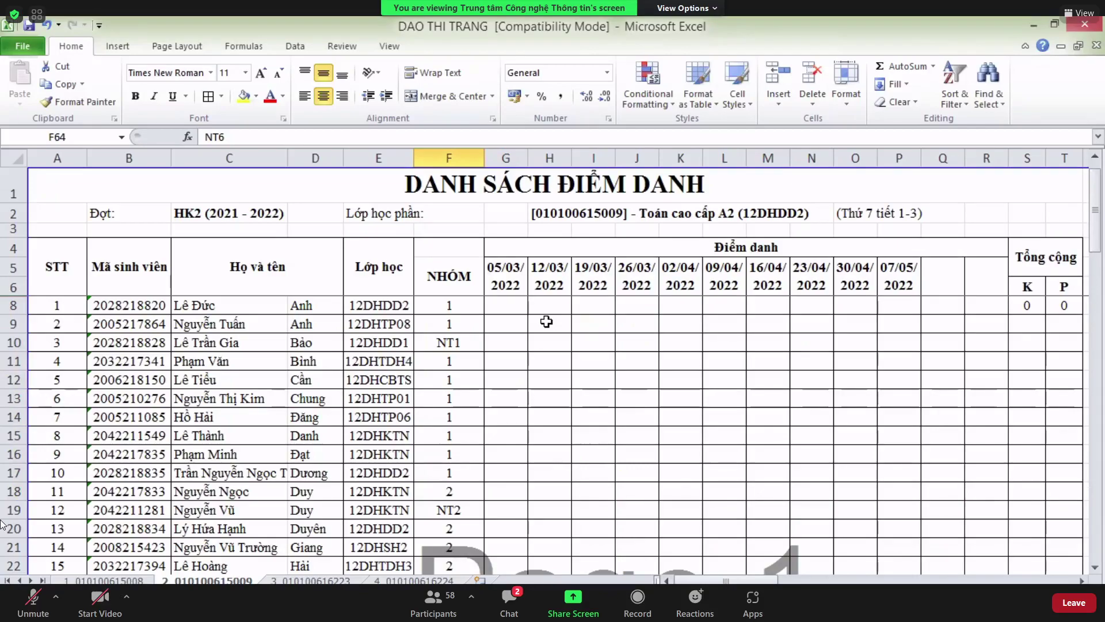
pyautogui.doubleClick(583, 225)
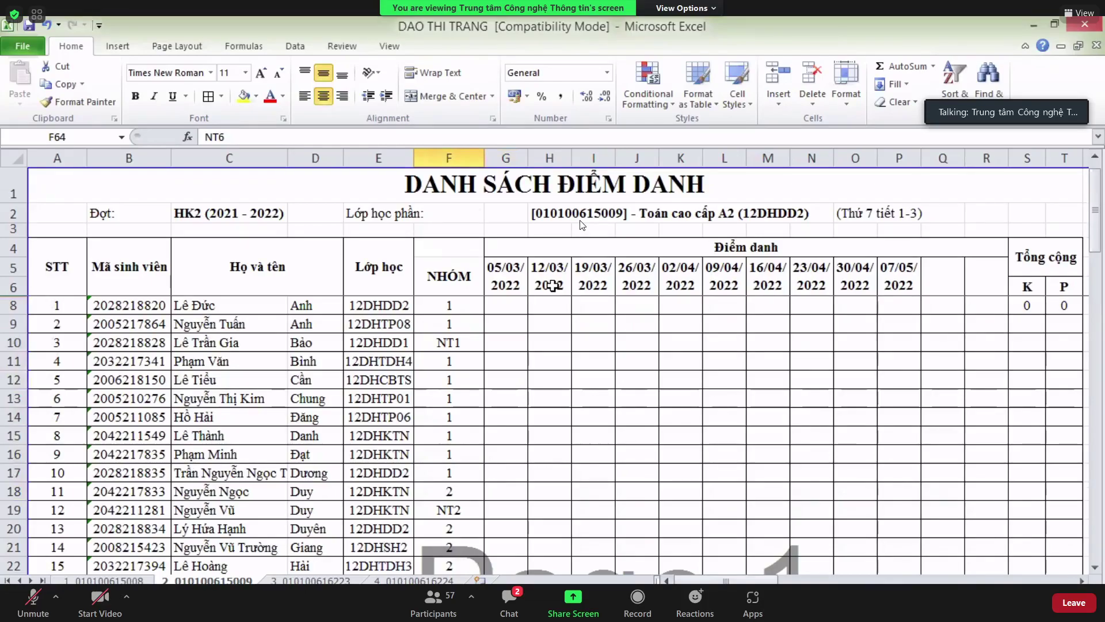
# - Enter the sample attendance marks x1, x2, p and k for students 1 to 4 in the 05/03/2022 cells G8 to G11
pyautogui.click(498, 312)
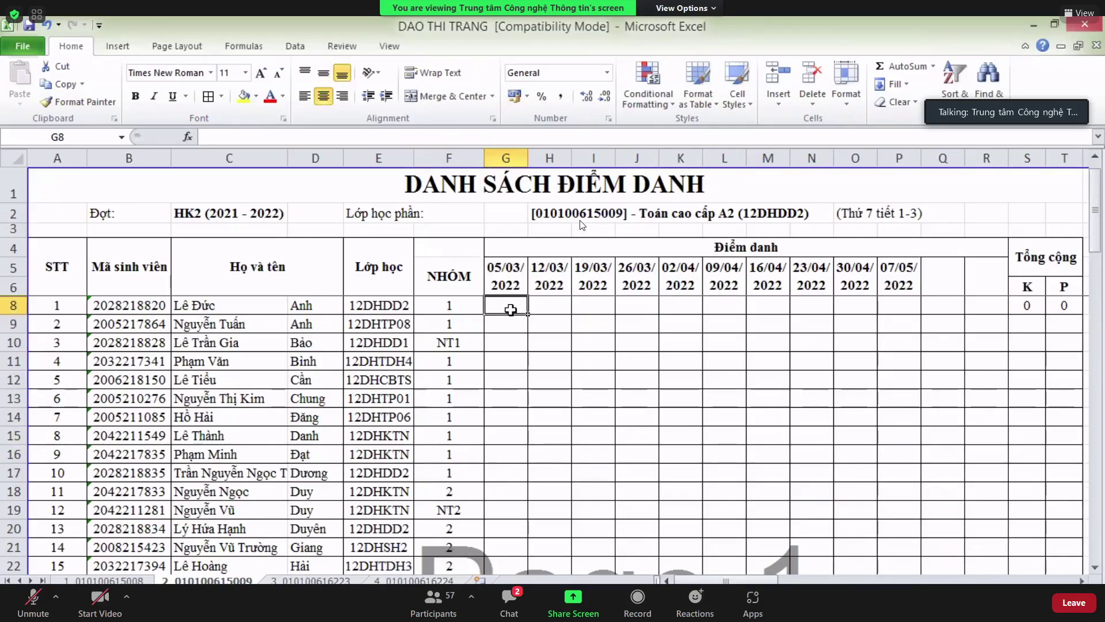
pyautogui.write('x')
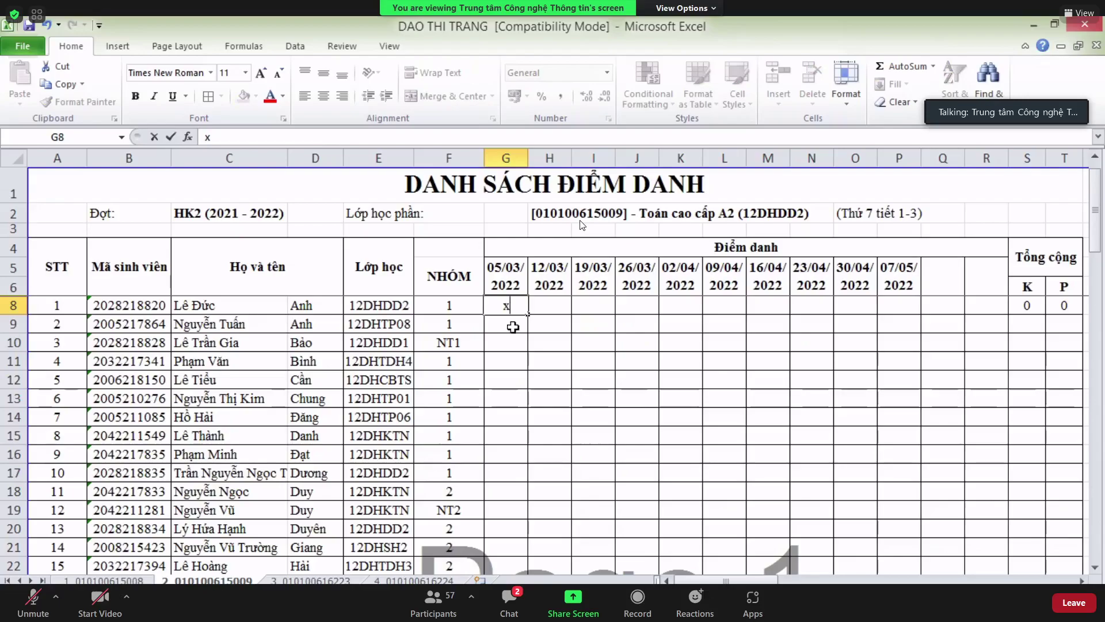
pyautogui.write('1')
pyautogui.click(513, 329)
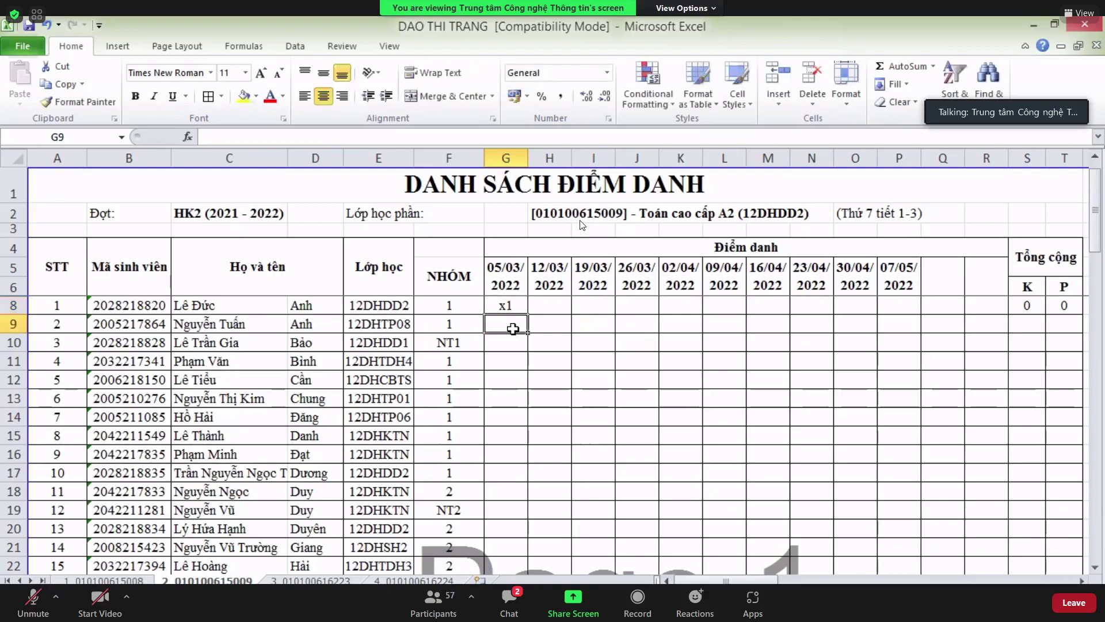
pyautogui.write('x2')
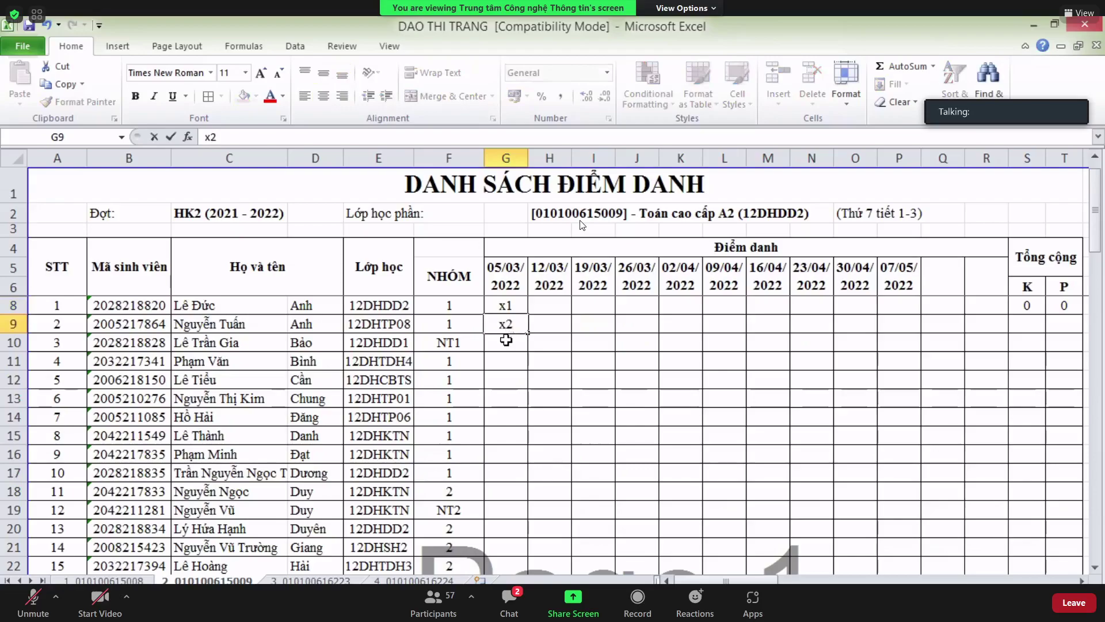
pyautogui.click(506, 340)
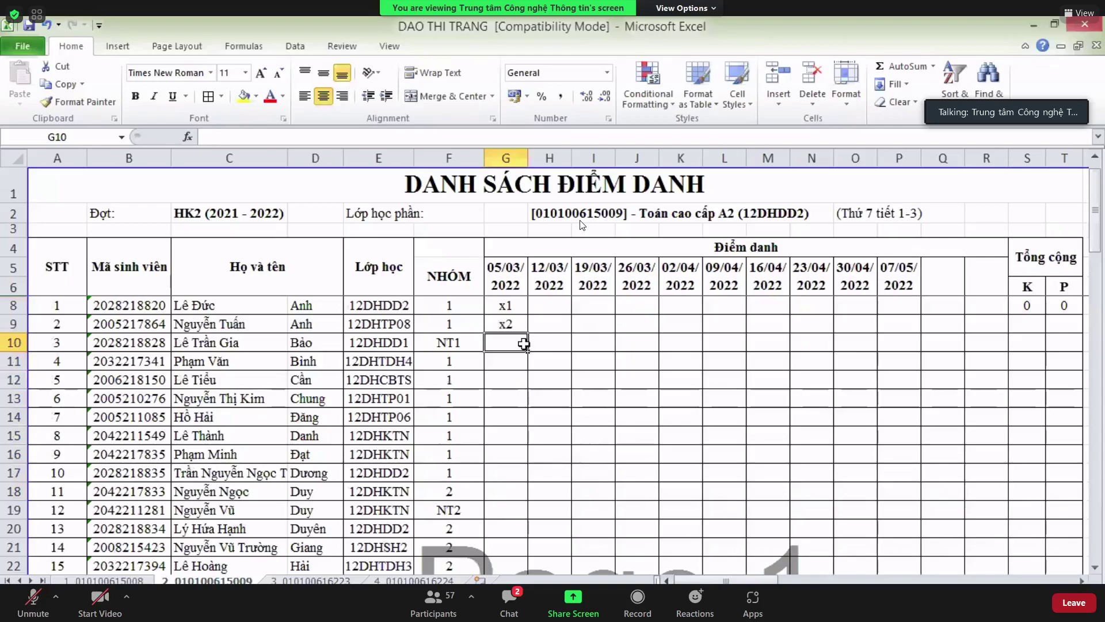
pyautogui.write('p')
pyautogui.click(506, 365)
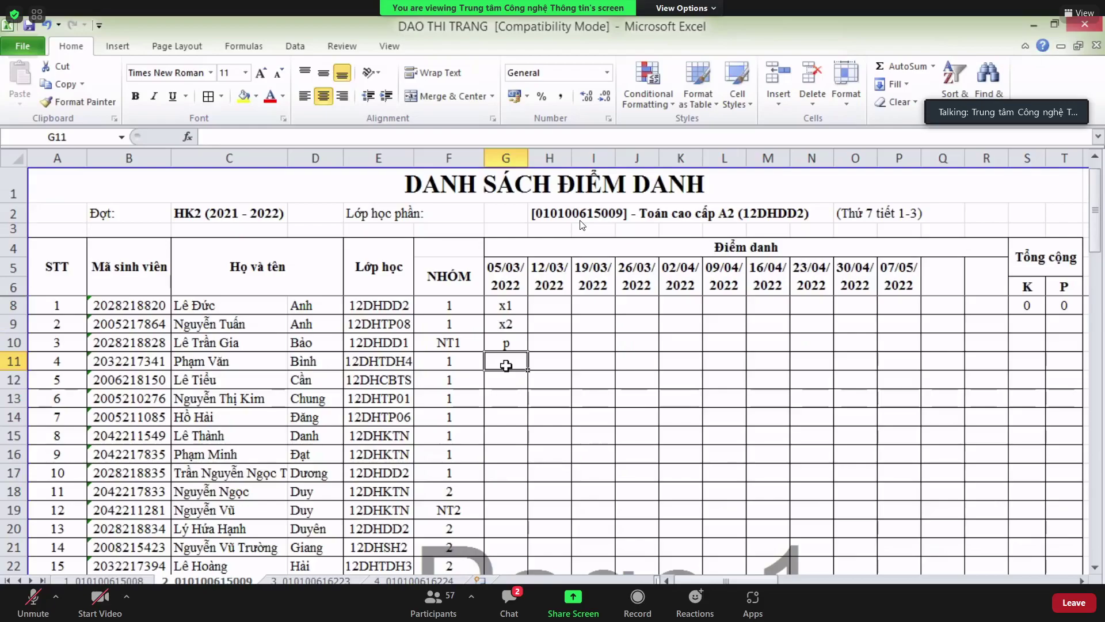
pyautogui.doubleClick(506, 365)
pyautogui.write('k')
pyautogui.click(532, 393)
pyautogui.click(504, 364)
# - Clear the sample attendance marks from cells G8 to G11
pyautogui.moveTo(509, 305); pyautogui.dragTo(513, 361)
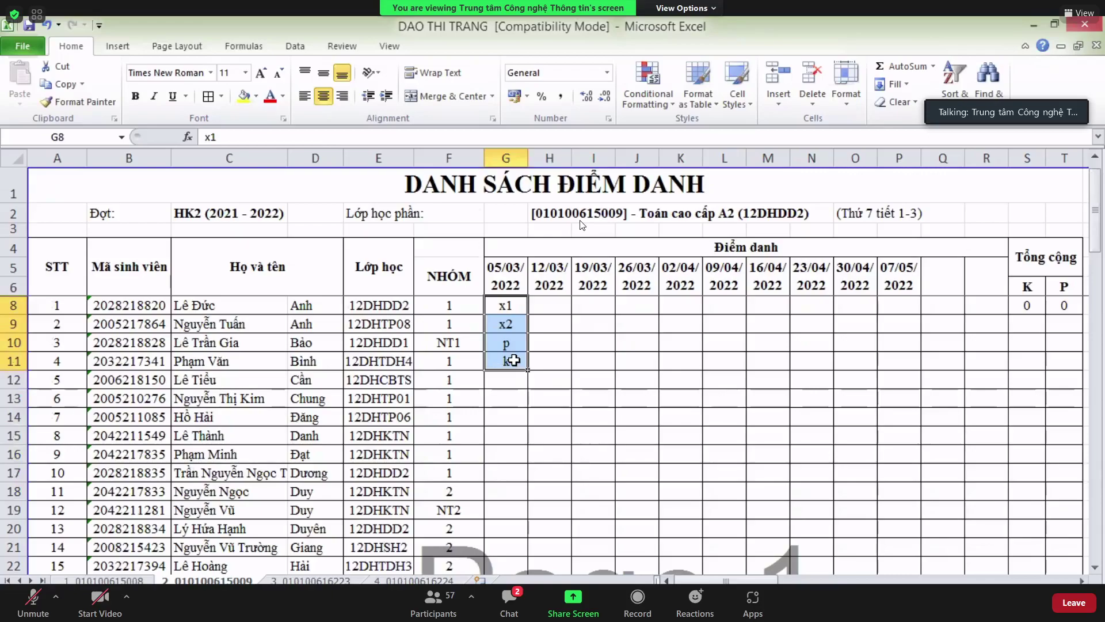
pyautogui.press('Delete')
pyautogui.click(548, 362)
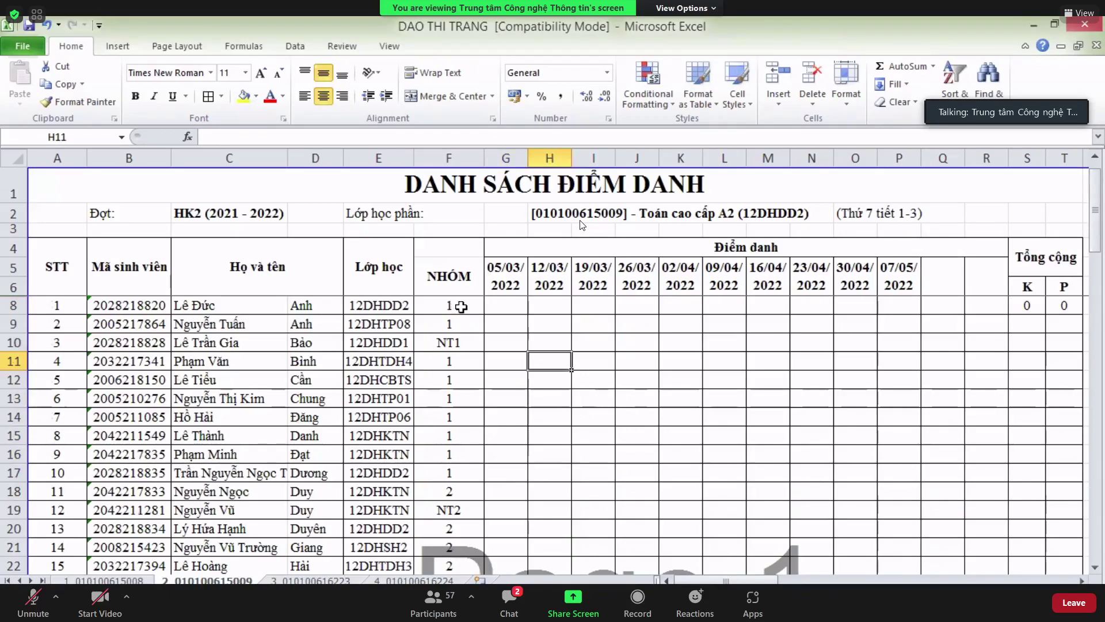
# - Review the group 1 entries in the NHÓM column, cells F8 to F17, and where group 2 starts
pyautogui.click(461, 306)
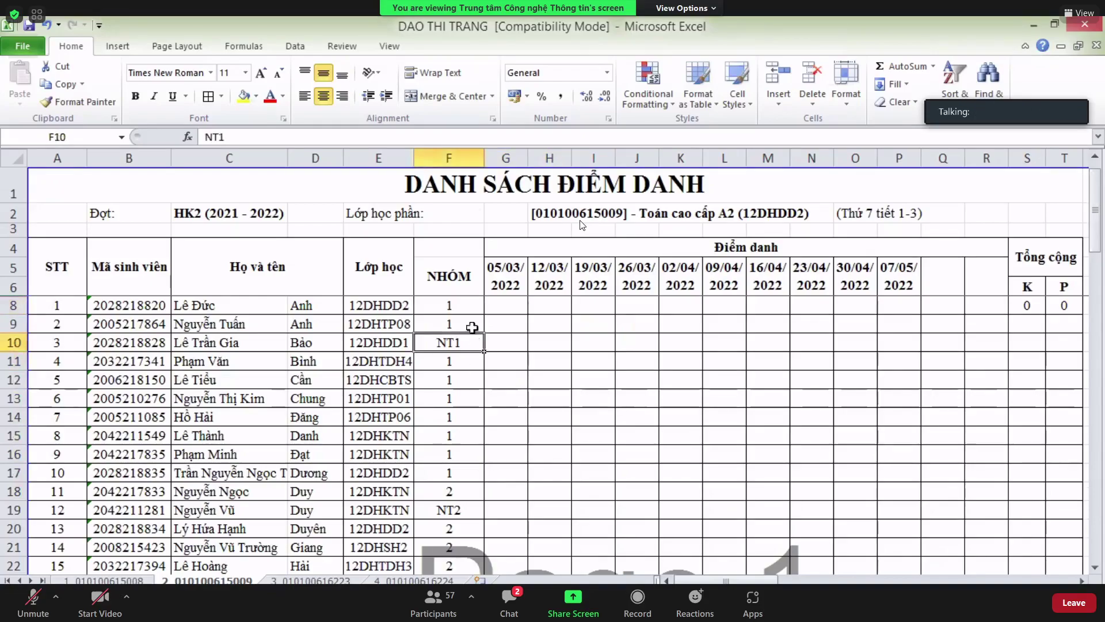
pyautogui.moveTo(473, 303); pyautogui.dragTo(470, 471)
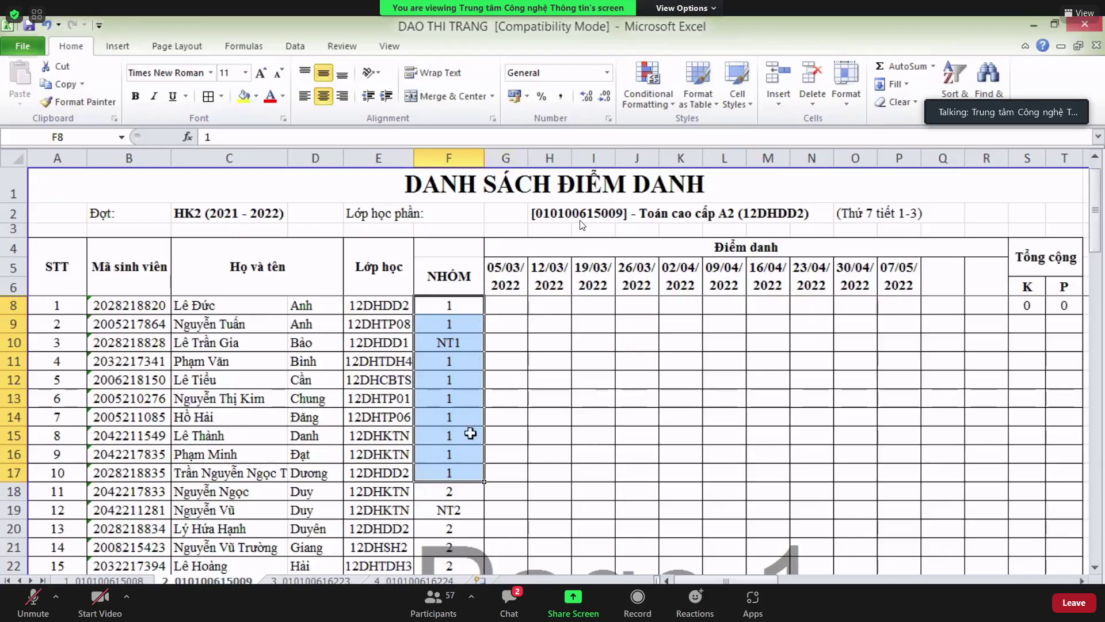
pyautogui.click(473, 487)
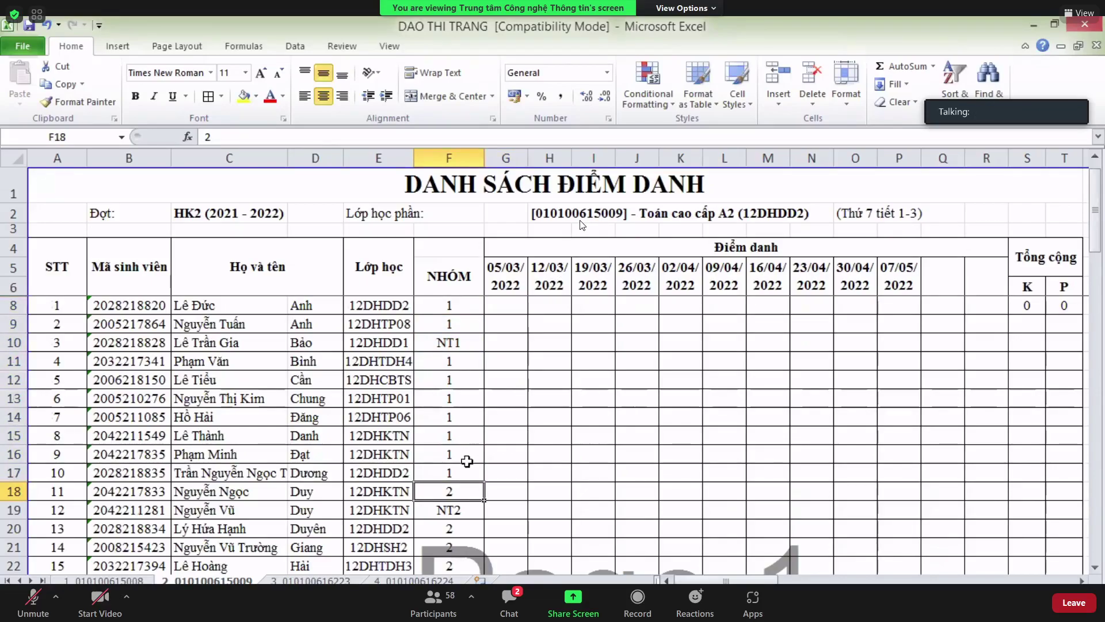
pyautogui.click(510, 304)
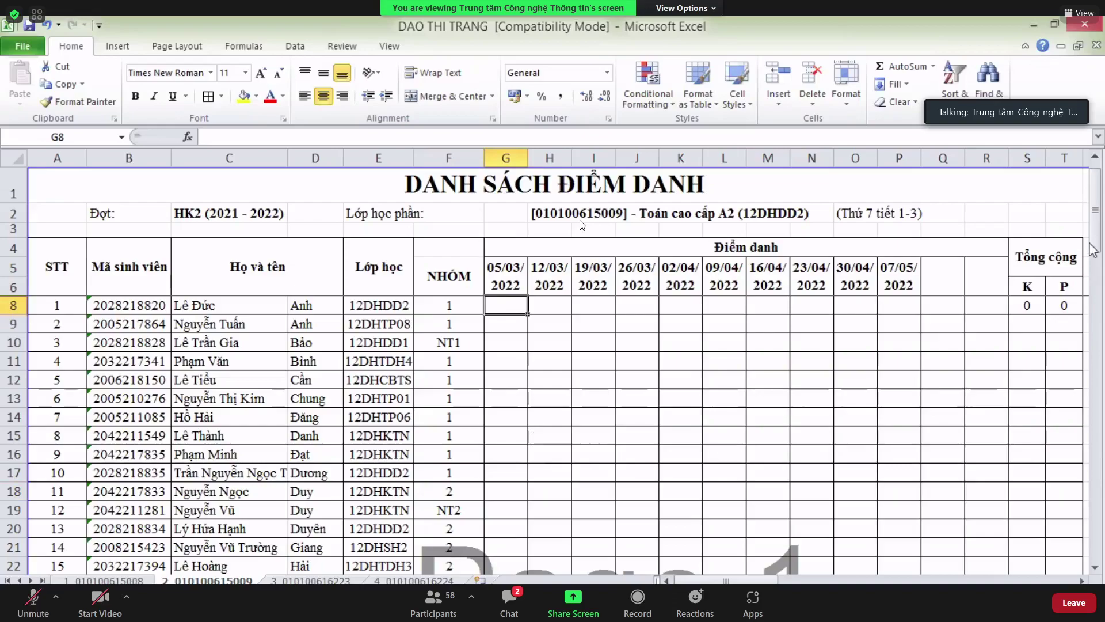
pyautogui.moveTo(1097, 242); pyautogui.dragTo(844, 246)
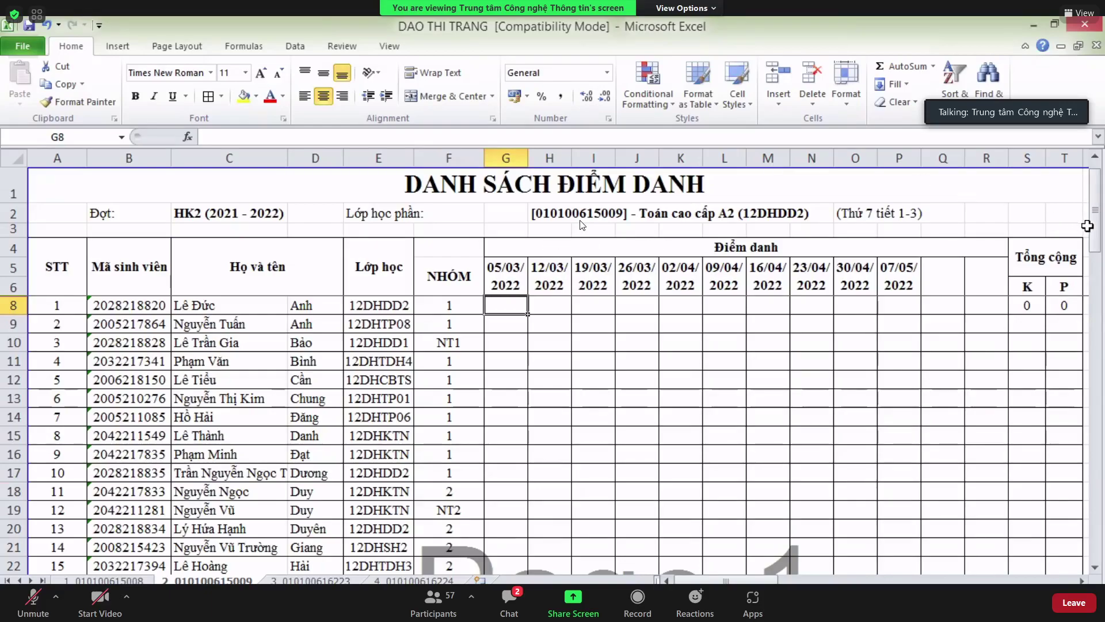
pyautogui.moveTo(1096, 230)
pyautogui.mouseDown()
pyautogui.moveTo(1101, 260)
pyautogui.moveTo(1100, 196)
pyautogui.moveTo(1103, 426)
pyautogui.moveTo(1100, 226)
pyautogui.mouseUp()
pyautogui.moveTo(446, 303); pyautogui.dragTo(459, 471)
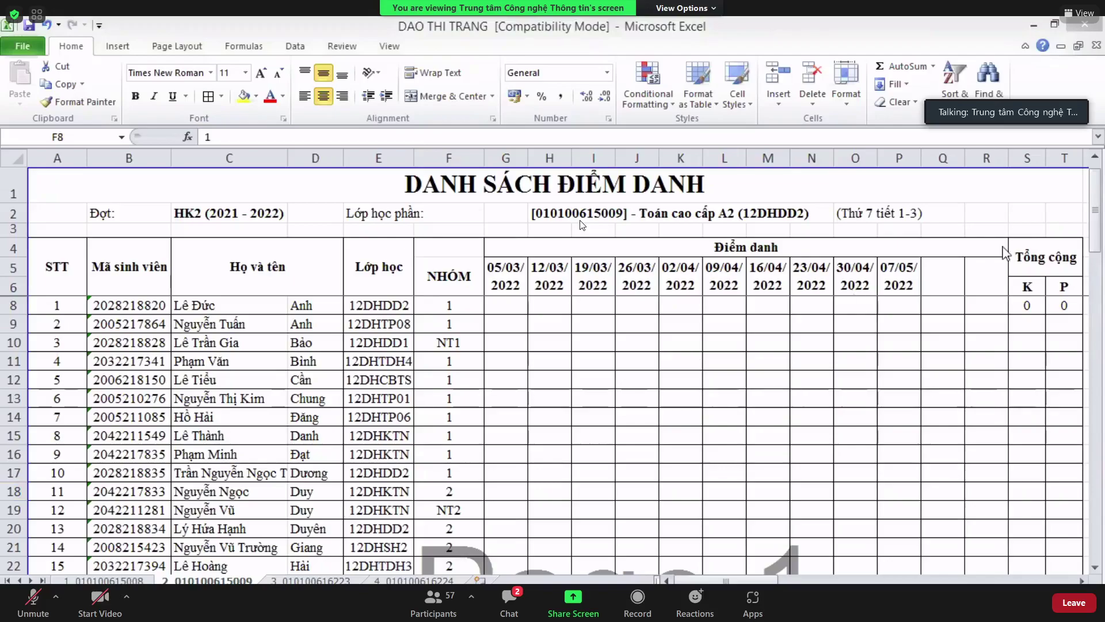
pyautogui.click(1100, 306)
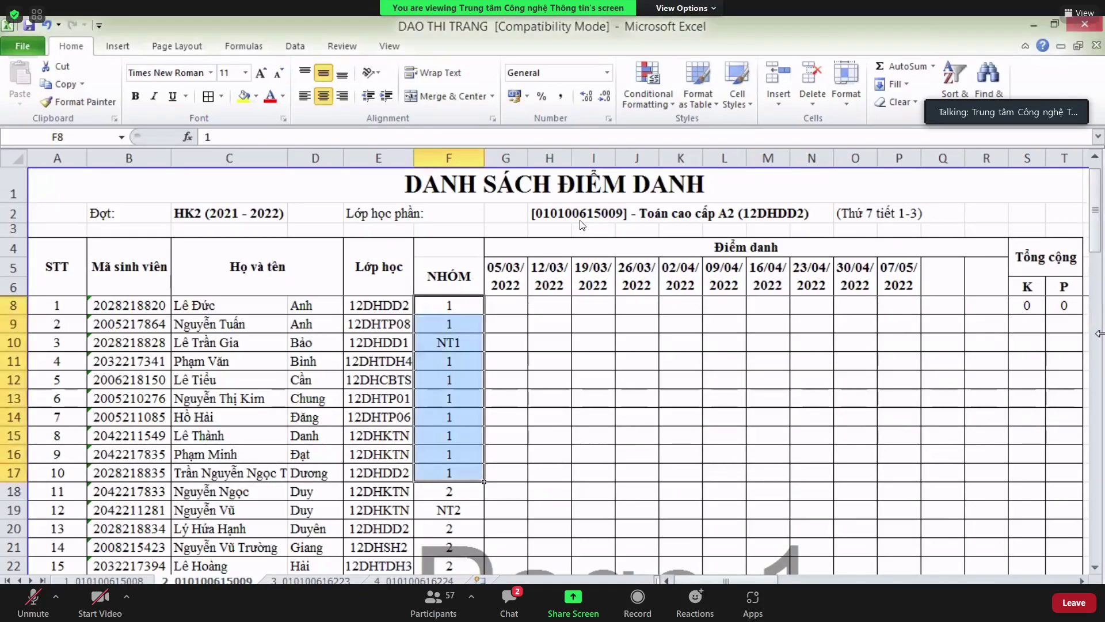
pyautogui.moveTo(1100, 242); pyautogui.dragTo(1103, 209)
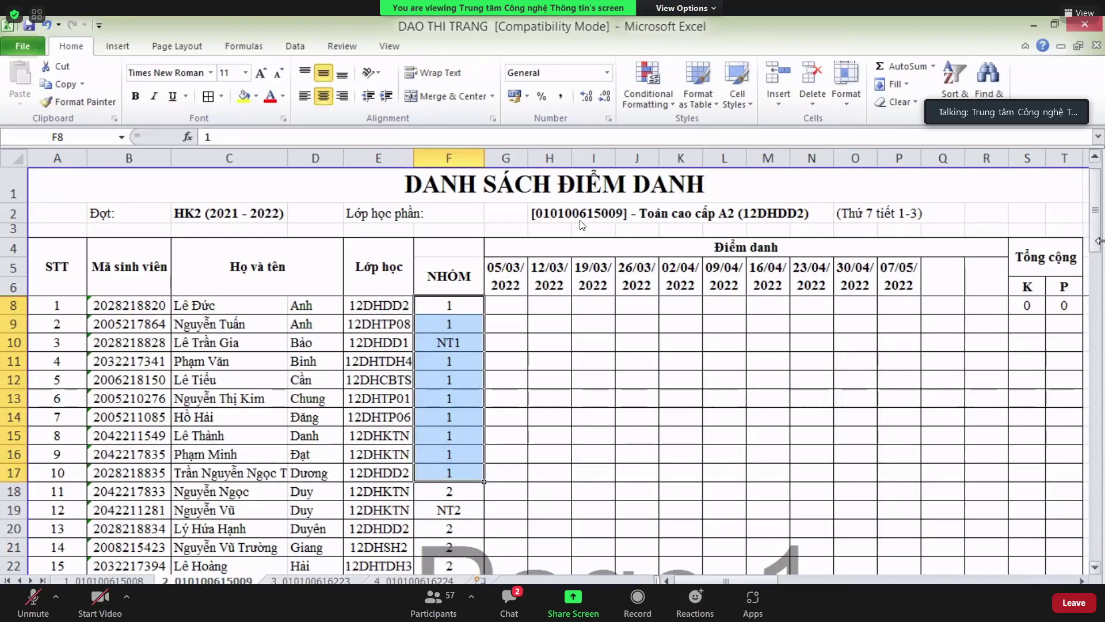
pyautogui.moveTo(1101, 245); pyautogui.dragTo(1102, 219)
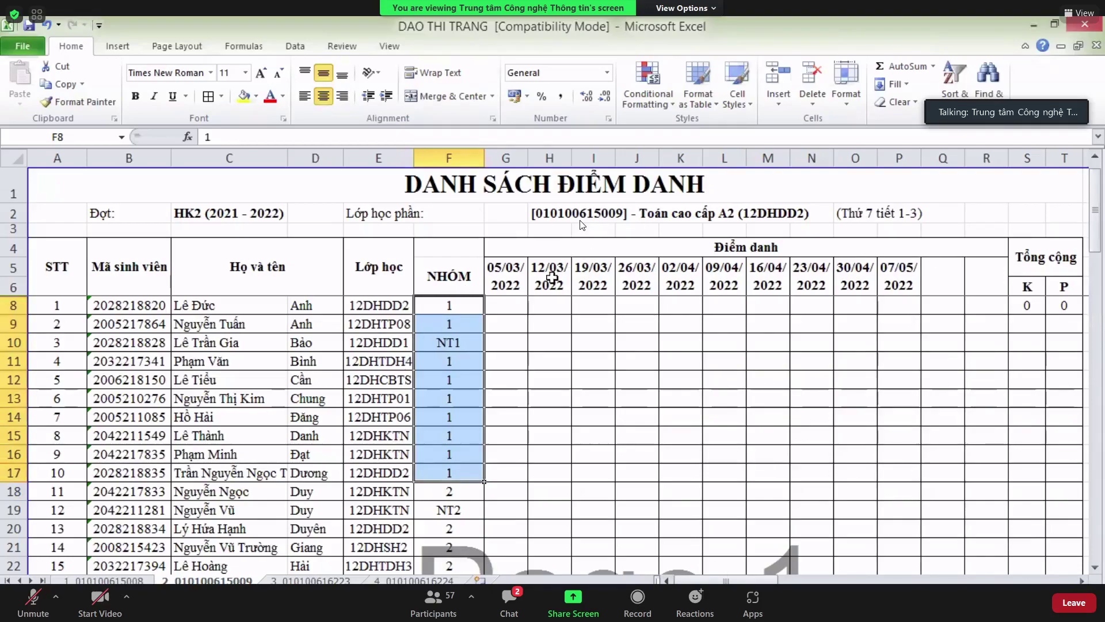
# - Enter the column header SỐ LẦN LÀM BÀI TẬP CHƯƠNG in the empty header cell Q5 after 07/05/2022
pyautogui.click(956, 269)
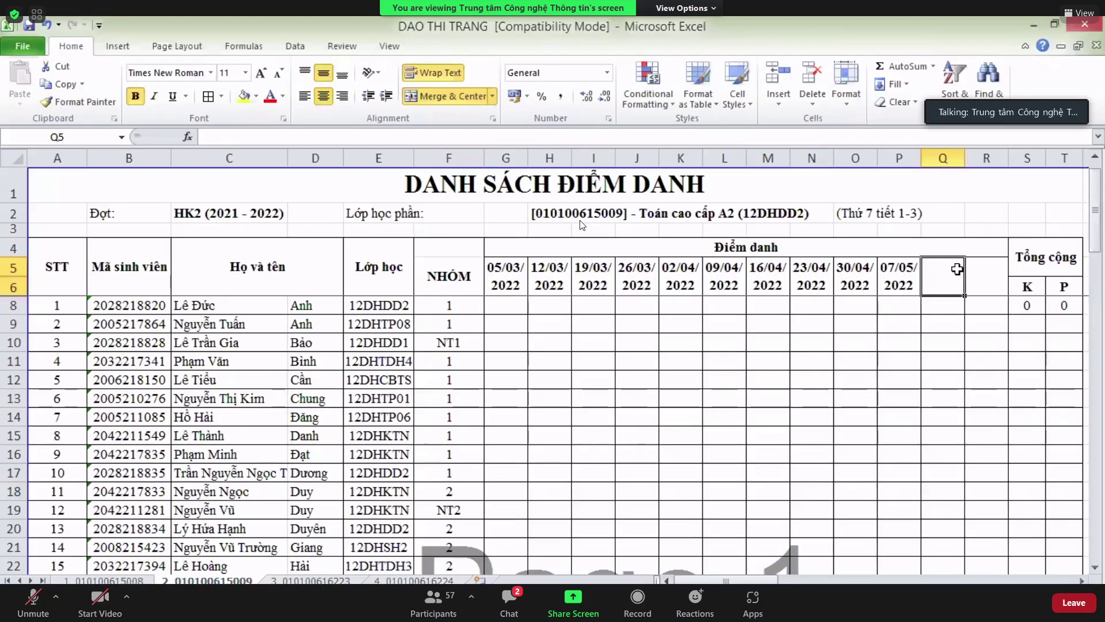
pyautogui.write('SO')
pyautogui.write(' LẦN LA')
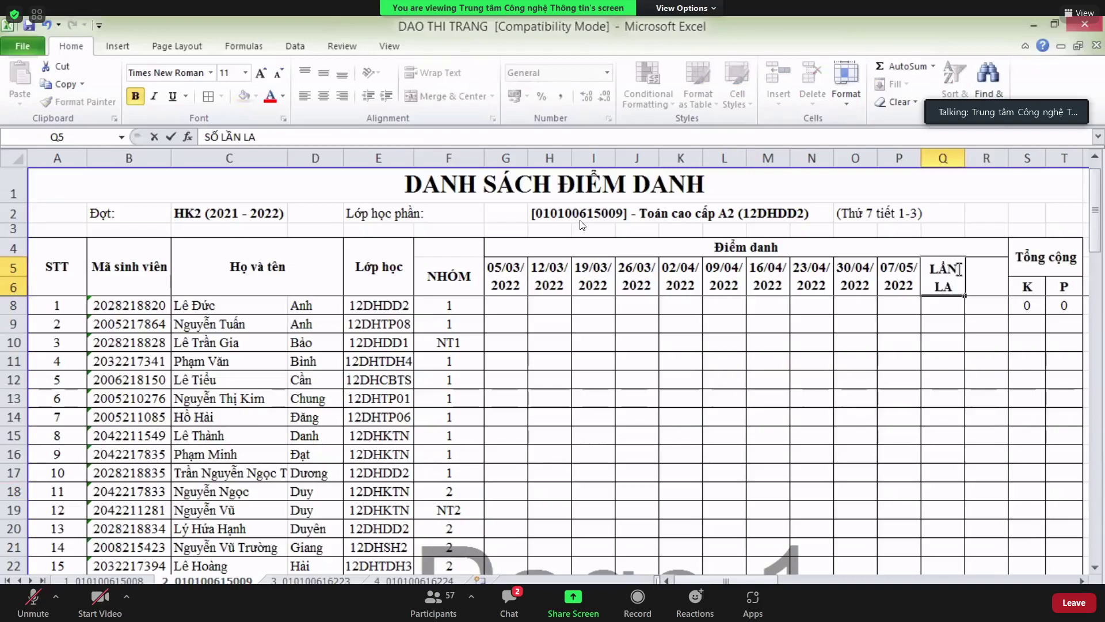
pyautogui.write('FM BAIF')
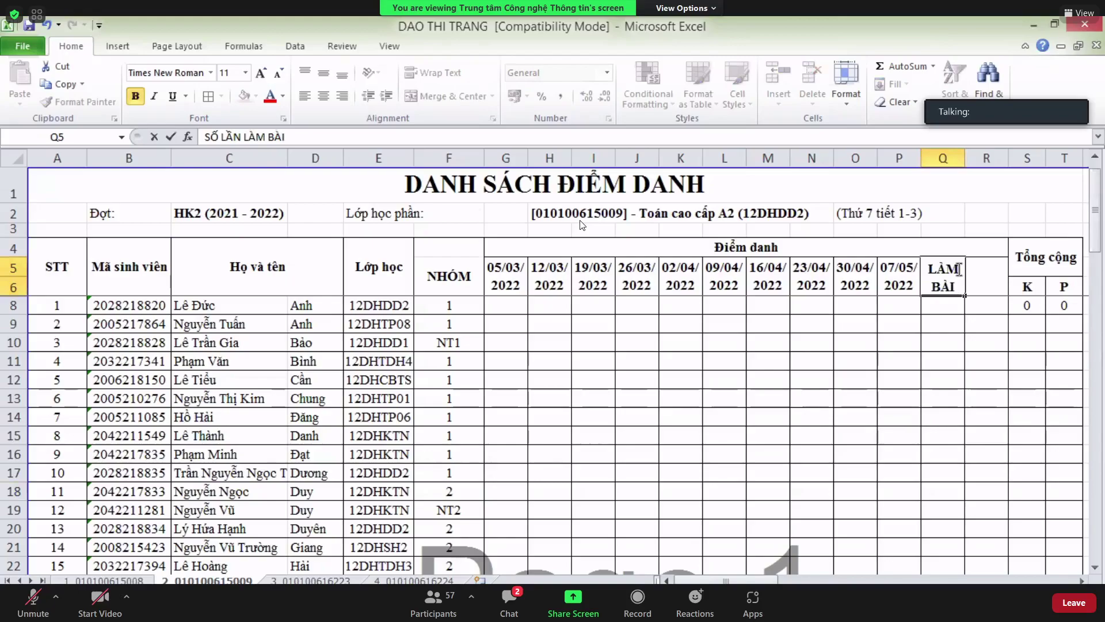
pyautogui.write(' TAAJP CHUWOWNG')
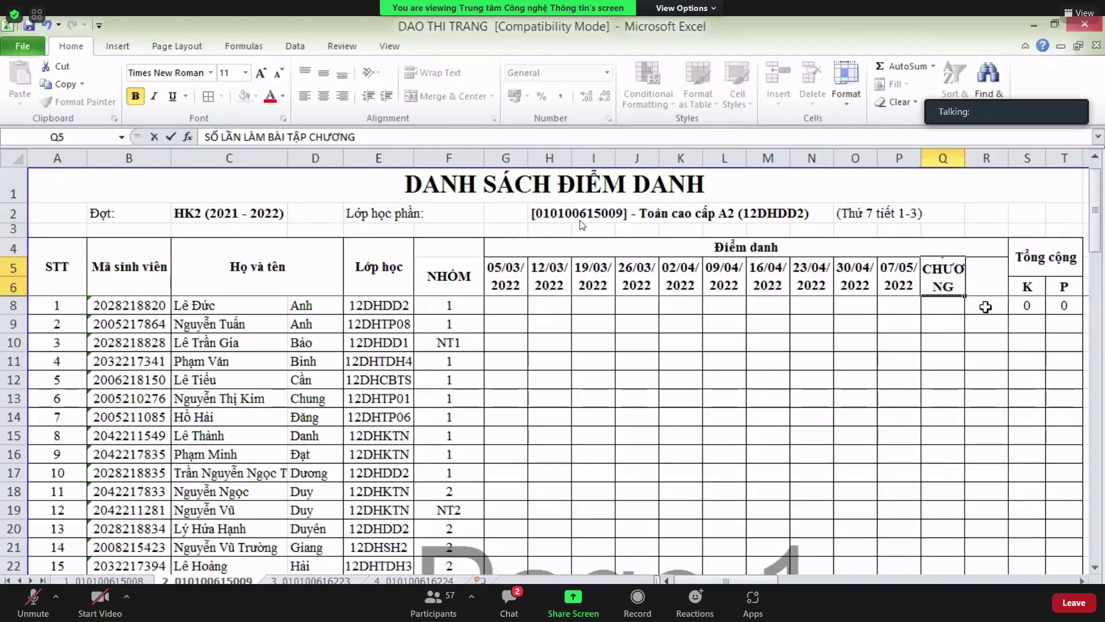
# - Enter 2 for student 1 in cell Q8 under the new exercise-count header
pyautogui.click(924, 301)
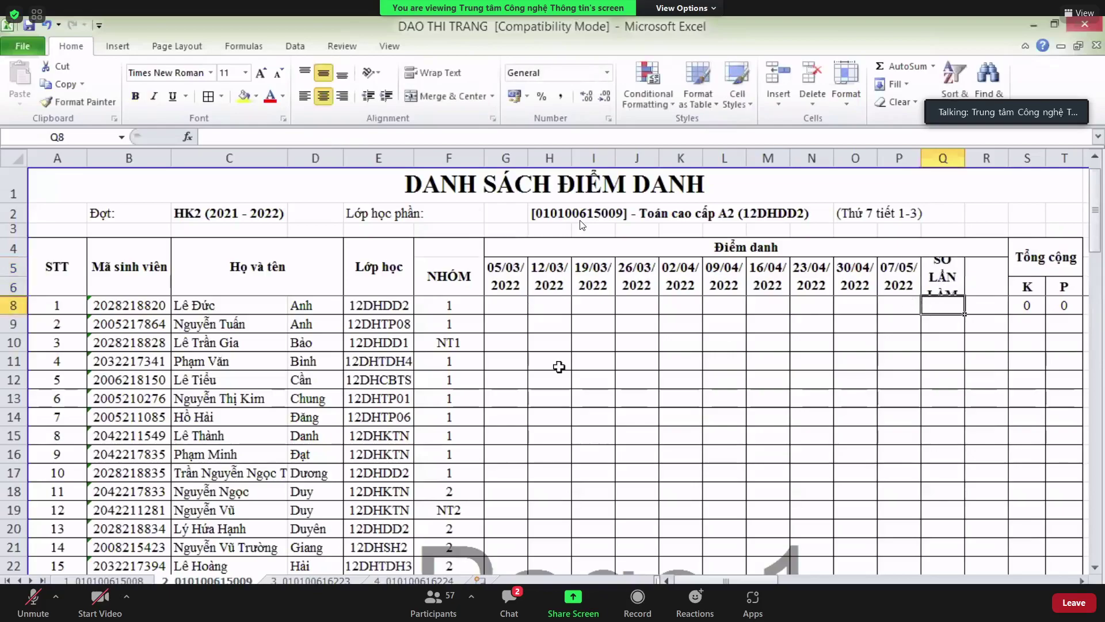
pyautogui.write('2')
pyautogui.click(946, 318)
pyautogui.click(945, 309)
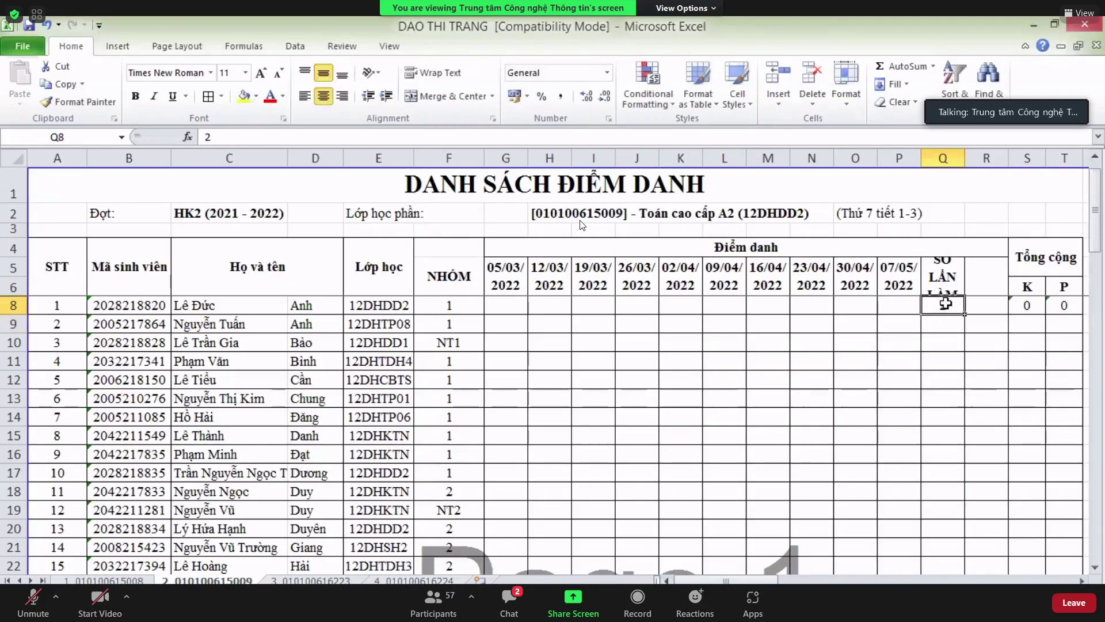
# - Clear the exercise-count entry for student 1 in cell Q8
pyautogui.write('4')
pyautogui.press('BackSpace')
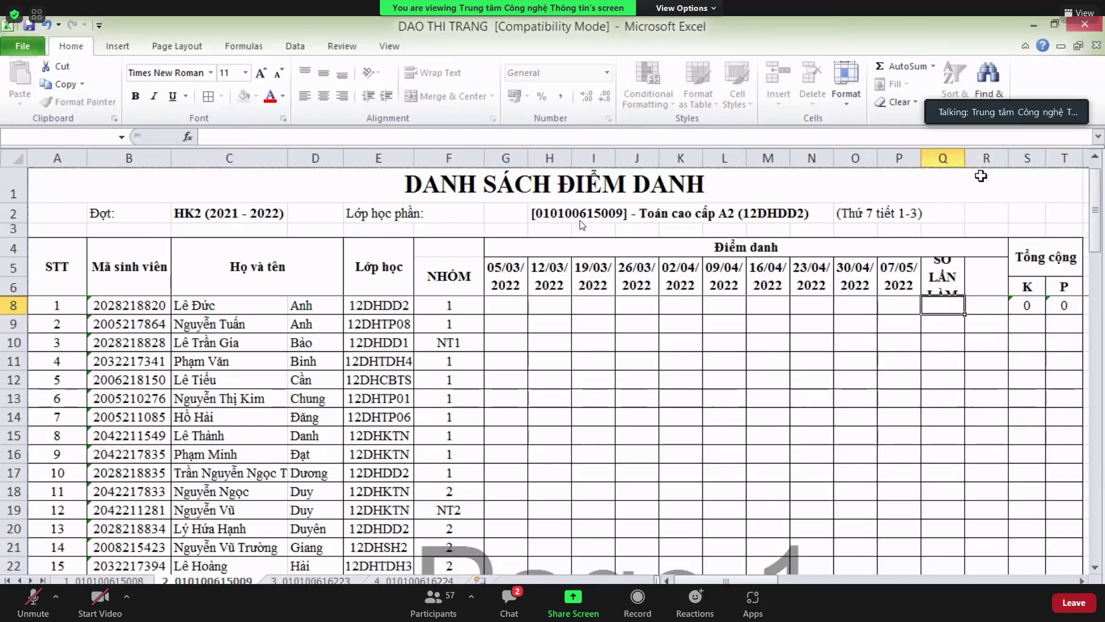
pyautogui.press('Escape')
# - Widen column Q and increase the height of row 6 so the SỐ LẦN LÀM BÀI TẬP CHƯƠNG header fits in full
pyautogui.moveTo(967, 160); pyautogui.dragTo(1004, 166)
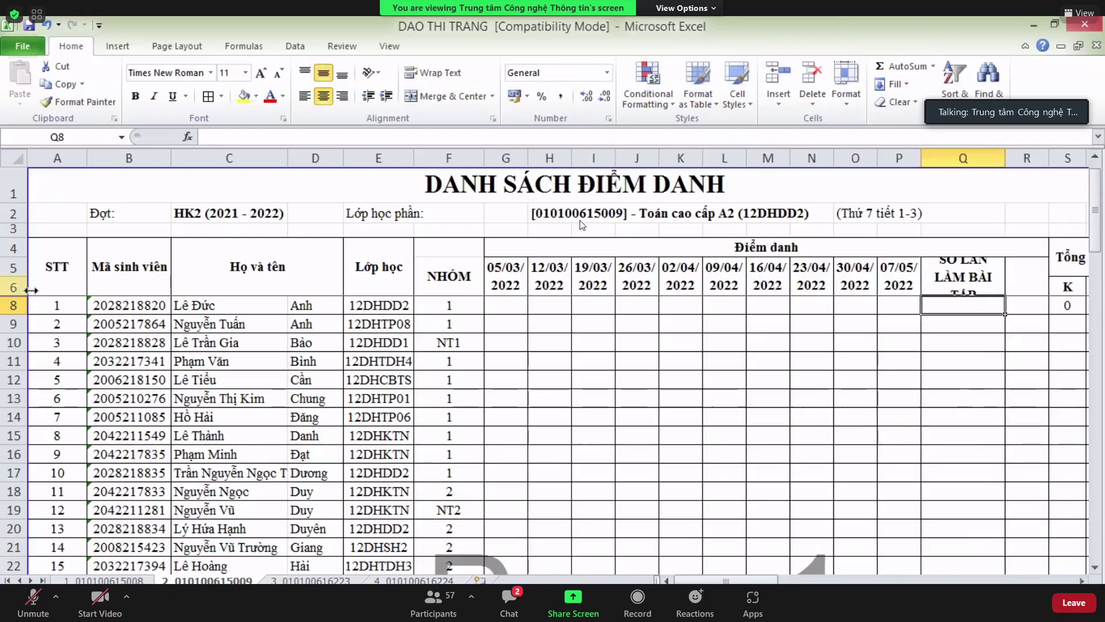
pyautogui.moveTo(23, 293); pyautogui.dragTo(25, 326)
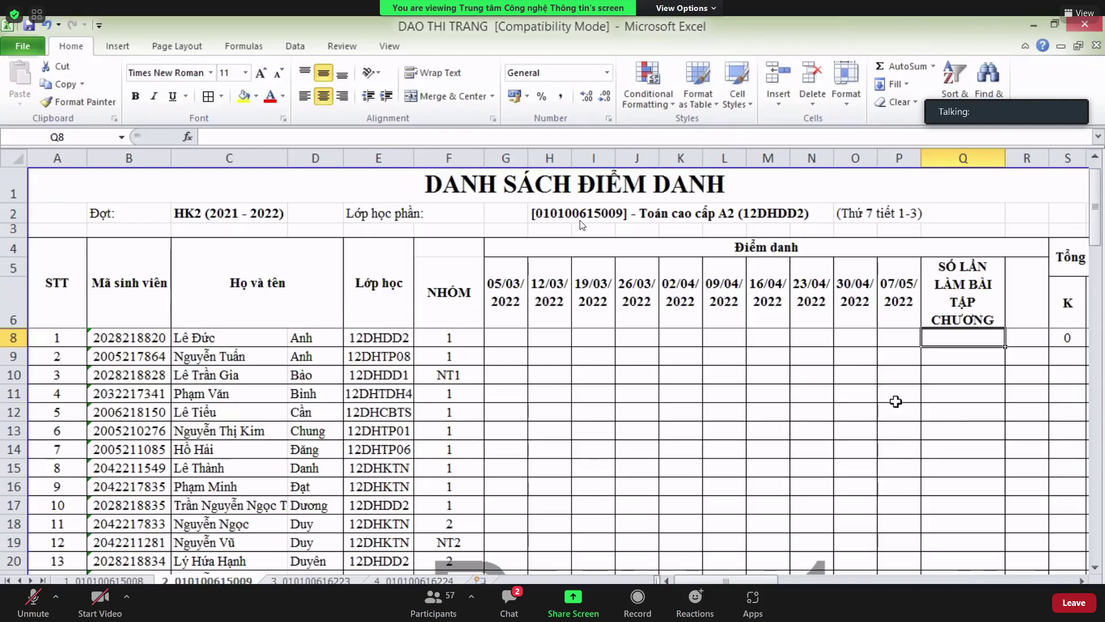
pyautogui.click(966, 371)
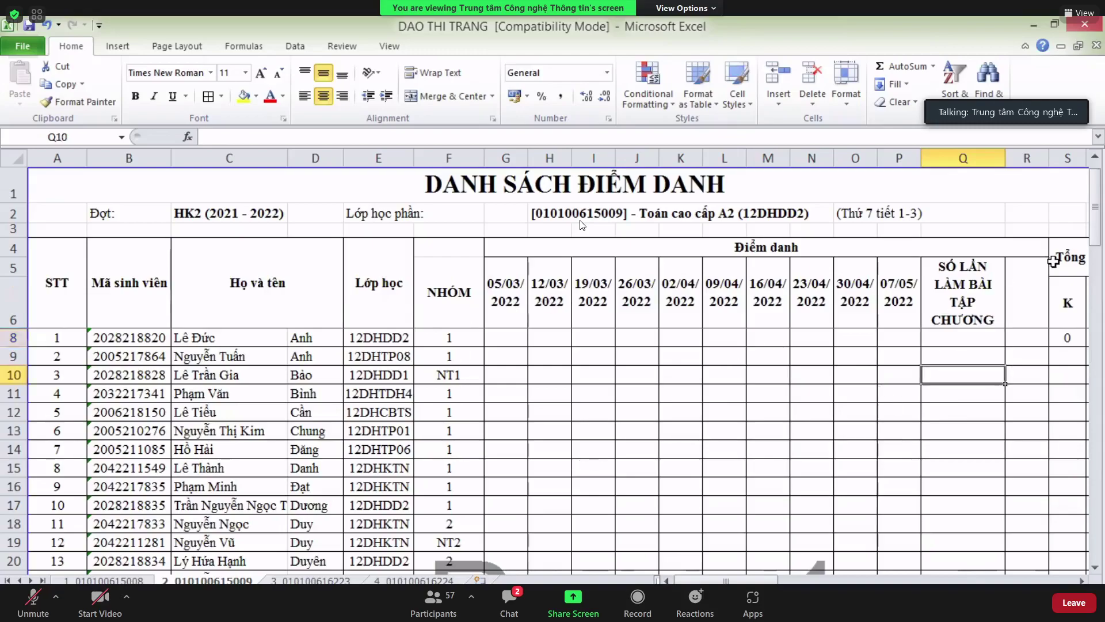
pyautogui.click(1032, 281)
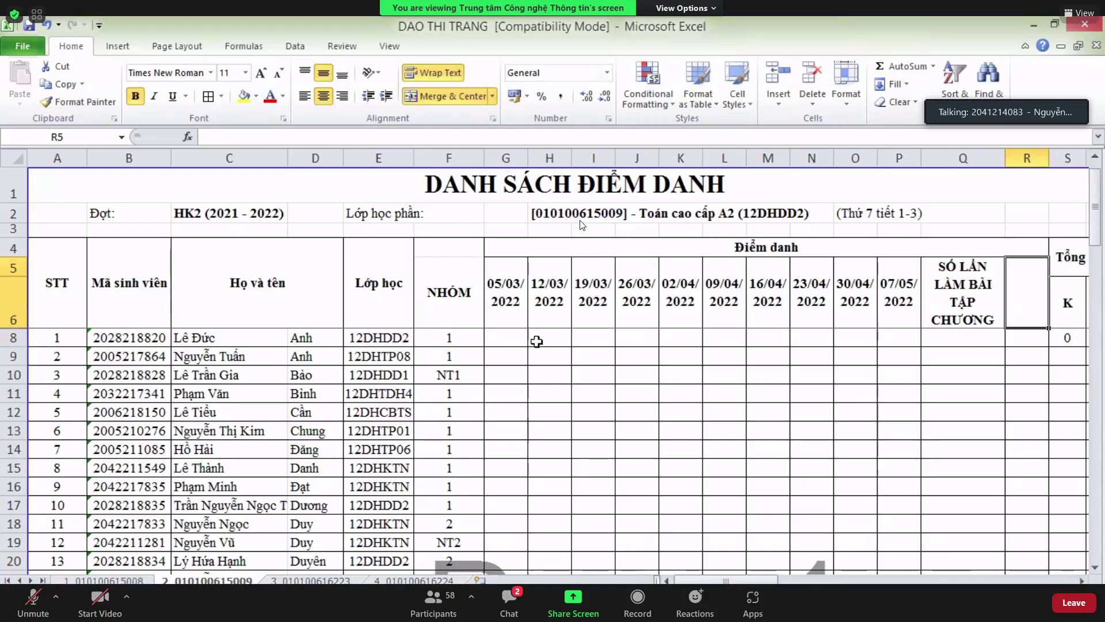
# - Enter sample attendance marks under 05/03/2022: X in G8, K in G9 and X in G10
pyautogui.click(504, 339)
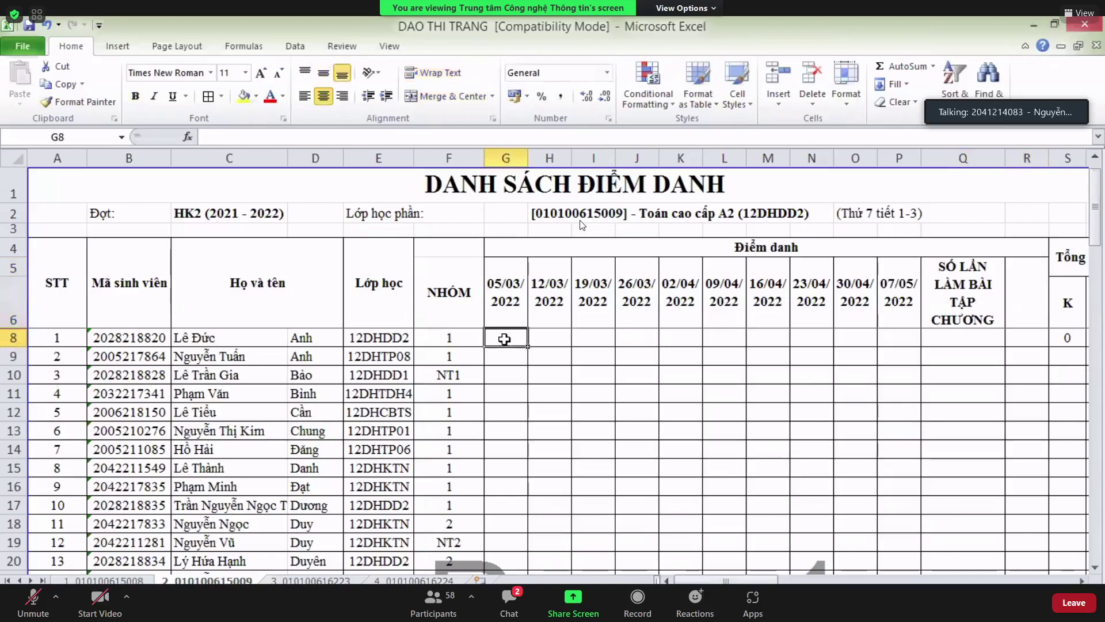
pyautogui.write('X')
pyautogui.click(506, 358)
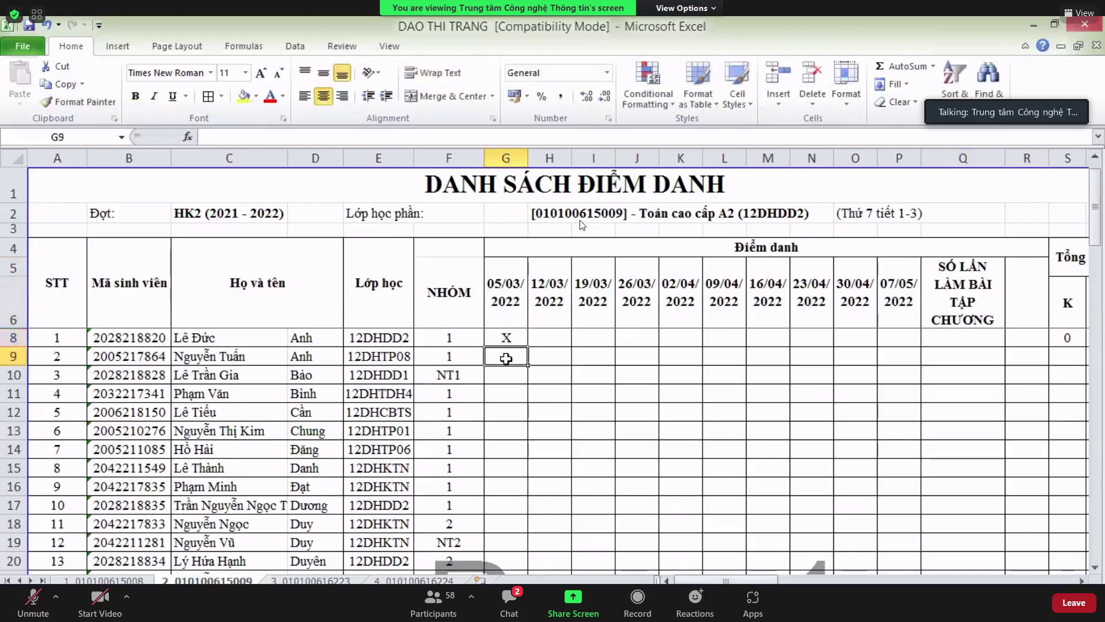
pyautogui.doubleClick(506, 359)
pyautogui.write('K')
pyautogui.hotkey('ctrl', 'Return')
pyautogui.click(508, 379)
pyautogui.doubleClick(510, 377)
pyautogui.write('X')
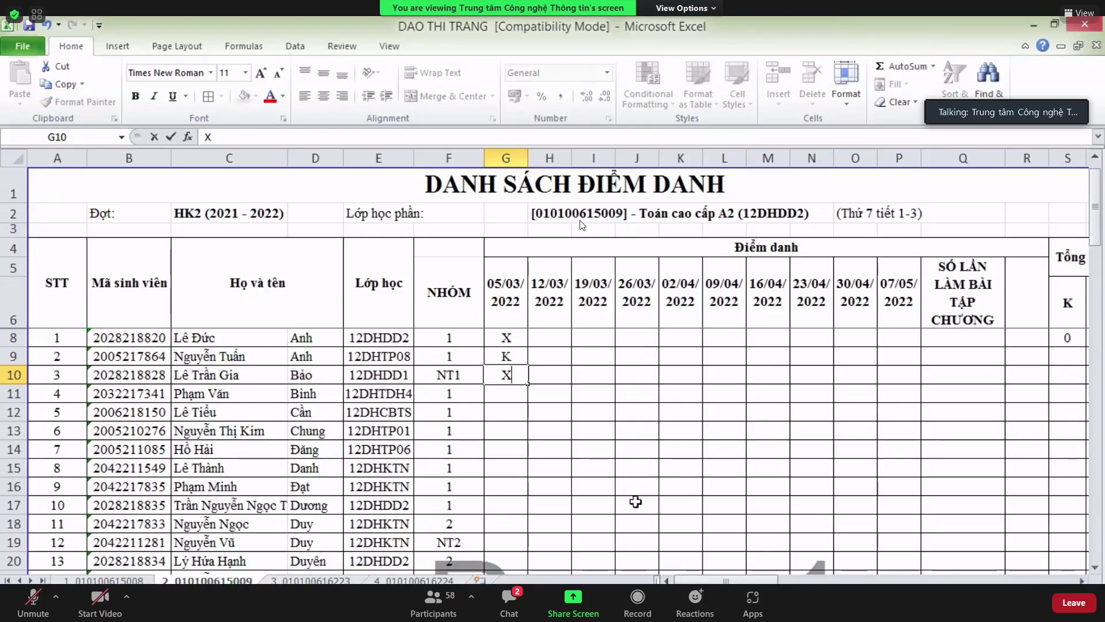
pyautogui.click(634, 523)
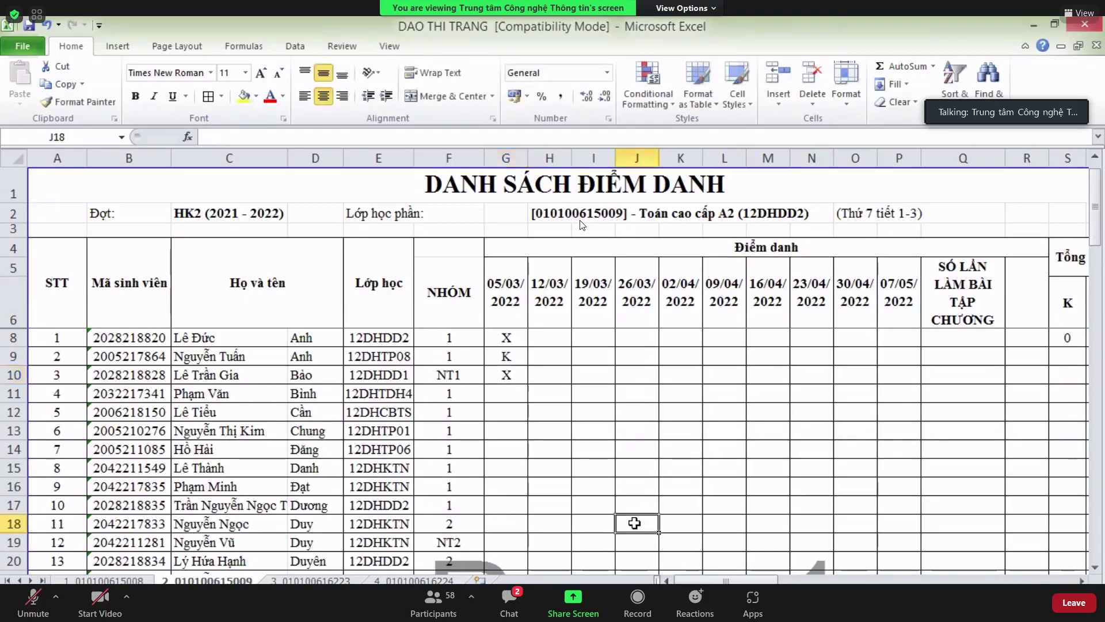
# - Clear the sample attendance marks from cells G8 to G10
pyautogui.moveTo(499, 337); pyautogui.dragTo(498, 370)
pyautogui.press('Delete')
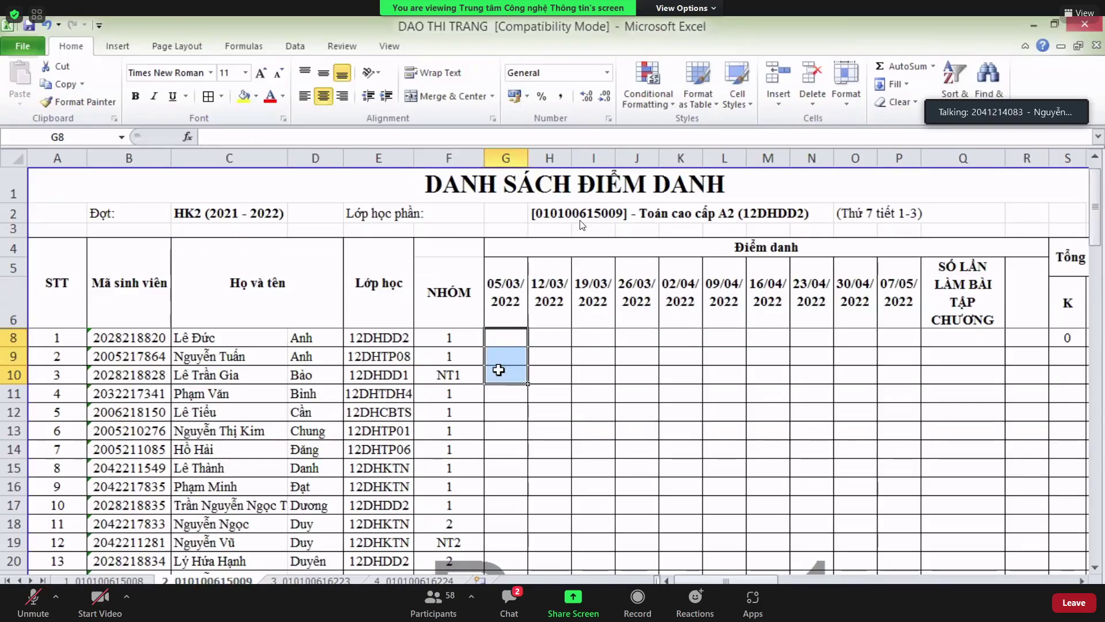
pyautogui.click(505, 337)
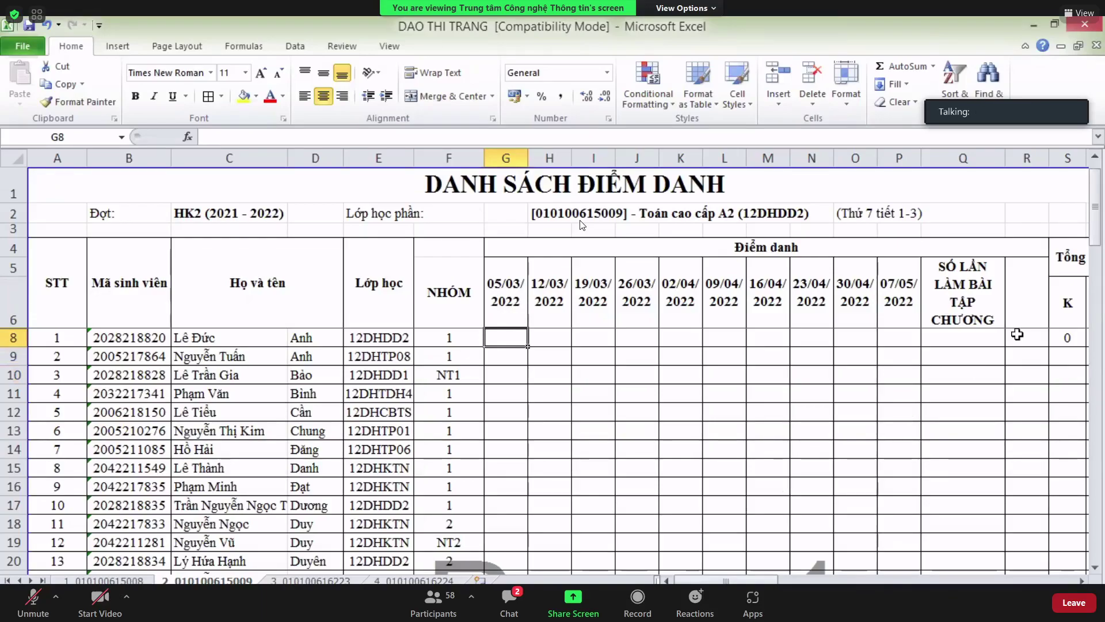
pyautogui.moveTo(1098, 186)
pyautogui.mouseDown()
pyautogui.moveTo(1101, 208)
pyautogui.moveTo(1100, 184)
pyautogui.mouseUp()
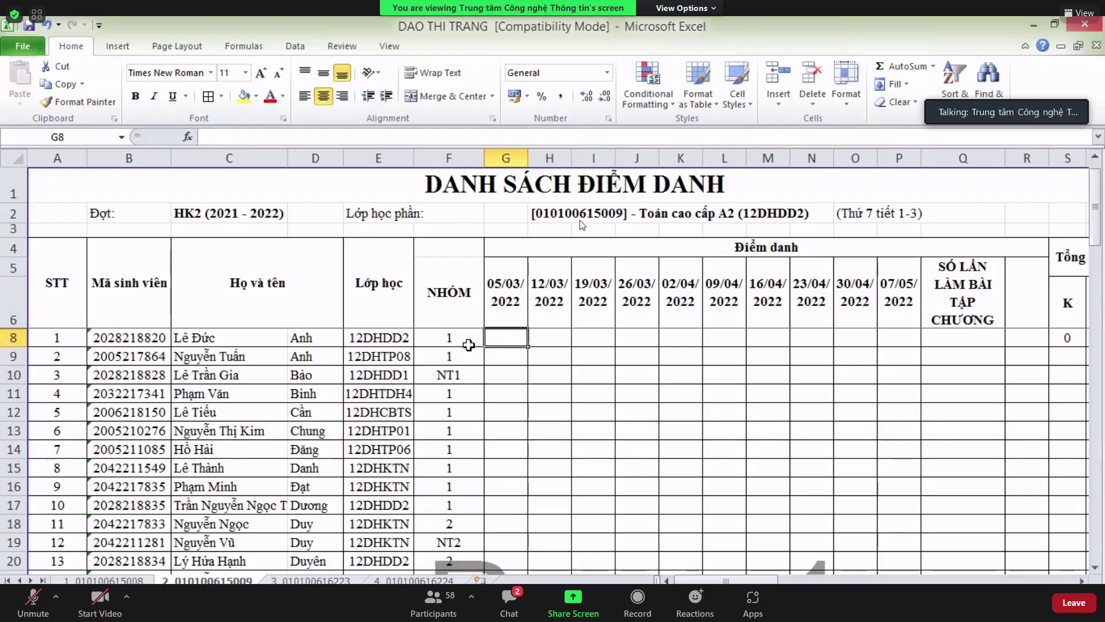
# - Move the group 1 leader mark in the NHÓM column by changing F10 to 1 and F11 to NT1
pyautogui.doubleClick(455, 375)
pyautogui.press('BackSpace')
pyautogui.press('BackSpace')
pyautogui.click(443, 394)
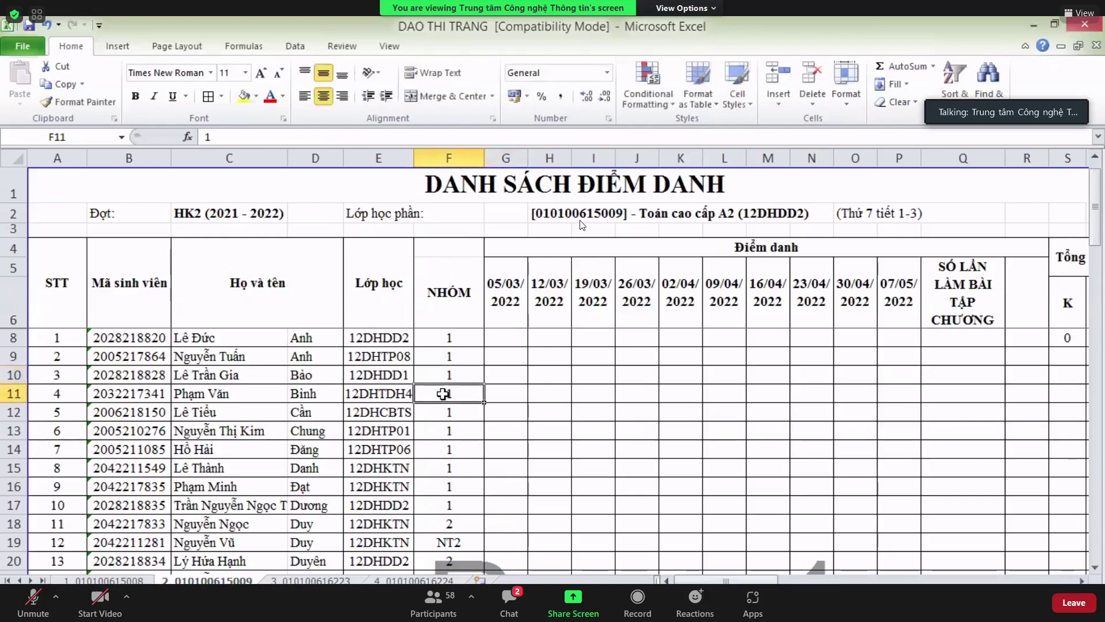
pyautogui.doubleClick(443, 394)
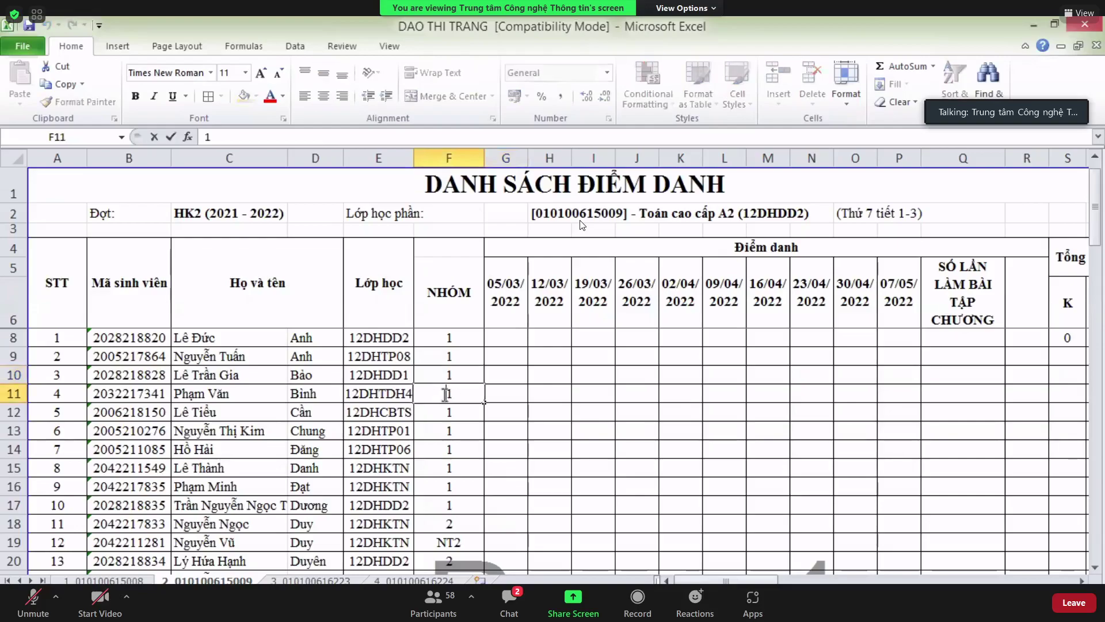
pyautogui.write('n')
pyautogui.press('BackSpace')
pyautogui.write('NT')
pyautogui.click(455, 413)
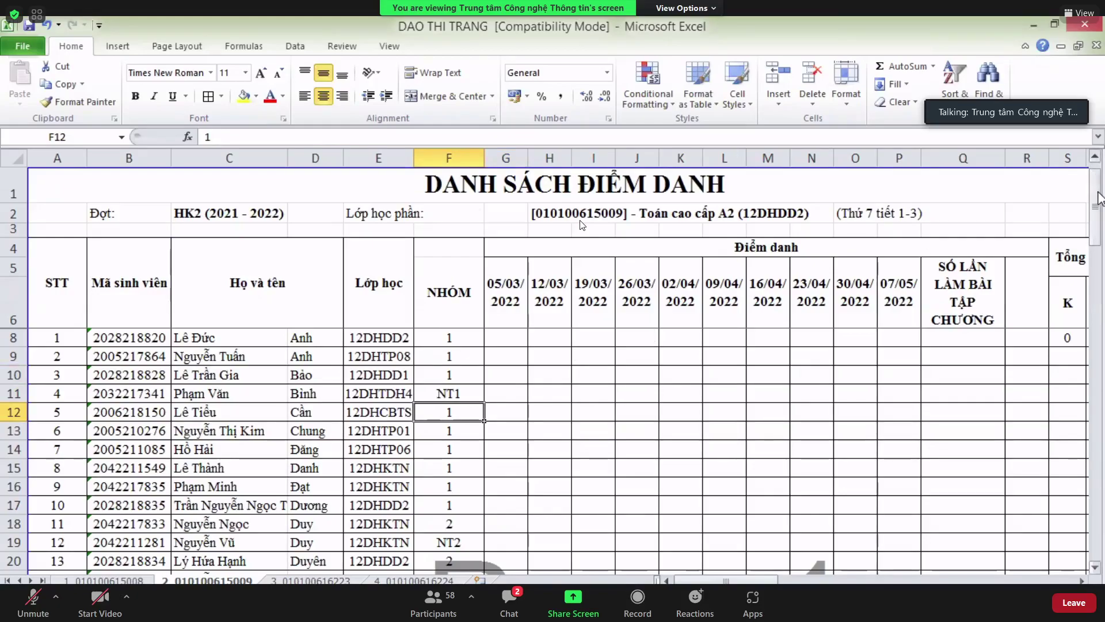
pyautogui.moveTo(1100, 197); pyautogui.dragTo(1062, 161)
pyautogui.moveTo(1100, 182); pyautogui.dragTo(1101, 180)
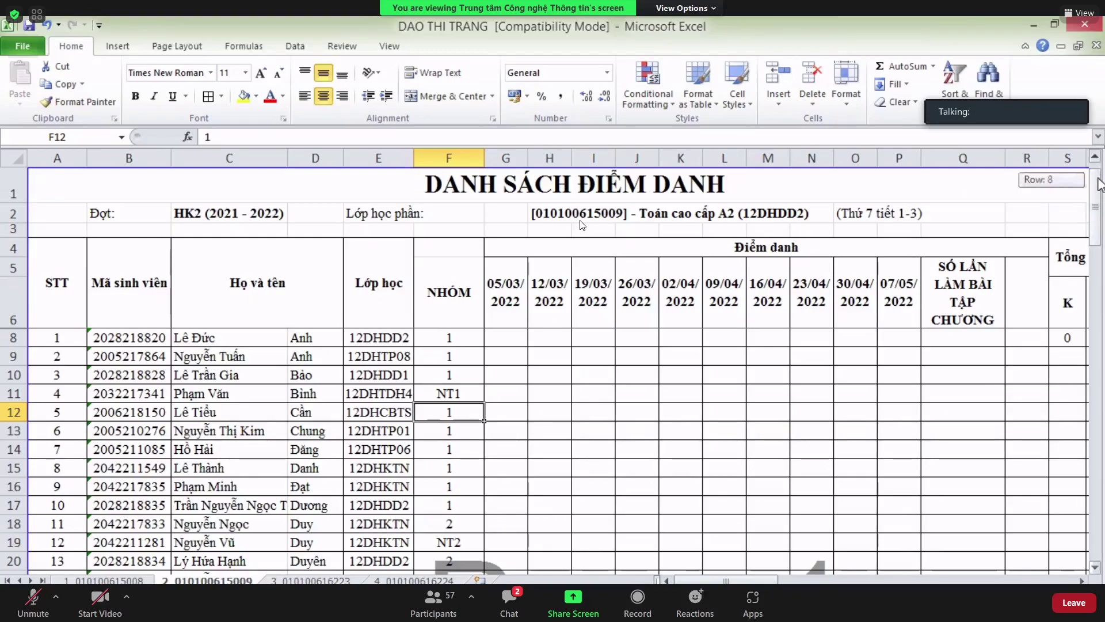
pyautogui.moveTo(1099, 187); pyautogui.dragTo(1081, 161)
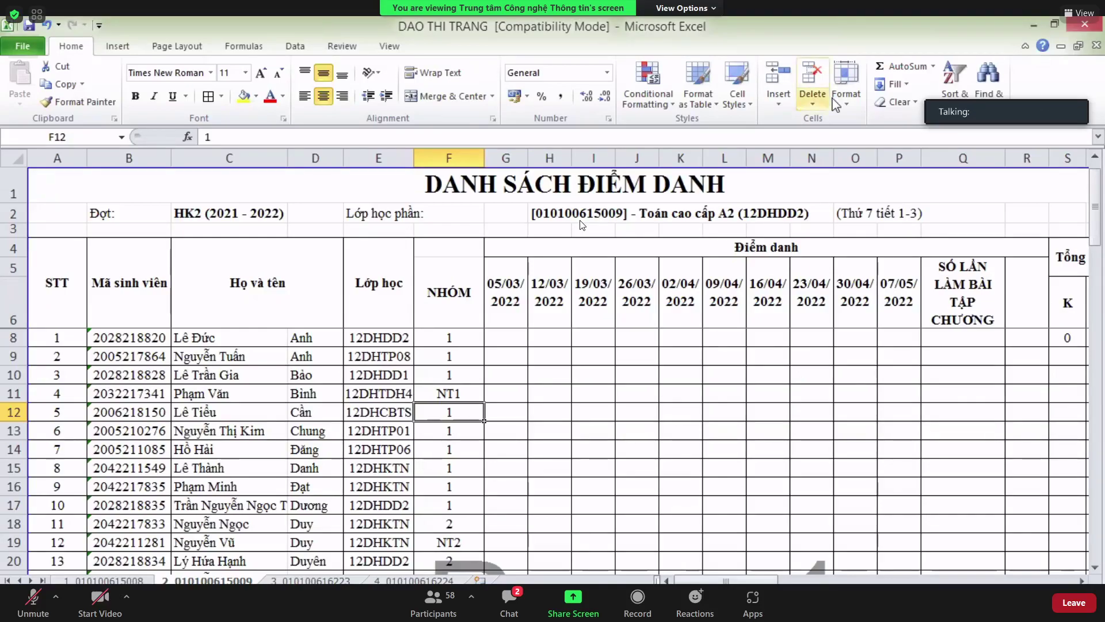
pyautogui.moveTo(1095, 231); pyautogui.dragTo(1095, 480)
pyautogui.moveTo(1104, 541); pyautogui.dragTo(1097, 179)
# - Try a sample exercise count of 3 for the group 1 leader in cell Q11, and remove it again
pyautogui.click(970, 340)
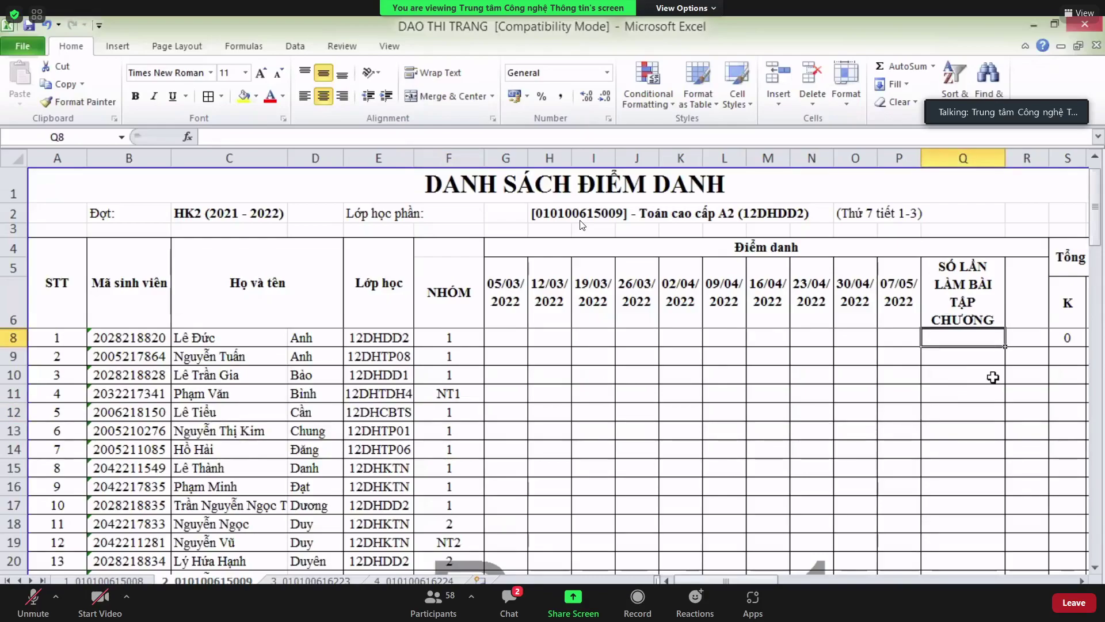
pyautogui.click(974, 396)
pyautogui.write('3')
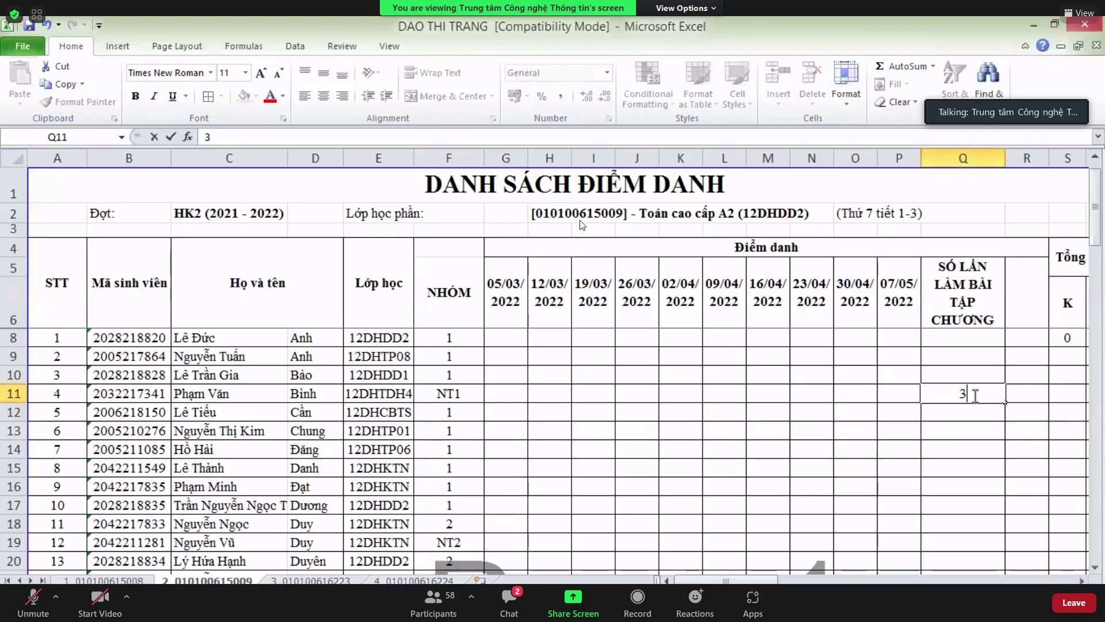
pyautogui.press('BackSpace')
pyautogui.click(901, 427)
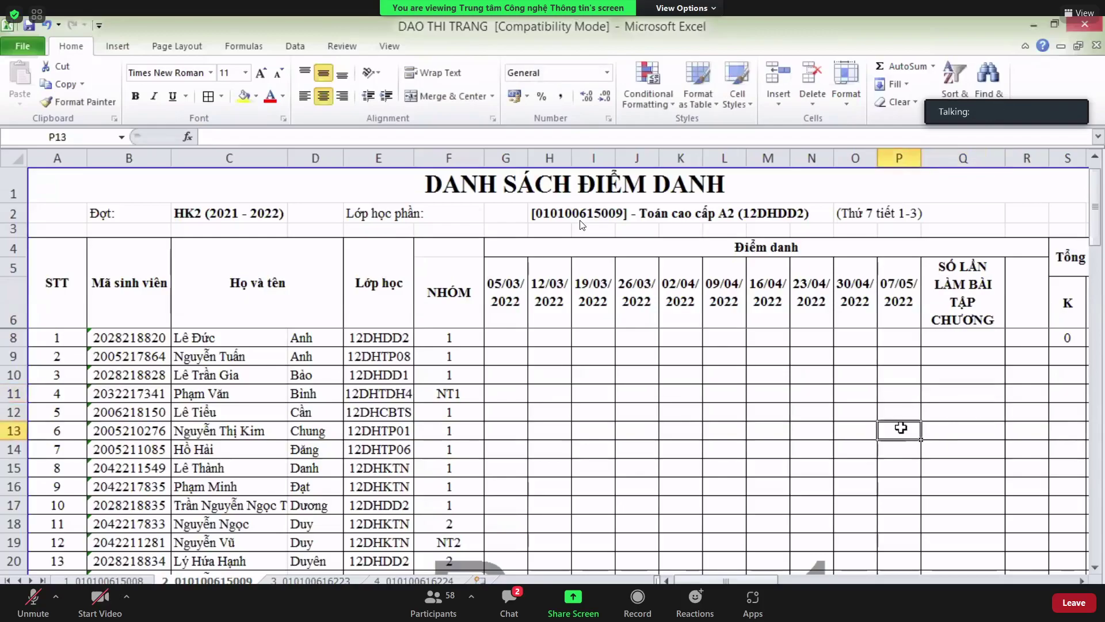
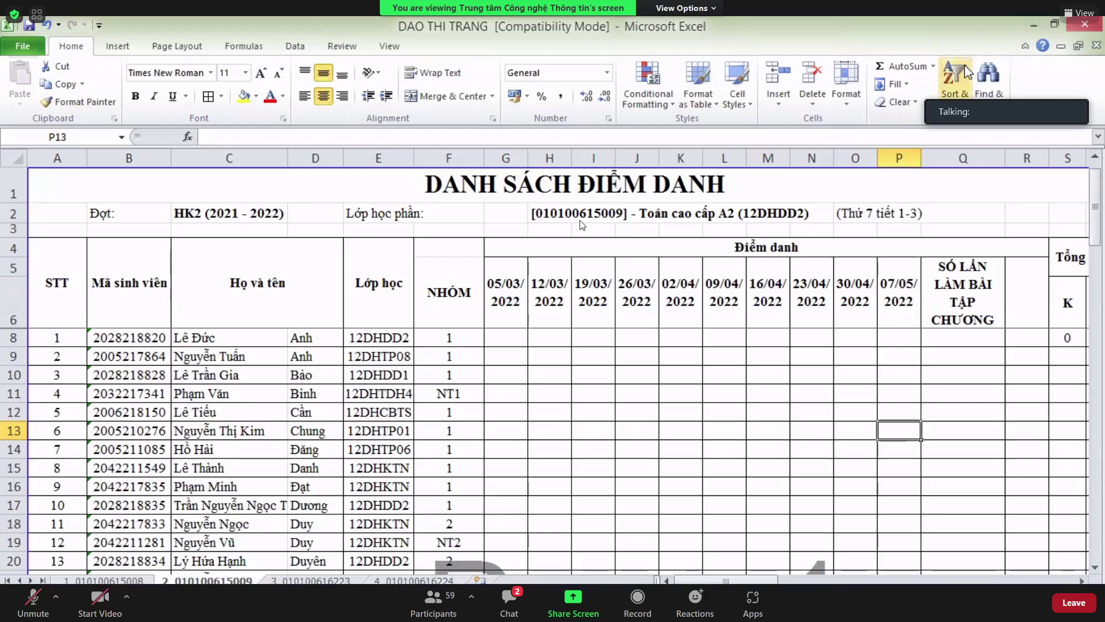
pyautogui.moveTo(1098, 219)
pyautogui.mouseDown()
pyautogui.moveTo(1102, 501)
pyautogui.moveTo(1097, 208)
pyautogui.mouseUp()
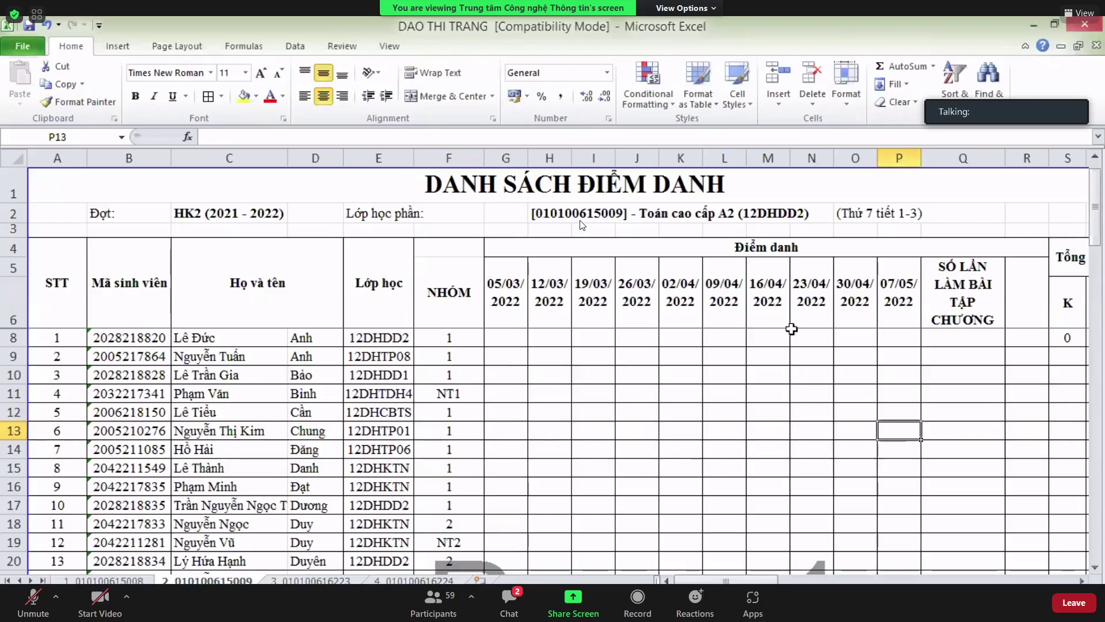
pyautogui.click(1097, 204)
pyautogui.moveTo(1097, 204); pyautogui.dragTo(1073, 160)
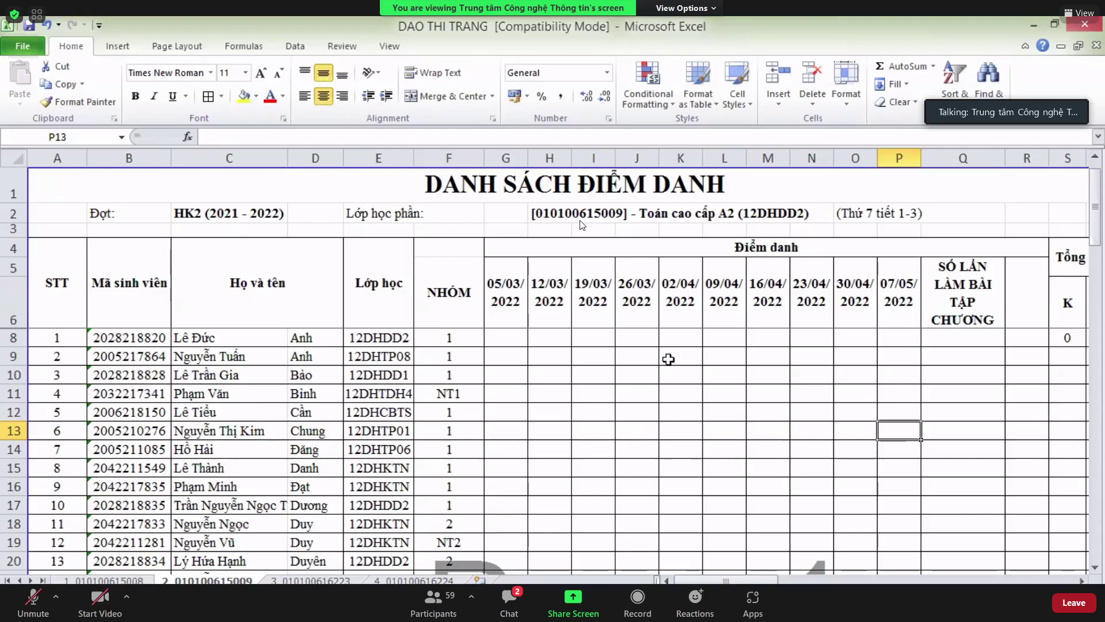
pyautogui.moveTo(1101, 190)
pyautogui.mouseDown()
pyautogui.moveTo(1099, 479)
pyautogui.moveTo(1099, 203)
pyautogui.mouseUp()
pyautogui.click(509, 341)
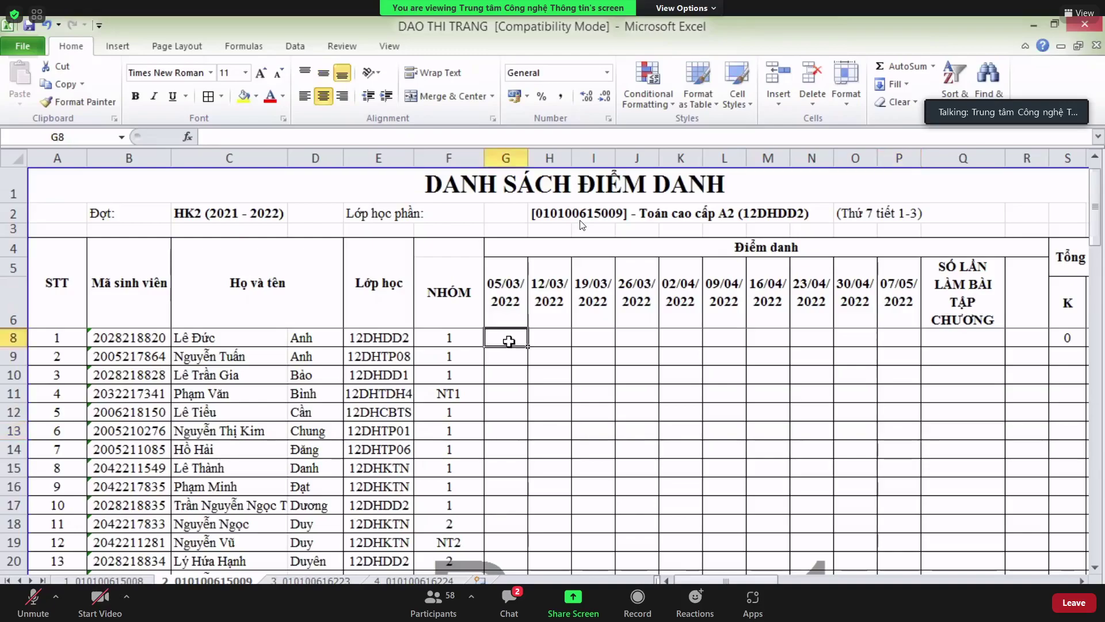
pyautogui.click(507, 380)
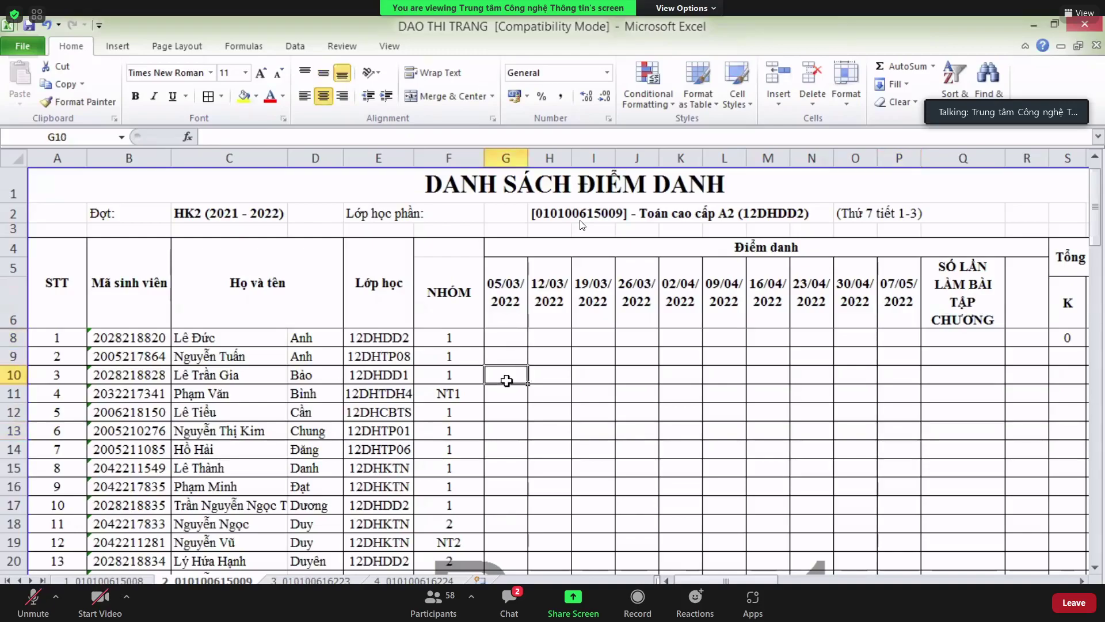
pyautogui.click(504, 394)
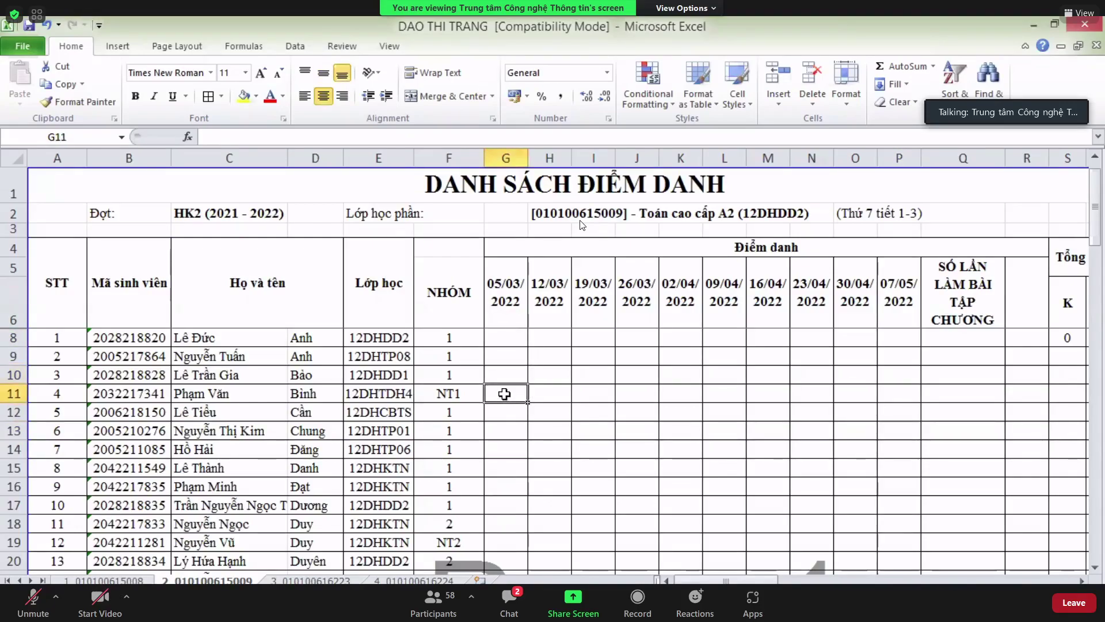
pyautogui.click(504, 428)
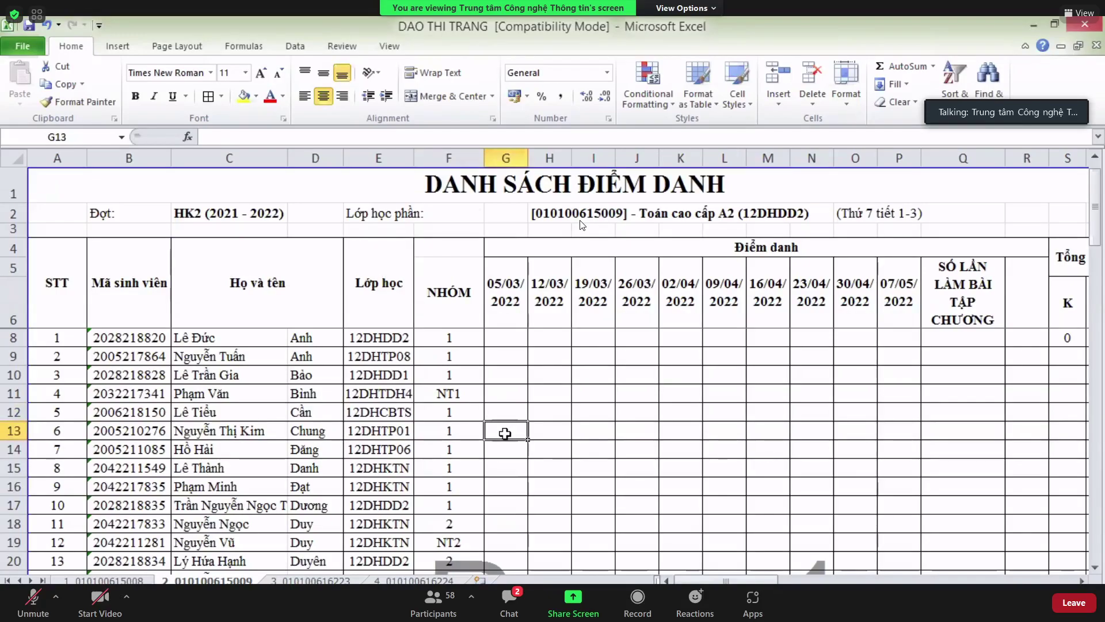
pyautogui.click(547, 430)
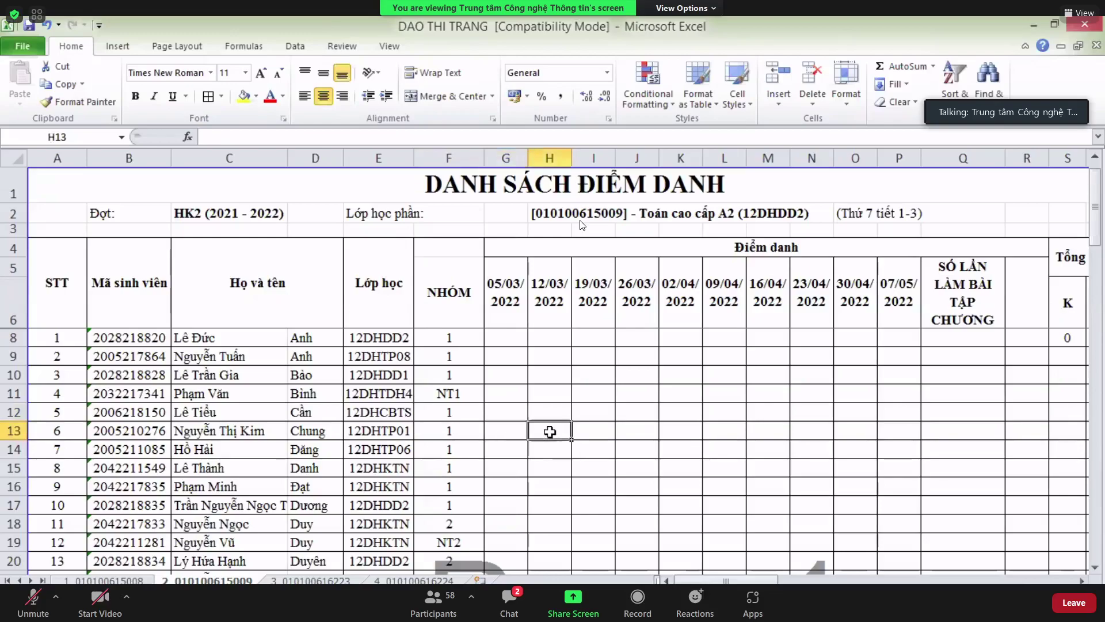
pyautogui.click(587, 431)
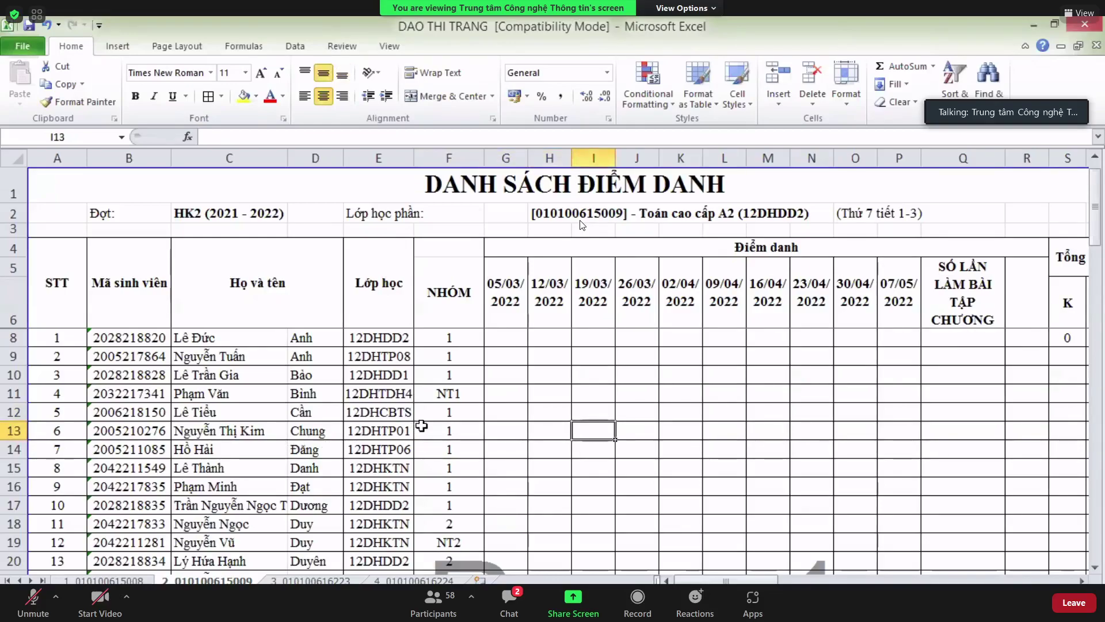
pyautogui.click(505, 428)
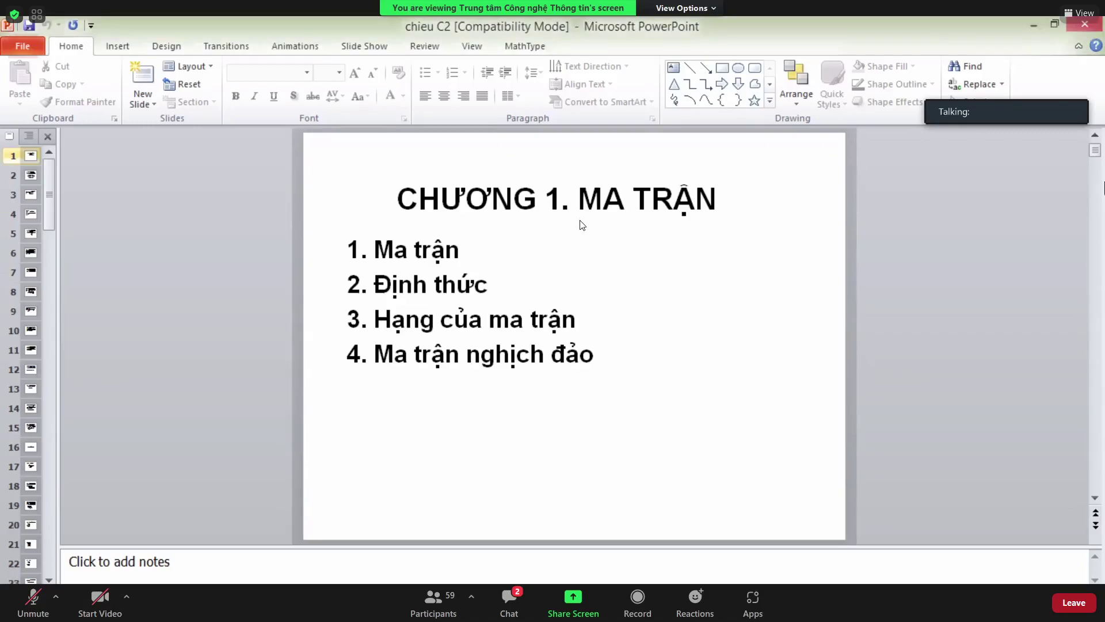
# - Restore the chieu C2 presentation window from its maximised size and narrow it to roughly half its width
pyautogui.click(1057, 25)
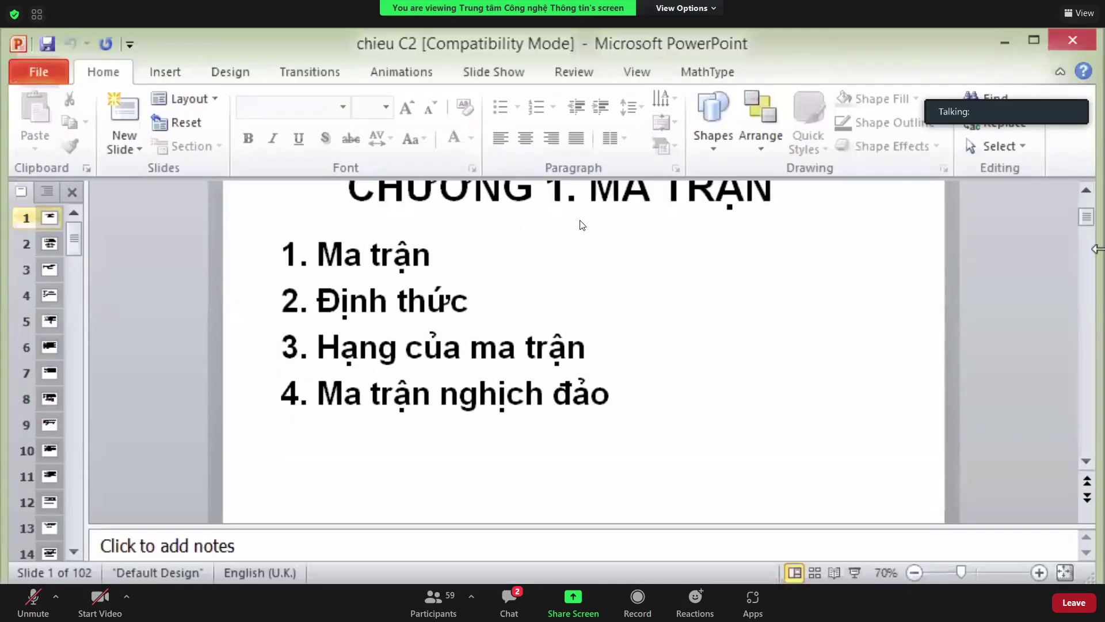
pyautogui.moveTo(1097, 249); pyautogui.dragTo(650, 249)
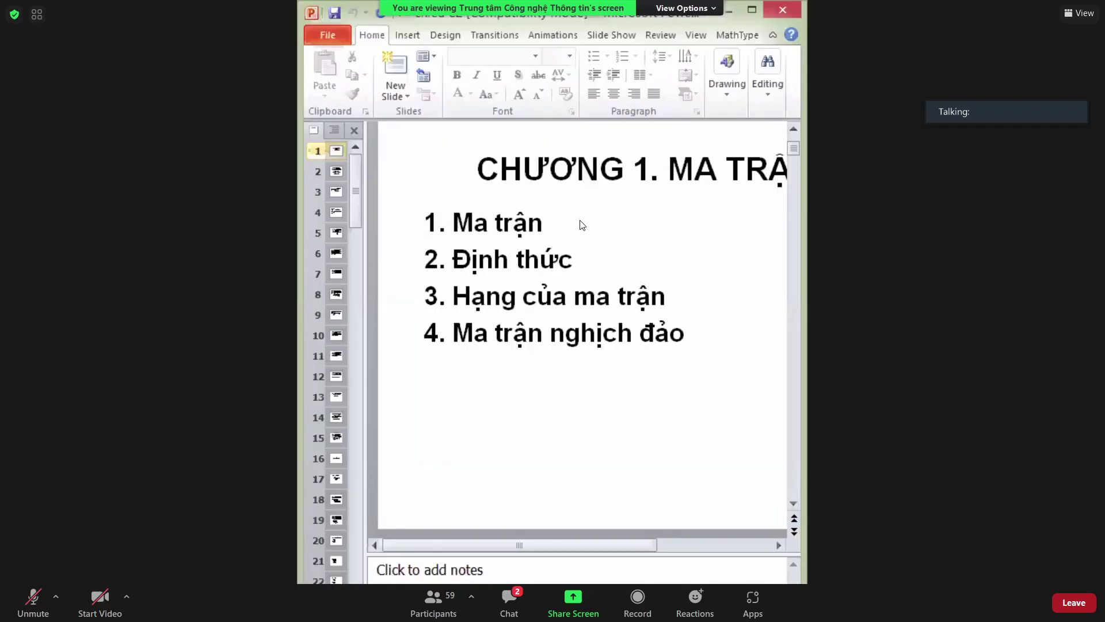
pyautogui.hotkey('alt', 'Tab')
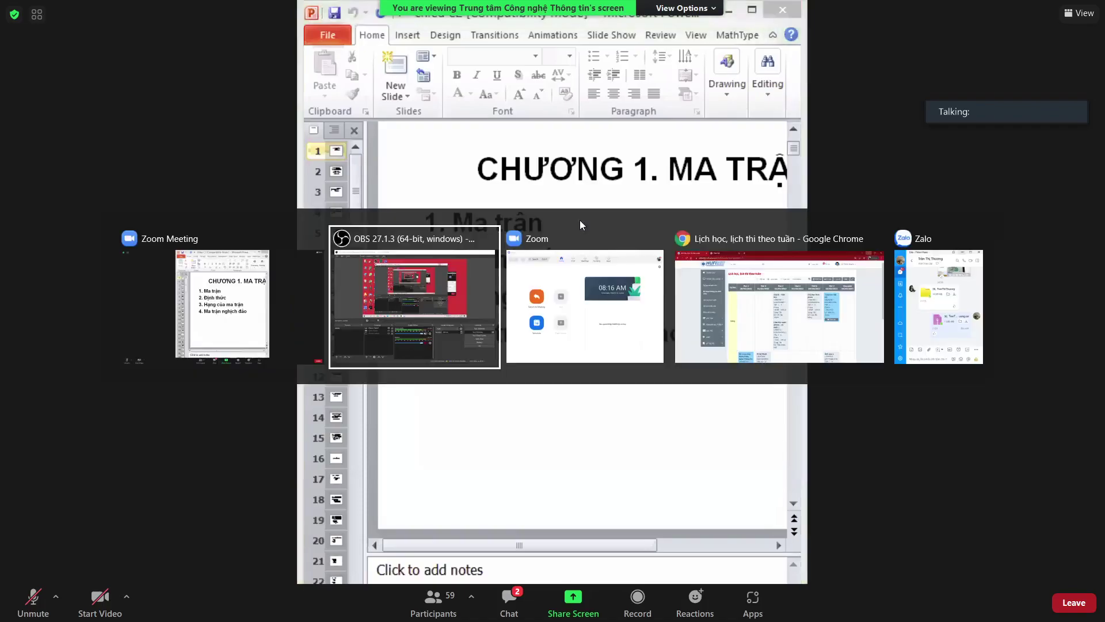
pyautogui.hotkey('alt', 'Tab')
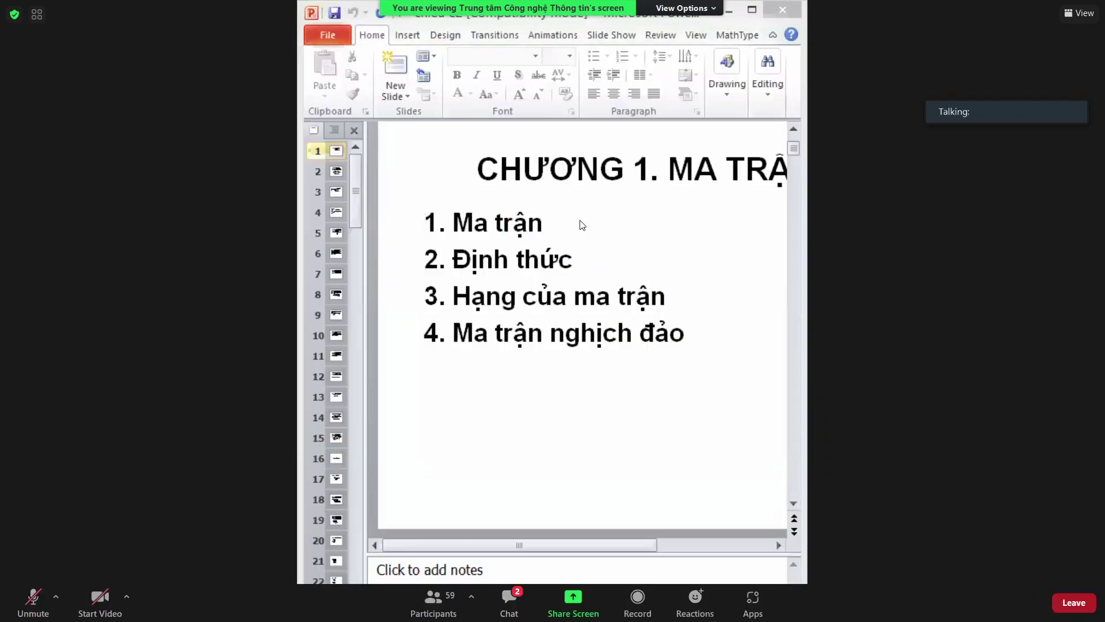